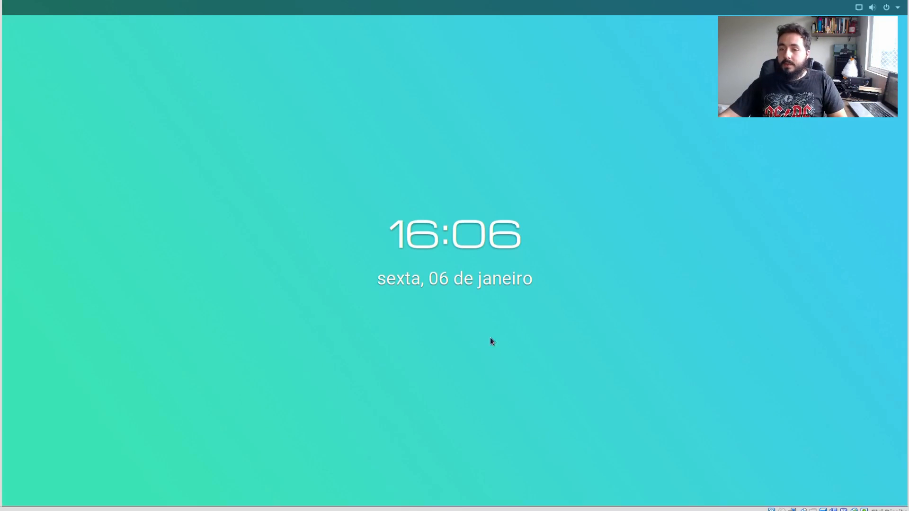
# Lift the lock screen, choose the listed user account and check the available session types without changing the selection.
pyautogui.moveTo(489, 345); pyautogui.dragTo(501, 102)
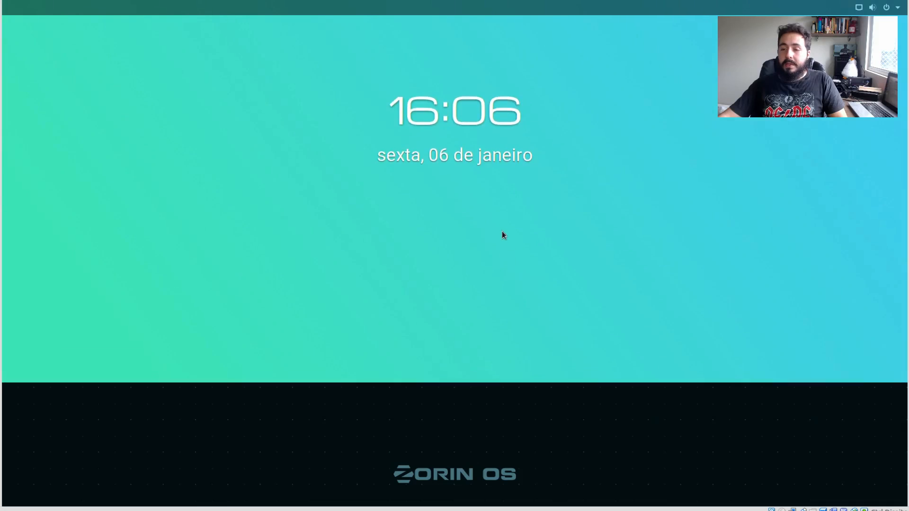
pyautogui.moveTo(503, 235); pyautogui.dragTo(493, 71)
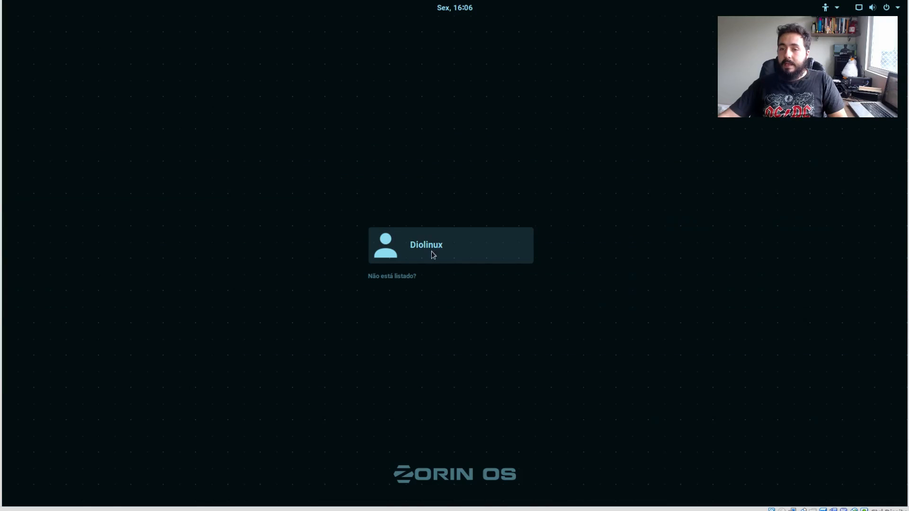
pyautogui.click(432, 265)
pyautogui.click(490, 305)
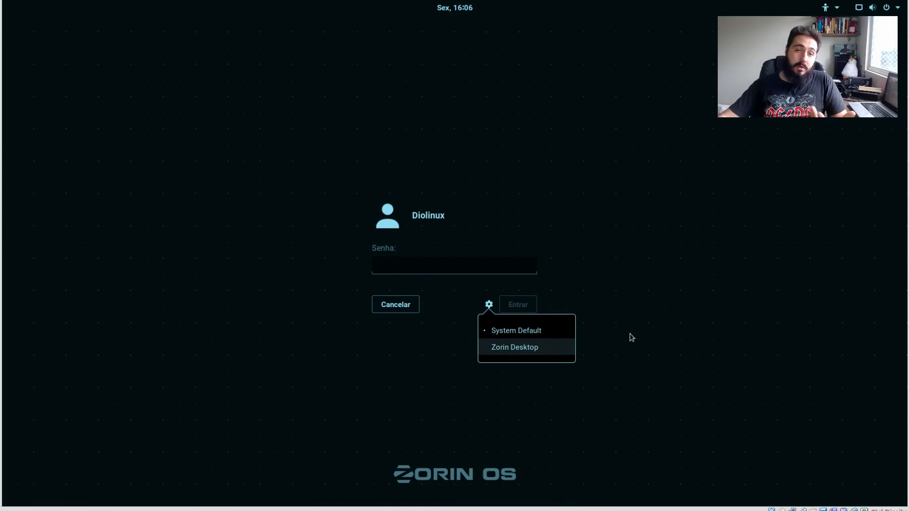
pyautogui.click(648, 336)
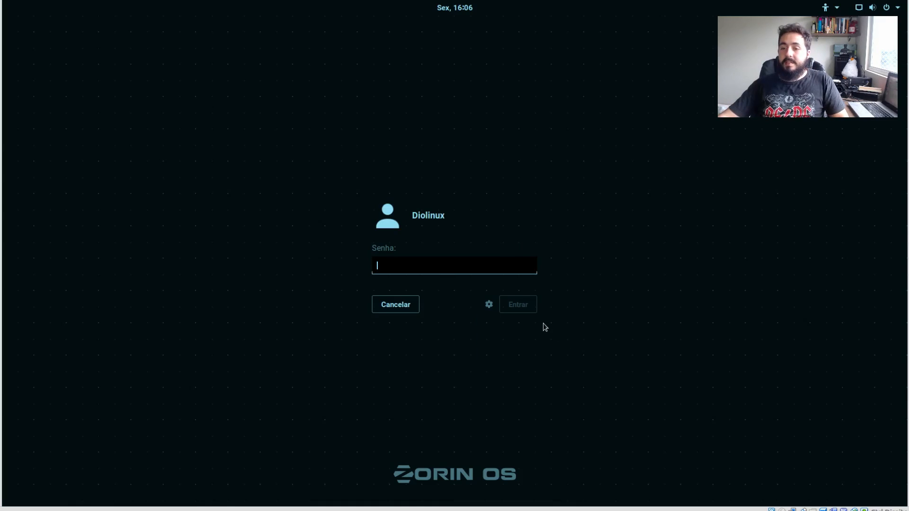
pyautogui.click(489, 305)
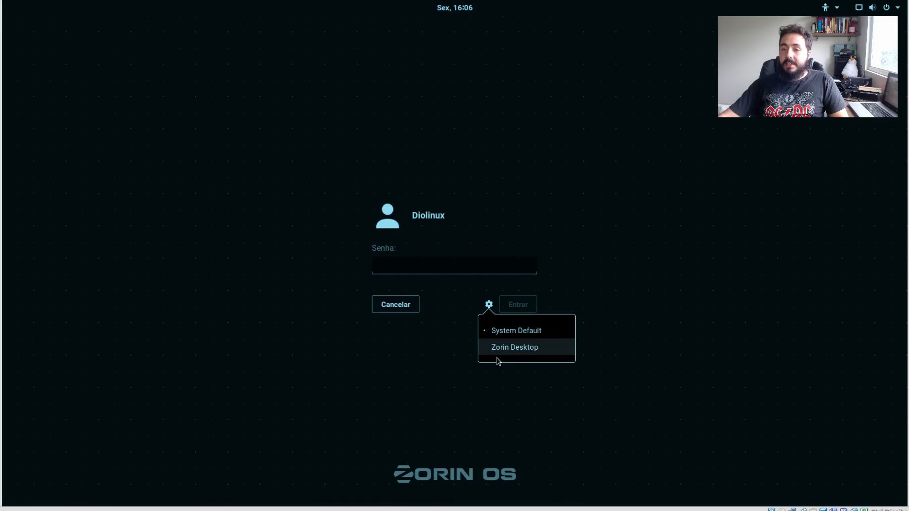
pyautogui.click(644, 218)
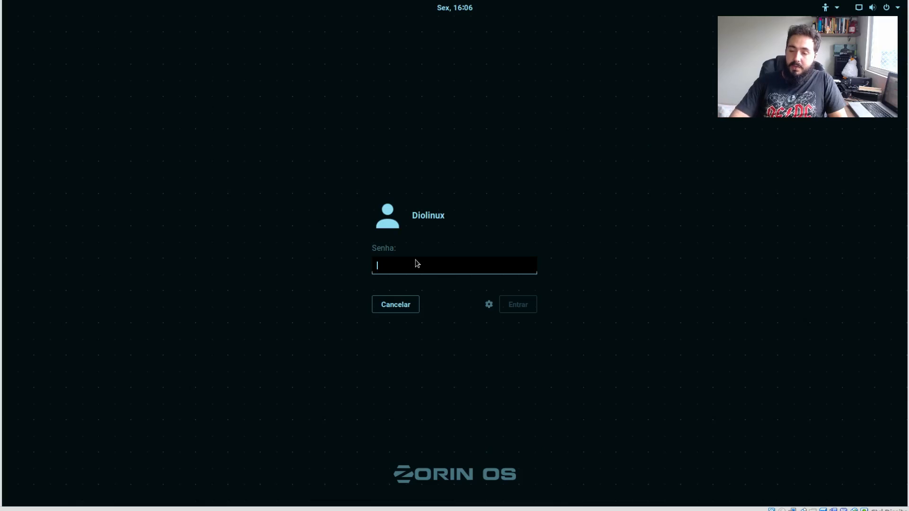
# Enter the account password and log in to the desktop.
pyautogui.write('***')
pyautogui.press('Return')
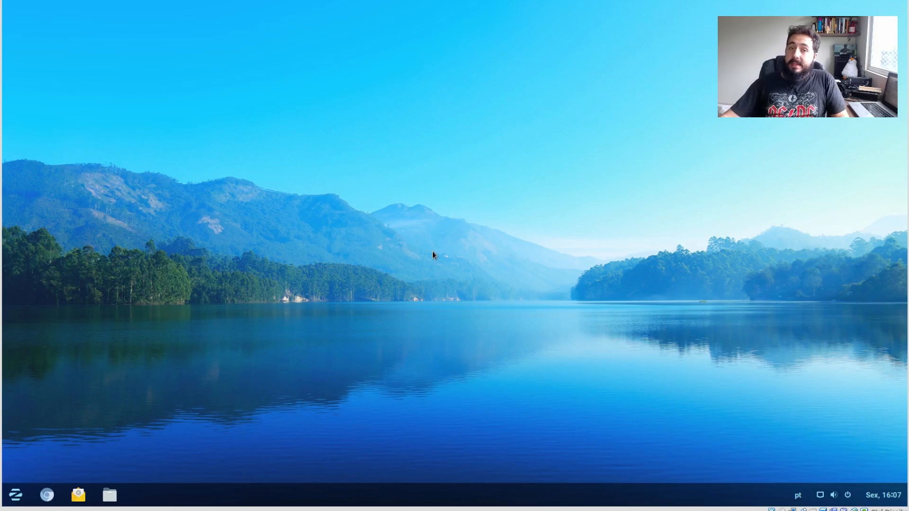
# View the application categories and folder shortcuts in the Zorin start menu, and close it.
pyautogui.click(16, 495)
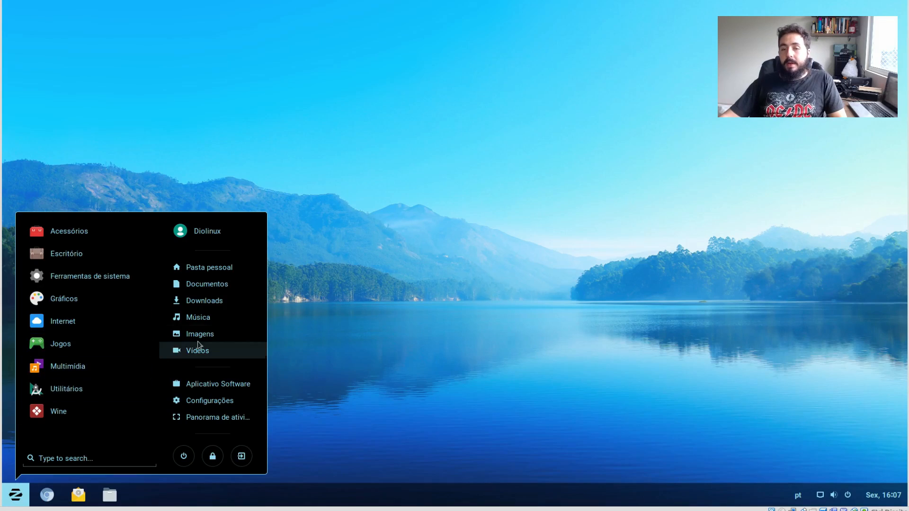
pyautogui.click(524, 234)
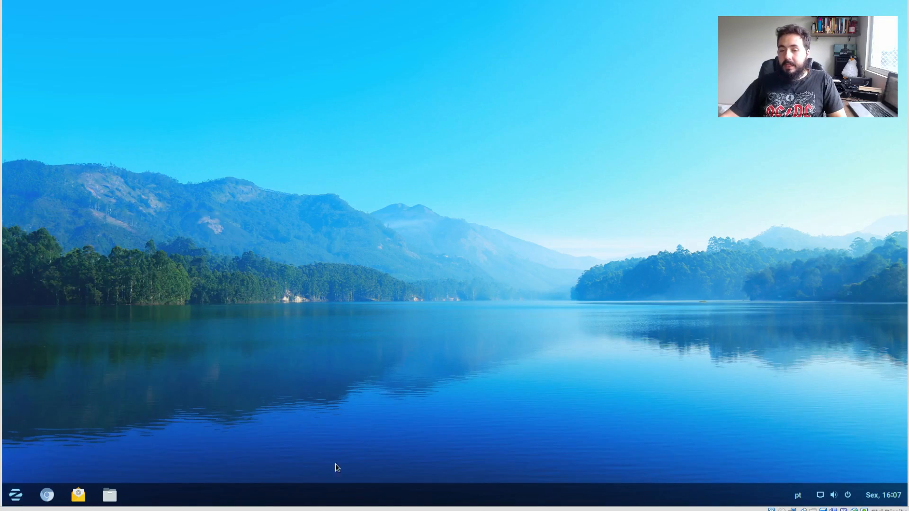
# Look over the desktop's context options and open the background settings.
pyautogui.rightClick(377, 121)
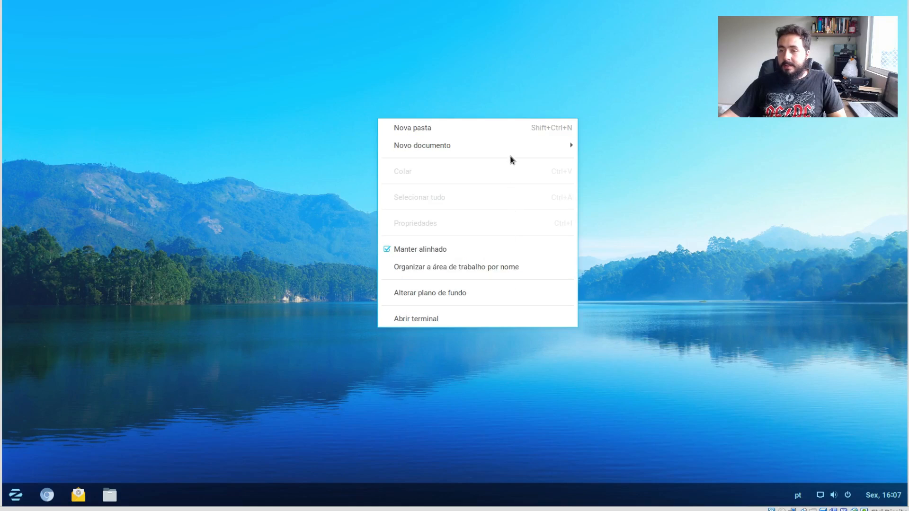
pyautogui.moveTo(507, 149)
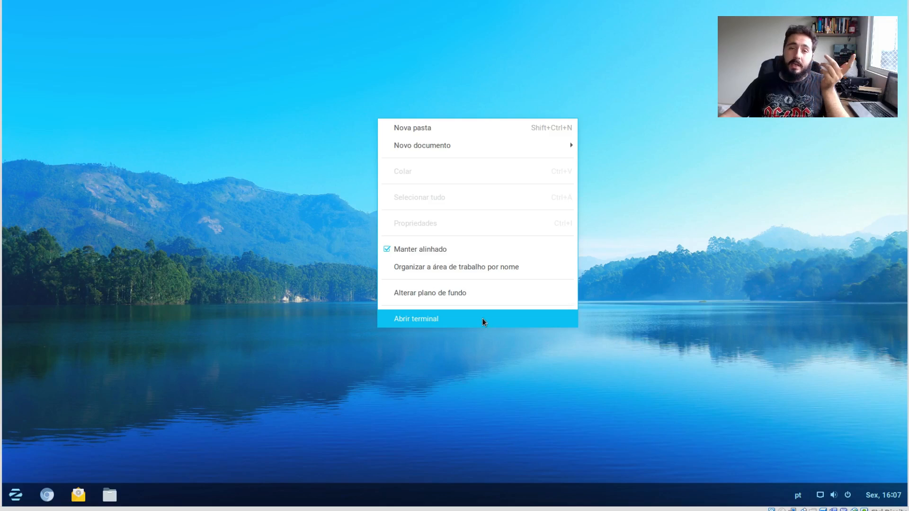
pyautogui.click(480, 299)
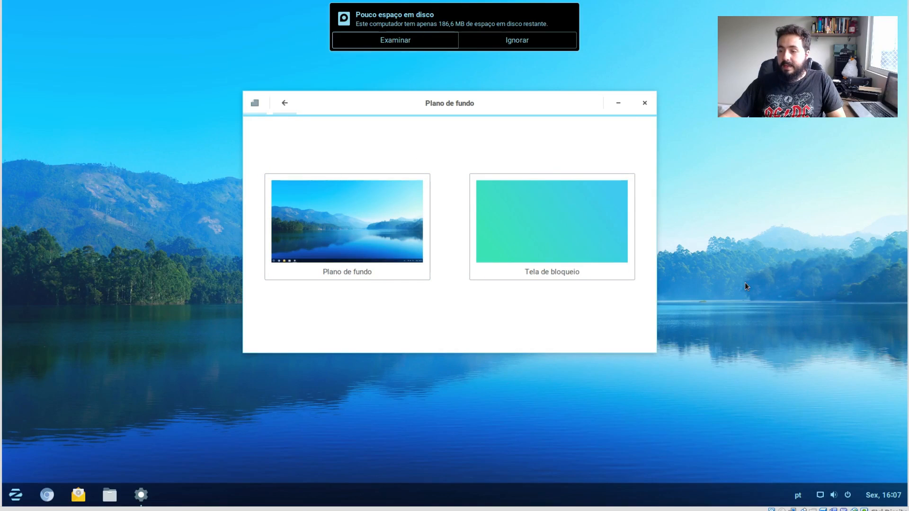
# Dismiss the low disk space notification from the notification list and close the calendar popup.
pyautogui.click(884, 497)
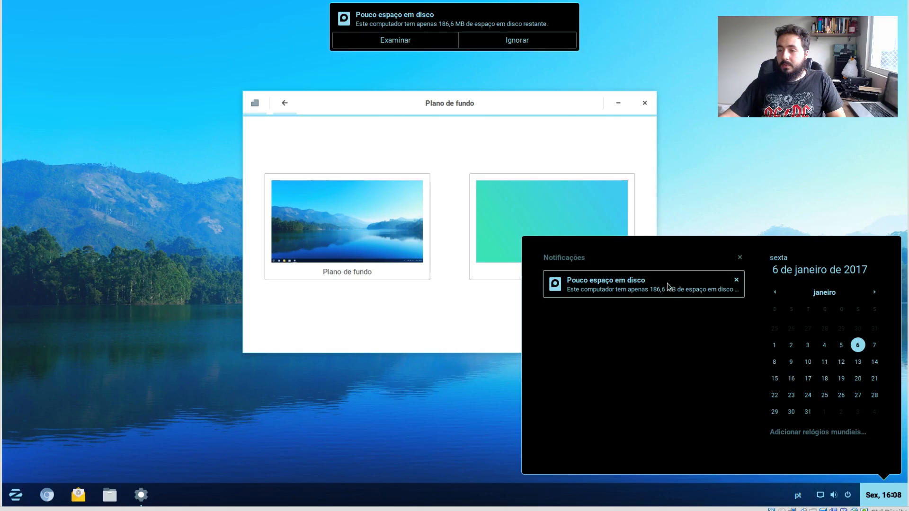
pyautogui.click(737, 283)
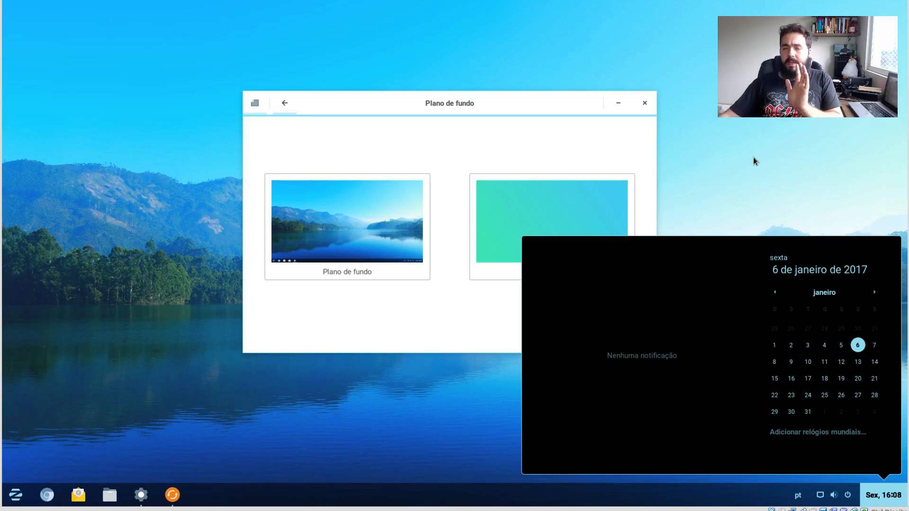
pyautogui.click(484, 160)
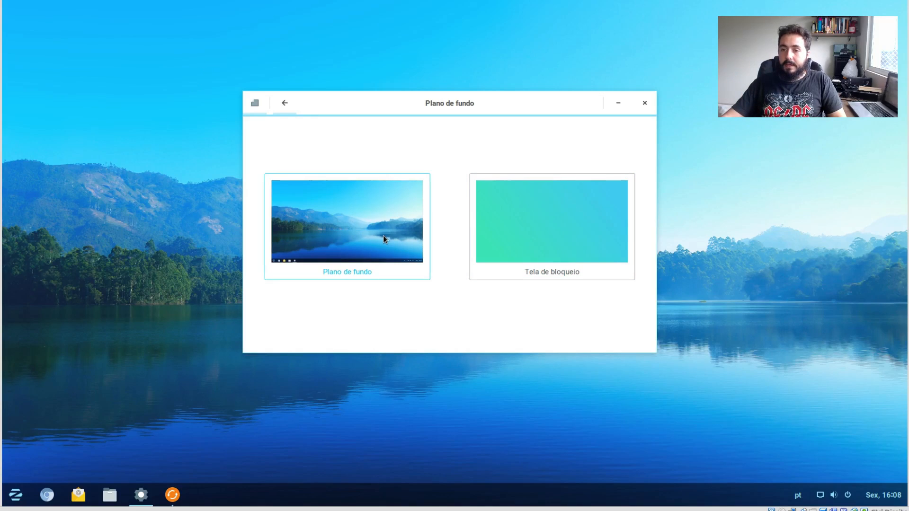
# Browse the supplied wallpapers and set the photo of grass at sunset as the desktop background.
pyautogui.click(381, 276)
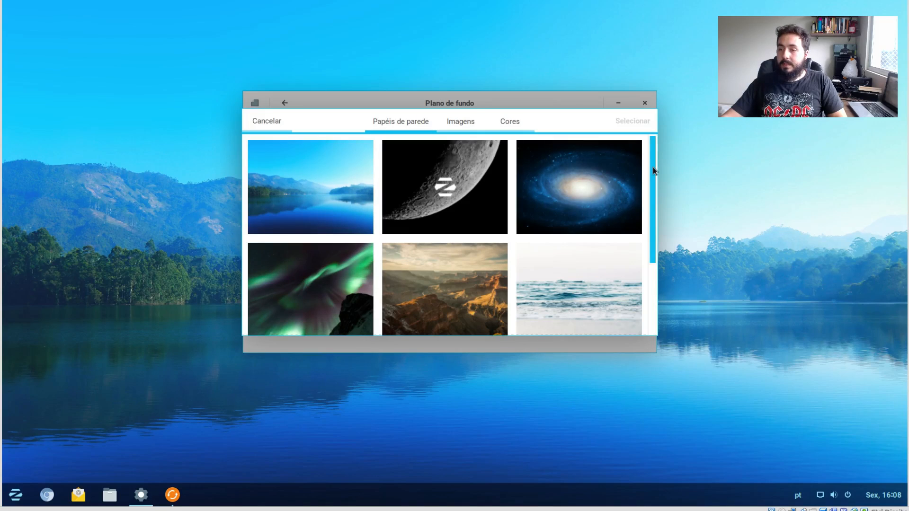
pyautogui.moveTo(655, 193); pyautogui.dragTo(650, 311)
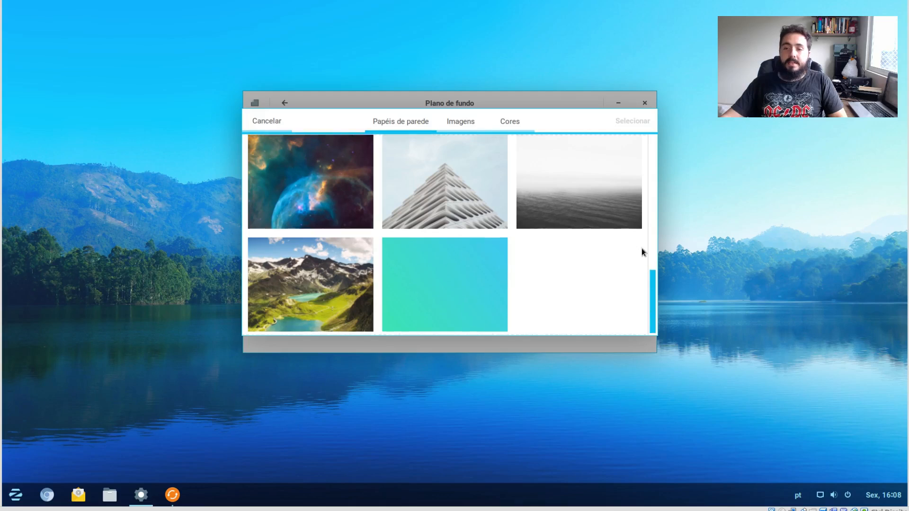
pyautogui.scroll(5, 643, 208)
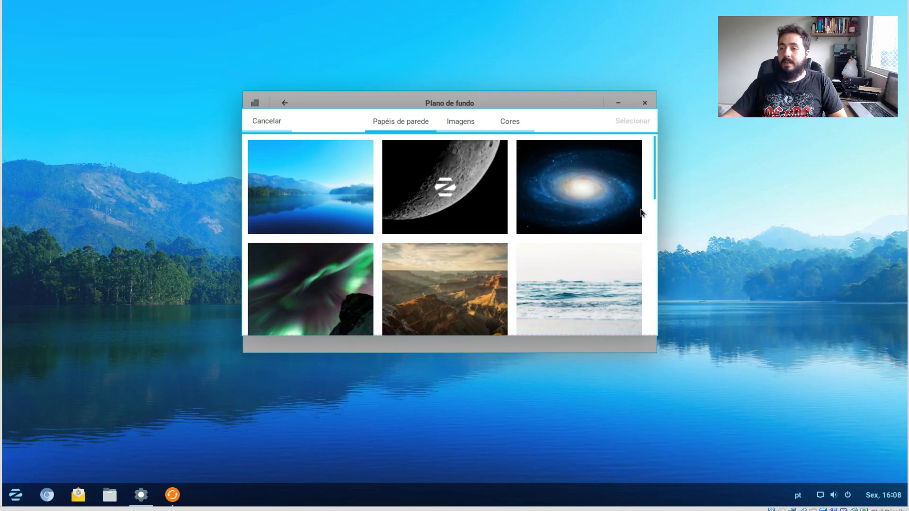
pyautogui.moveTo(655, 151); pyautogui.dragTo(656, 205)
pyautogui.click(442, 228)
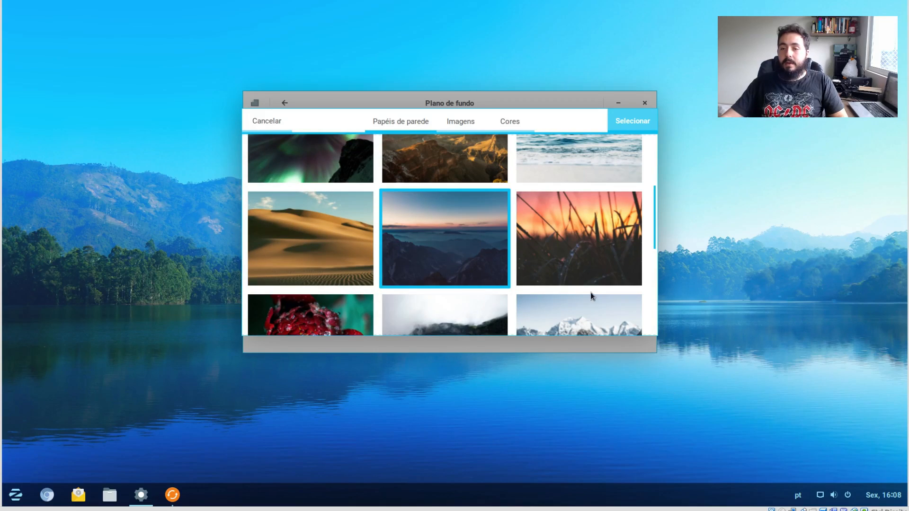
pyautogui.click(593, 238)
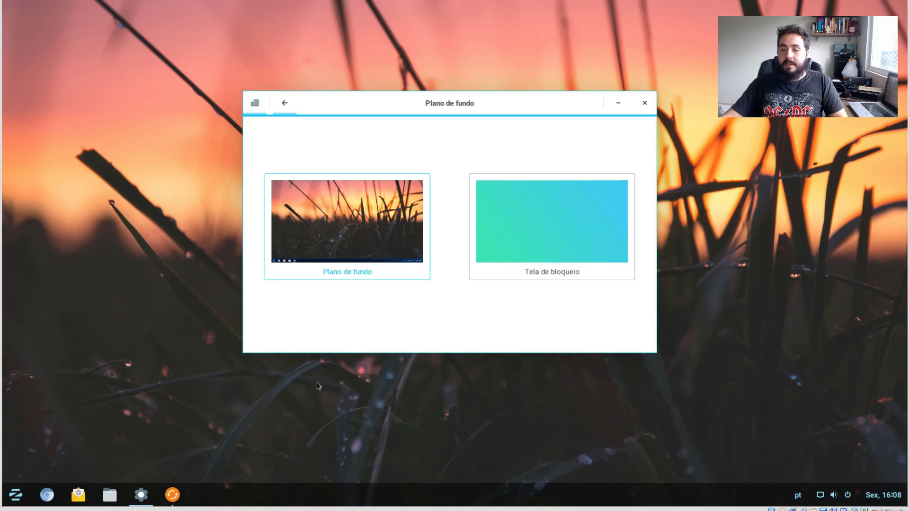
# Set the desktop background back to the blue lake and mountains wallpaper.
pyautogui.click(345, 238)
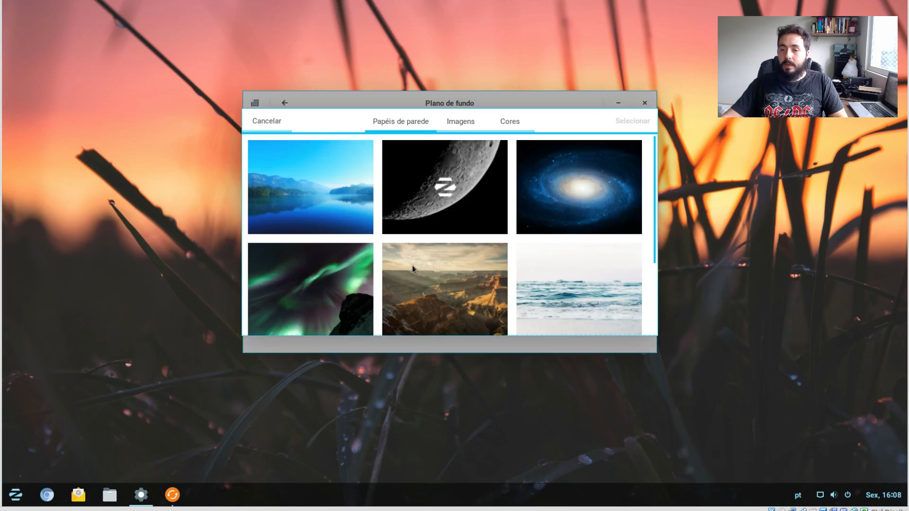
pyautogui.click(305, 180)
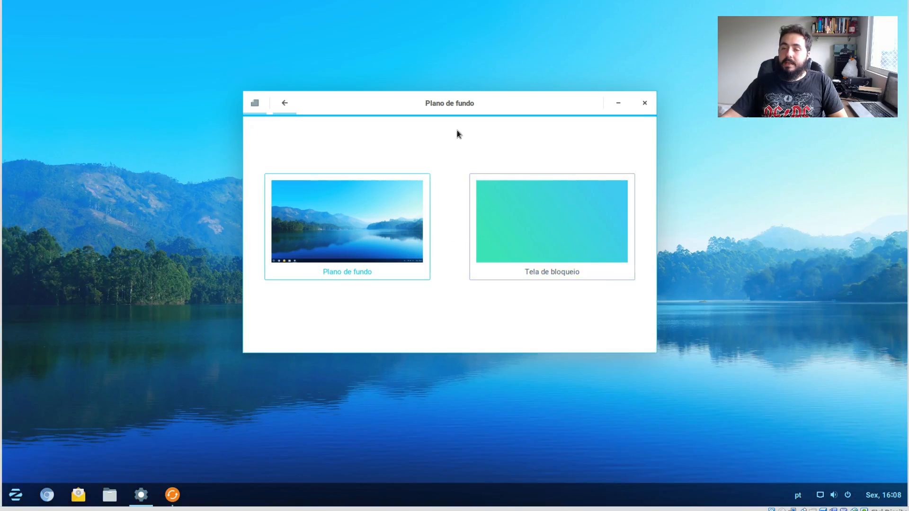
# Check the personal images offered as backgrounds, cancel the wallpaper selection and close the background settings.
pyautogui.click(462, 121)
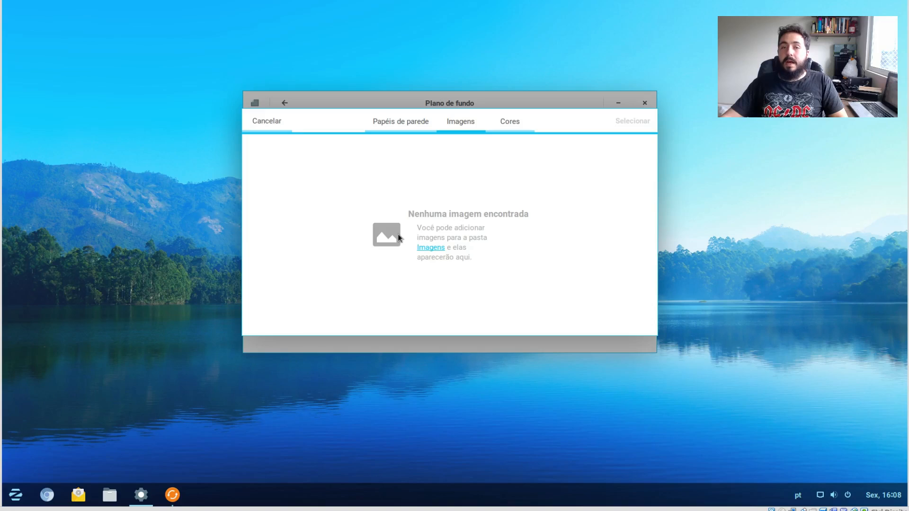
pyautogui.click(388, 121)
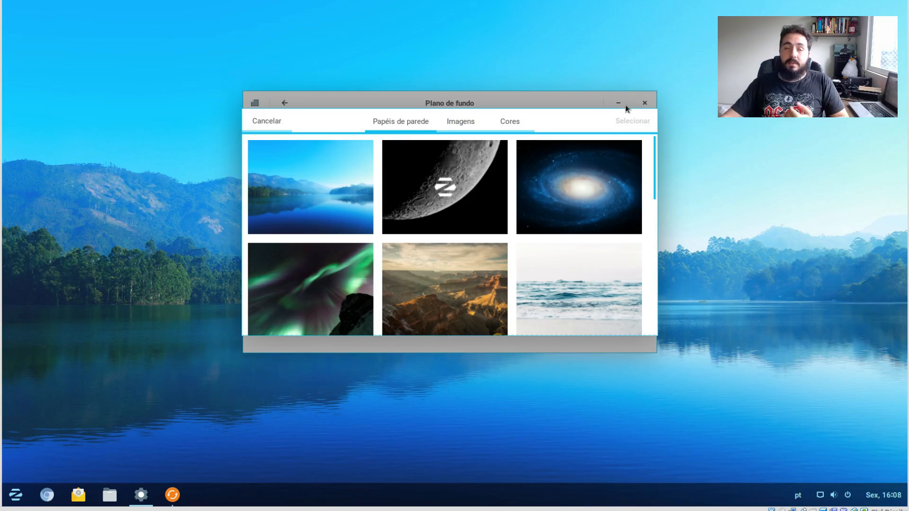
pyautogui.click(251, 121)
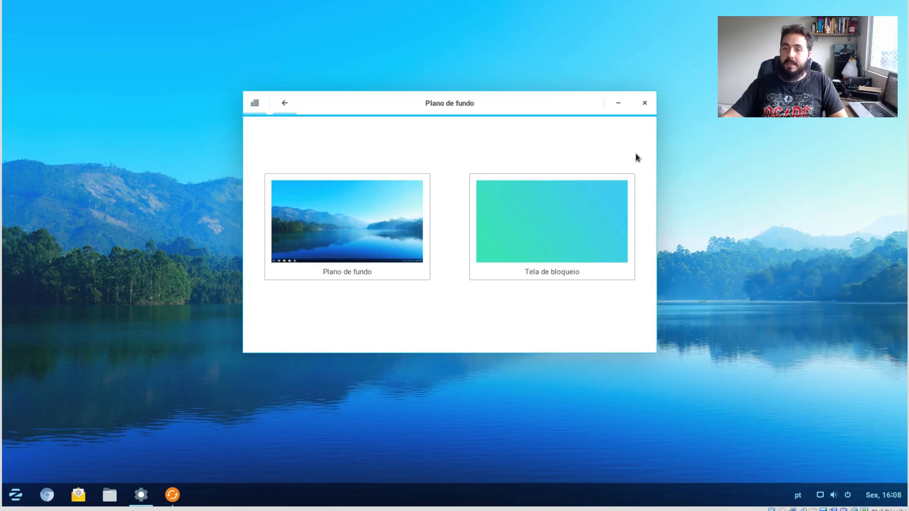
pyautogui.click(645, 104)
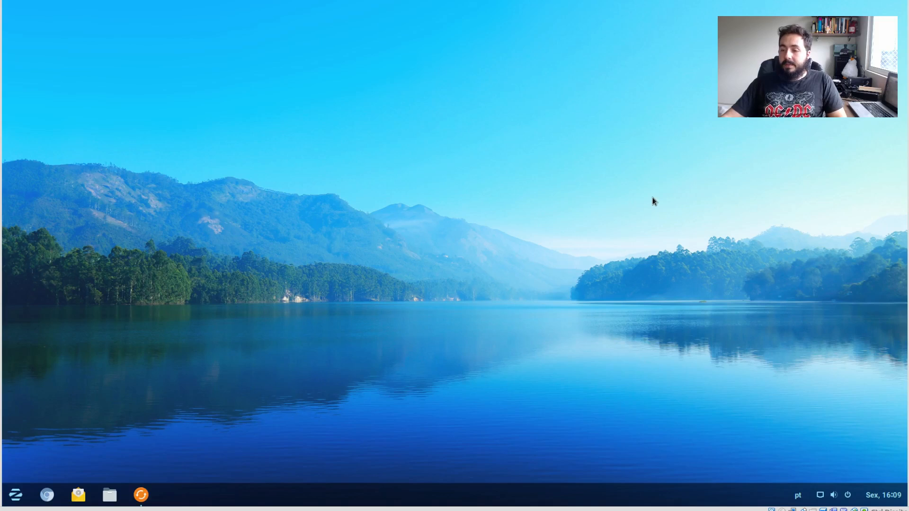
# Bring up the software updater, expand the update details and enlarge the window to show more of the list.
pyautogui.click(143, 495)
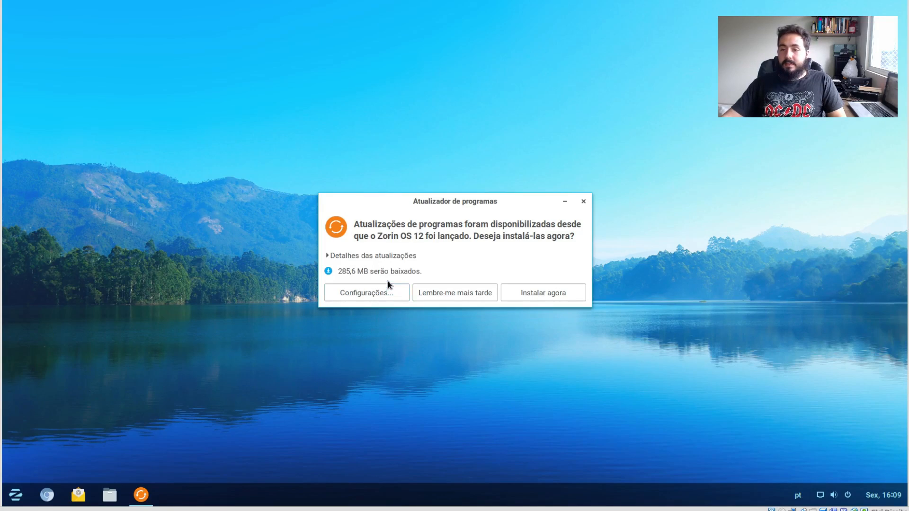
pyautogui.click(371, 256)
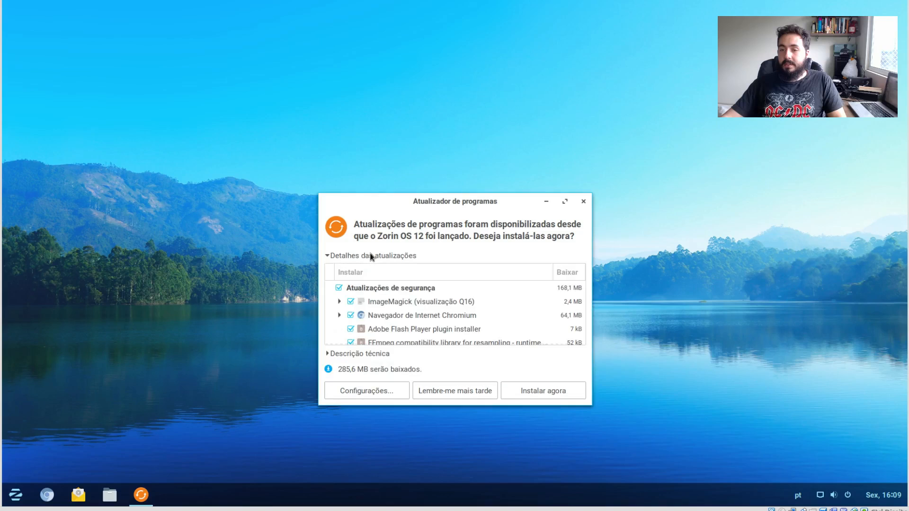
pyautogui.moveTo(462, 204); pyautogui.dragTo(441, 83)
pyautogui.moveTo(569, 281); pyautogui.dragTo(711, 425)
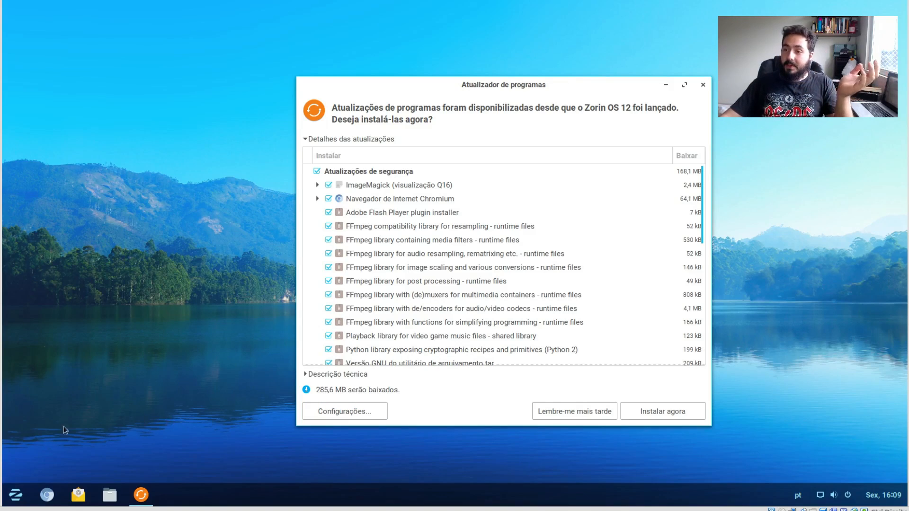
# Open the file manager on the home folder and look over its default folders.
pyautogui.click(110, 495)
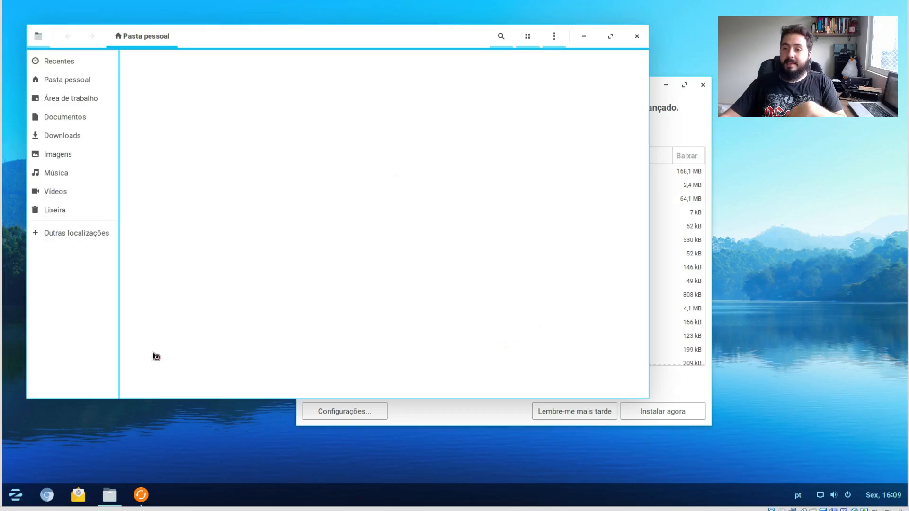
pyautogui.moveTo(461, 45); pyautogui.dragTo(456, 46)
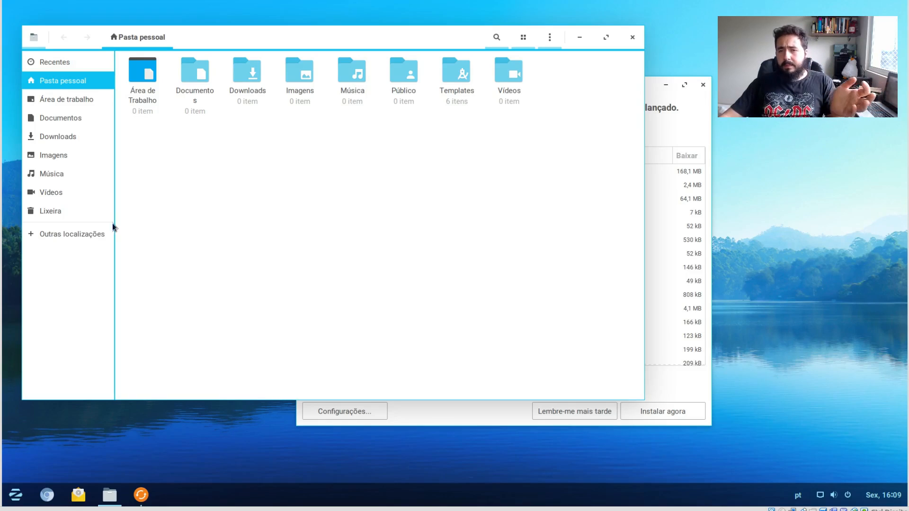
pyautogui.moveTo(161, 118); pyautogui.dragTo(560, 77)
pyautogui.click(518, 171)
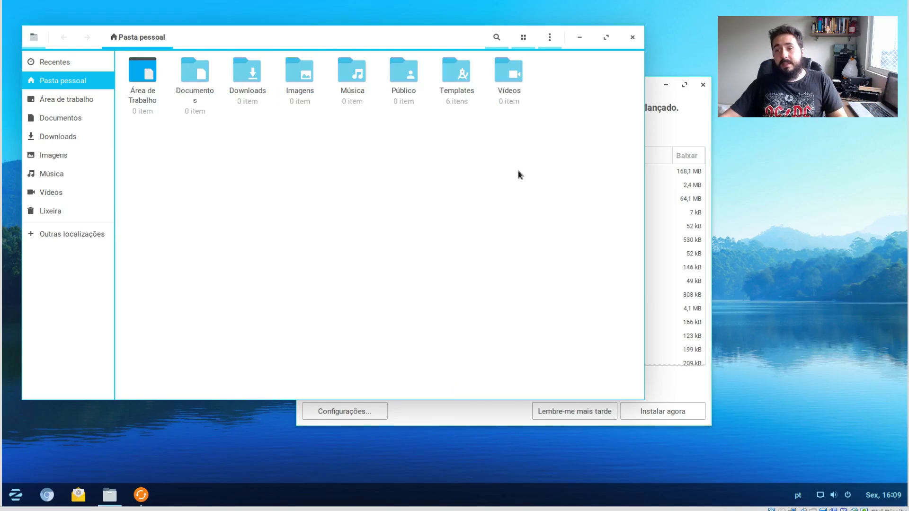
# Return to the software updater and examine the lists of security updates and other updates.
pyautogui.click(682, 124)
pyautogui.scroll(-5, 580, 289)
pyautogui.scroll(-3, 586, 285)
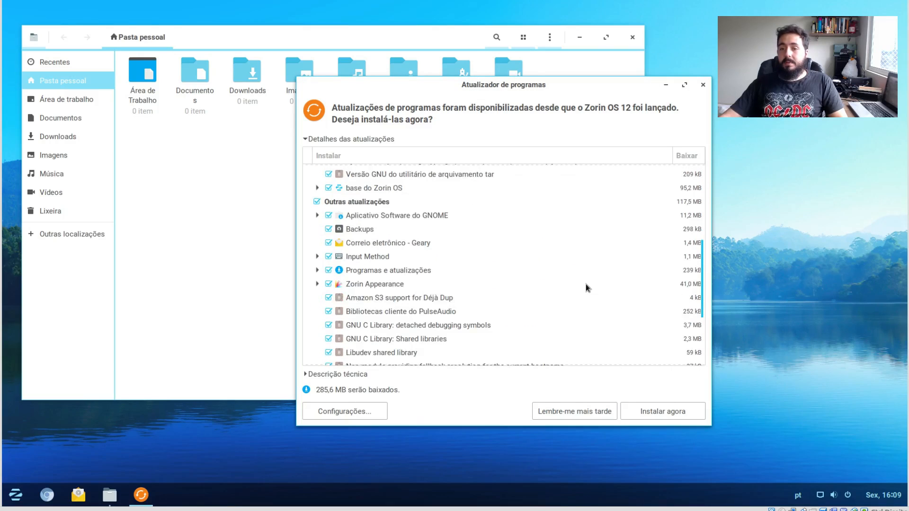
pyautogui.scroll(-4, 586, 284)
pyautogui.scroll(3, 586, 284)
pyautogui.scroll(-1, 586, 287)
pyautogui.scroll(-3, 587, 292)
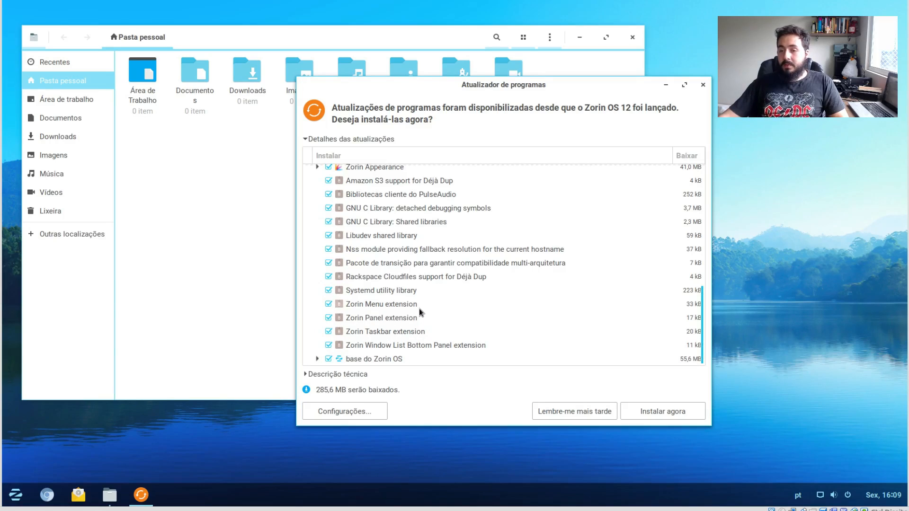
pyautogui.scroll(5, 442, 270)
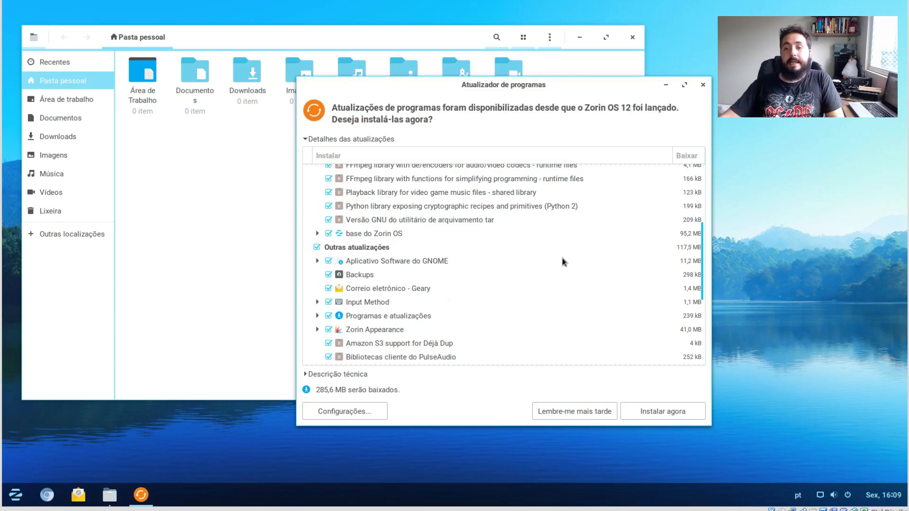
# Look back through the list of security updates up to its beginning and close the software updater without installing anything.
pyautogui.scroll(1, 566, 261)
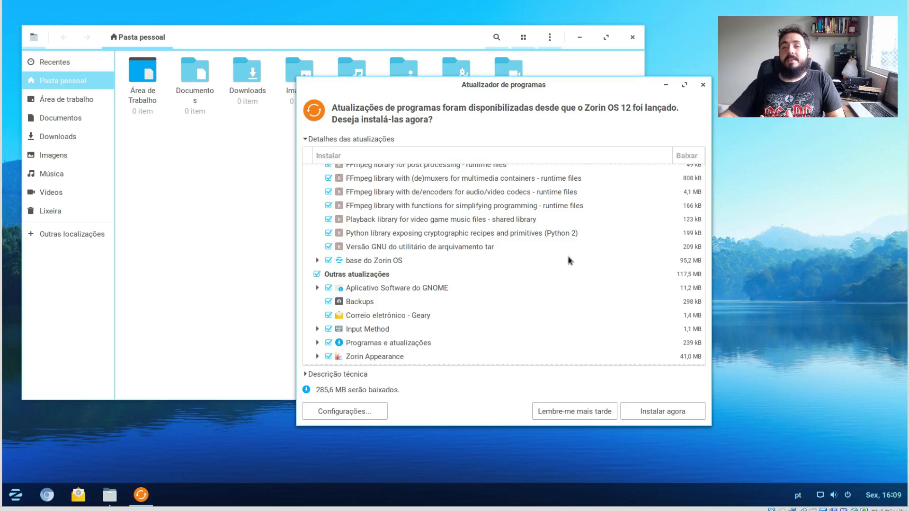
pyautogui.scroll(2, 568, 257)
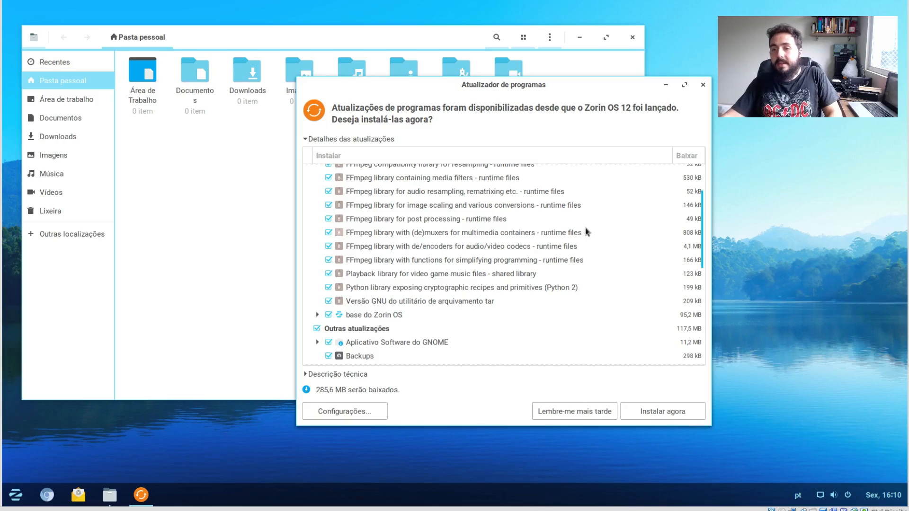
pyautogui.scroll(5, 591, 230)
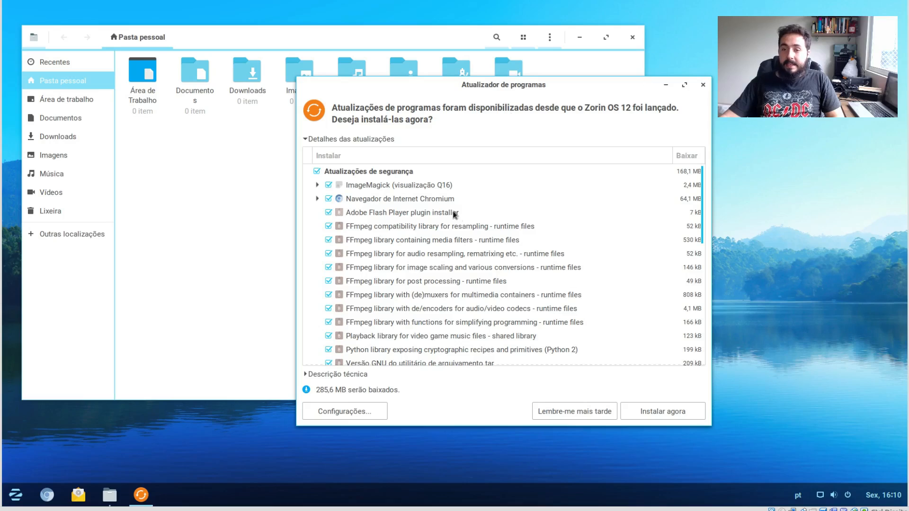
pyautogui.click(703, 86)
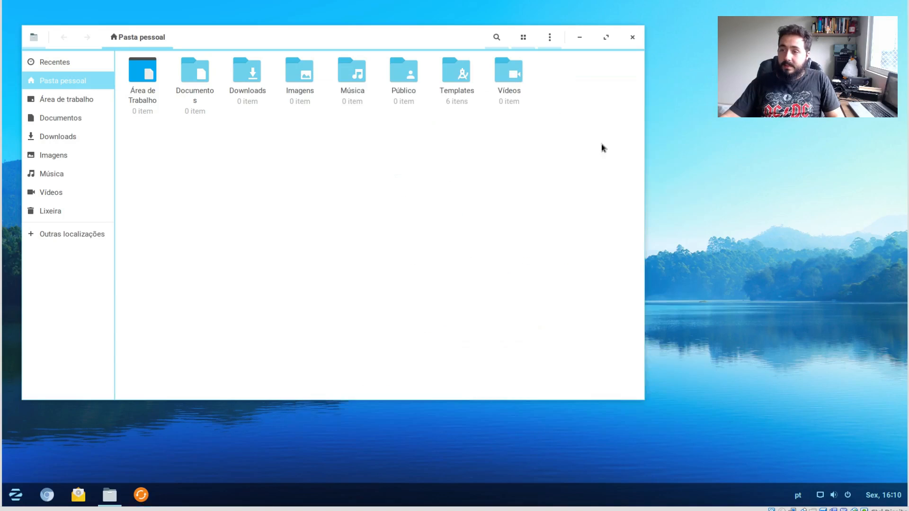
# Open the software store (Aplicativo Software) and reposition its window over the file manager.
pyautogui.click(18, 496)
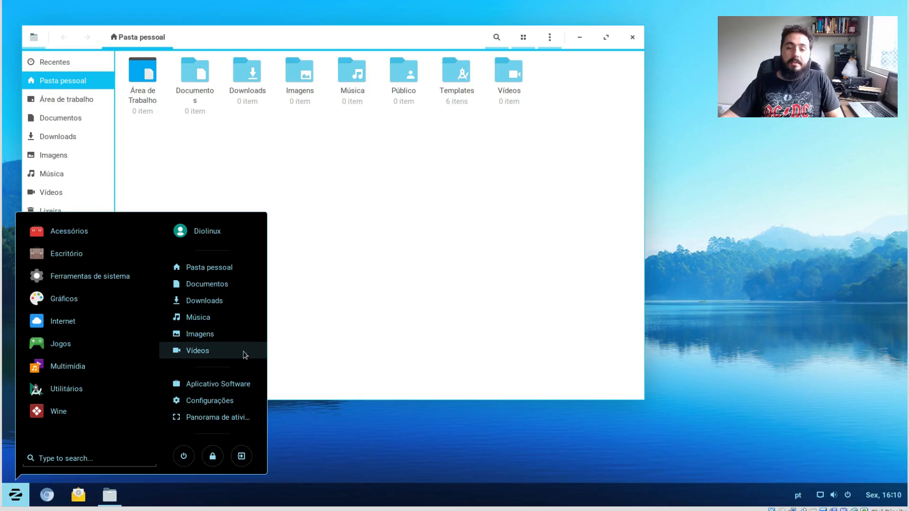
pyautogui.click(240, 387)
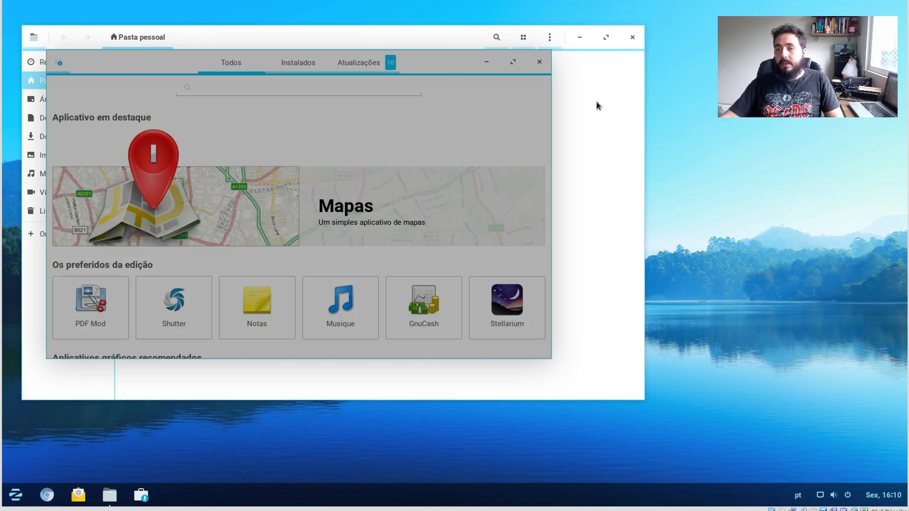
pyautogui.click(294, 290)
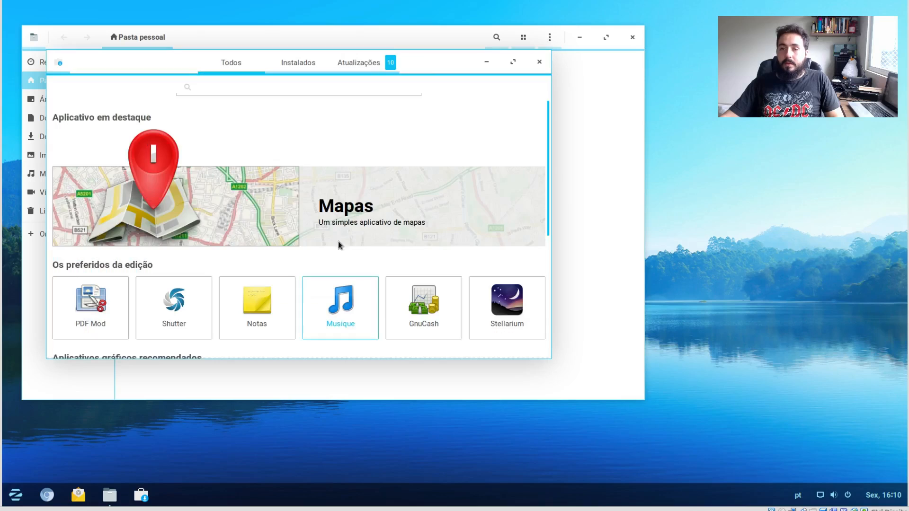
pyautogui.moveTo(456, 70); pyautogui.dragTo(644, 87)
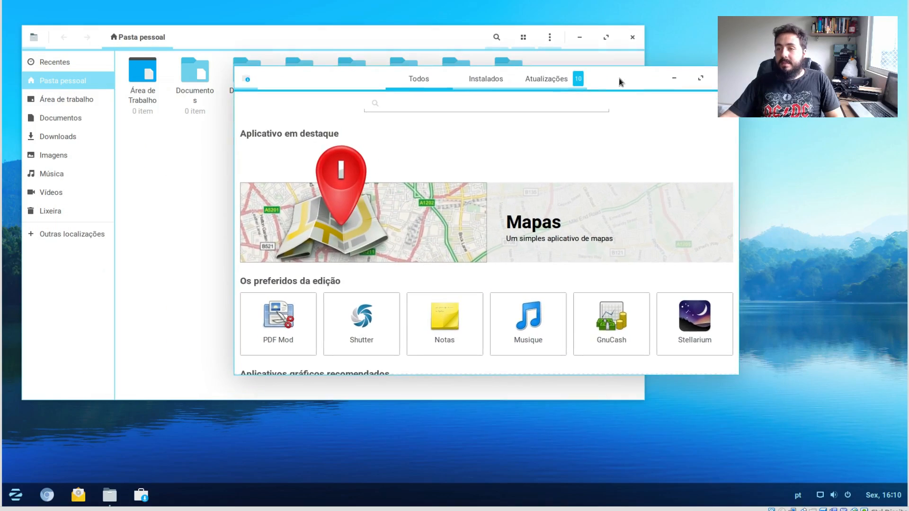
# Look through the updates offered in the software store and dismiss the Geary account setup window.
pyautogui.click(561, 77)
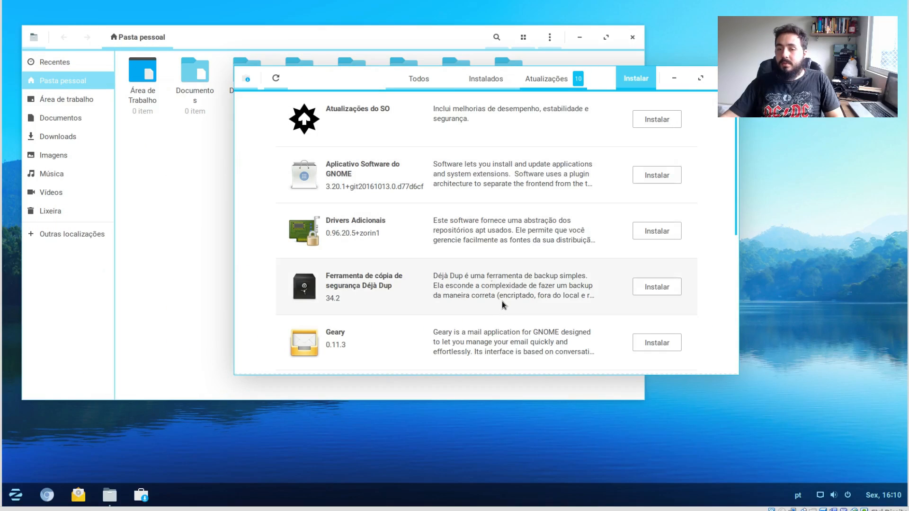
pyautogui.moveTo(735, 159); pyautogui.dragTo(748, 341)
pyautogui.scroll(10, 695, 167)
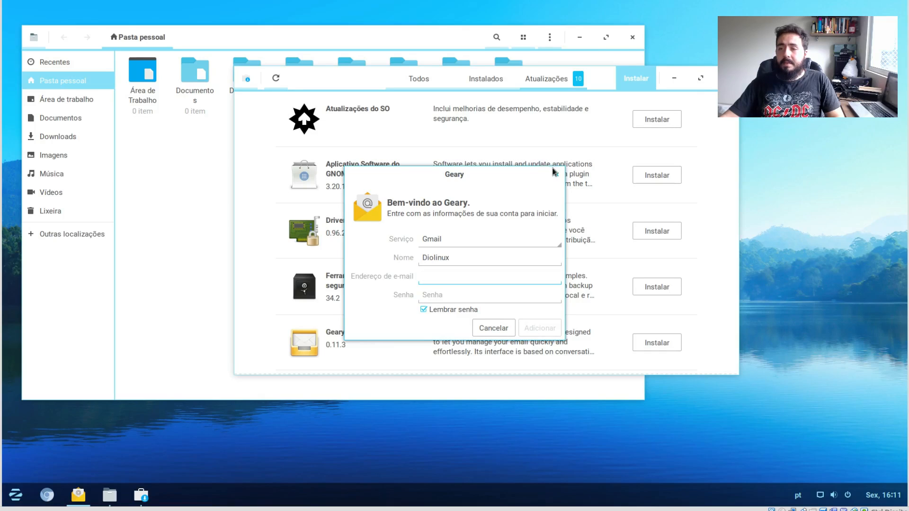
pyautogui.click(557, 176)
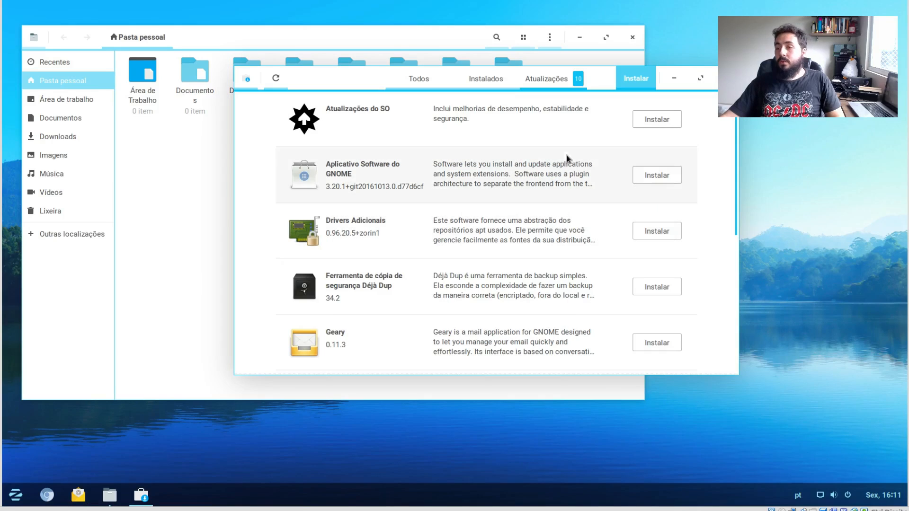
# Browse the store's featured apps, recommended graphics apps and categories, and close both the store and the file manager.
pyautogui.click(405, 78)
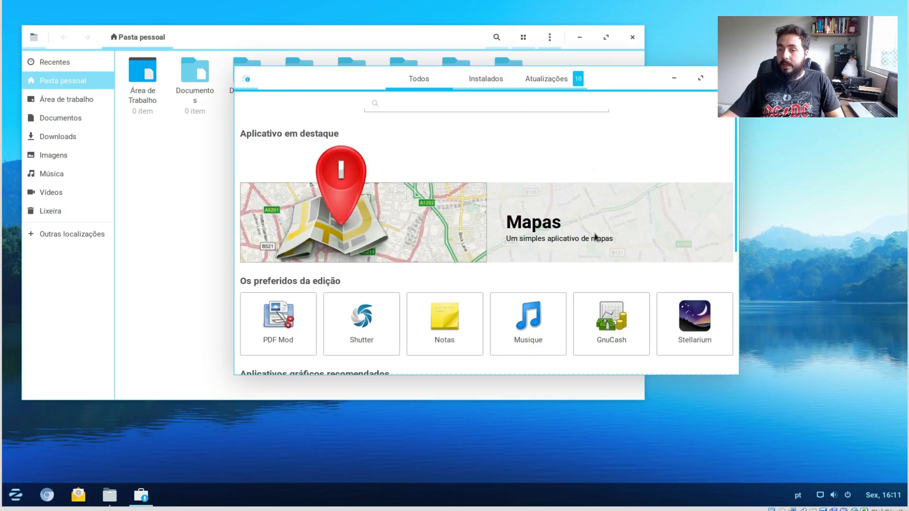
pyautogui.scroll(-5, 736, 194)
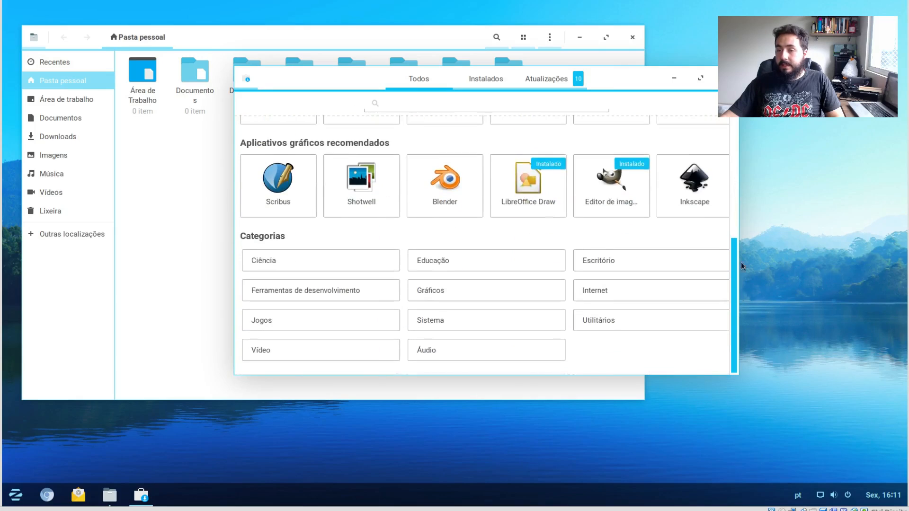
pyautogui.scroll(5, 736, 303)
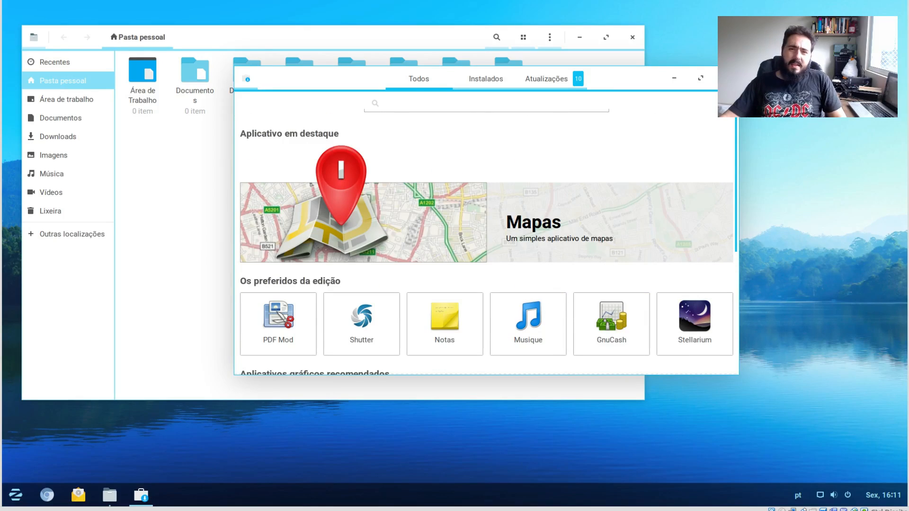
pyautogui.hotkey('ctrl', 'q')
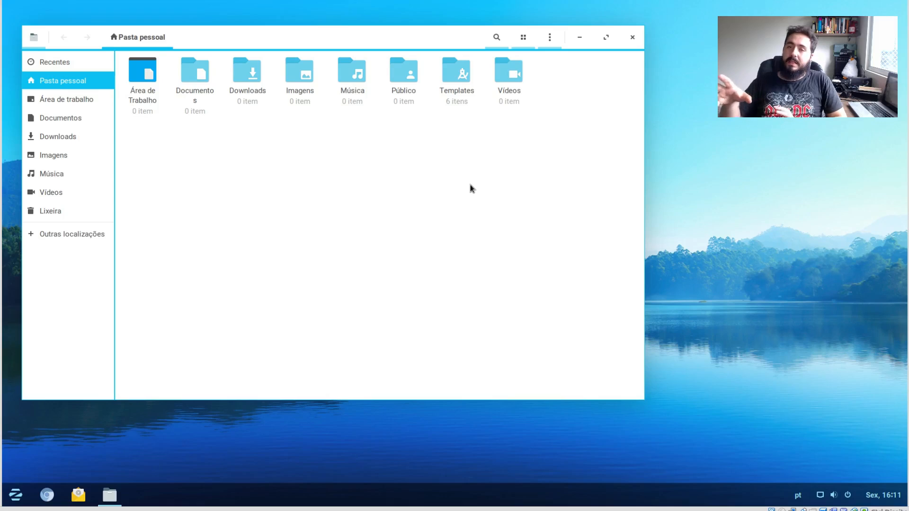
pyautogui.click(632, 42)
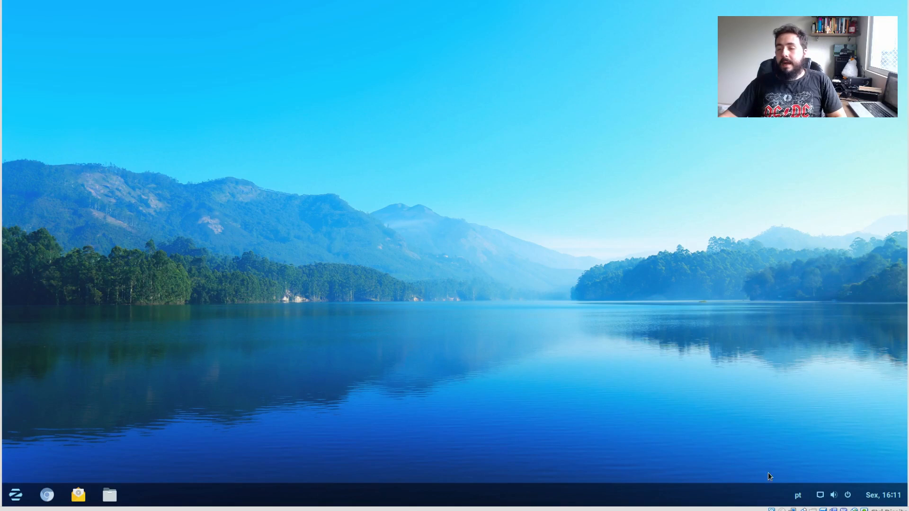
# Launch the Empathy messaging program from the Internet category of the start menu.
pyautogui.click(16, 495)
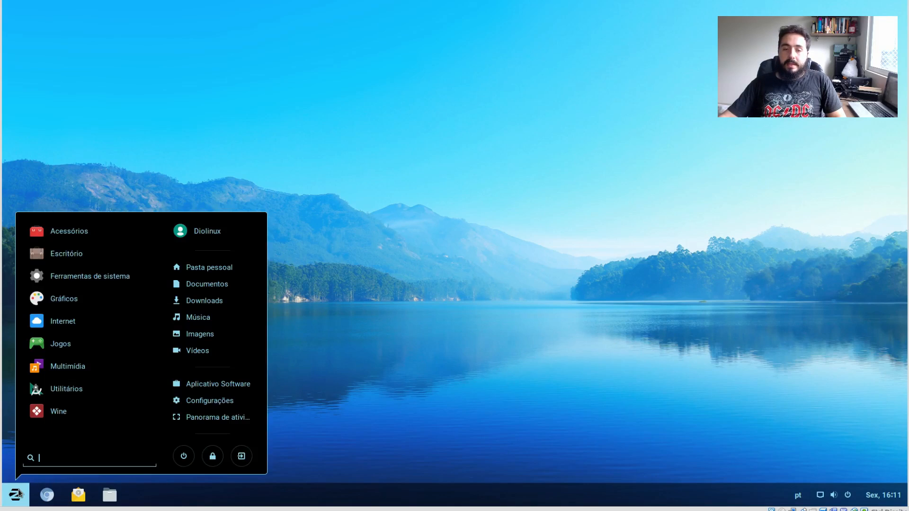
pyautogui.click(586, 373)
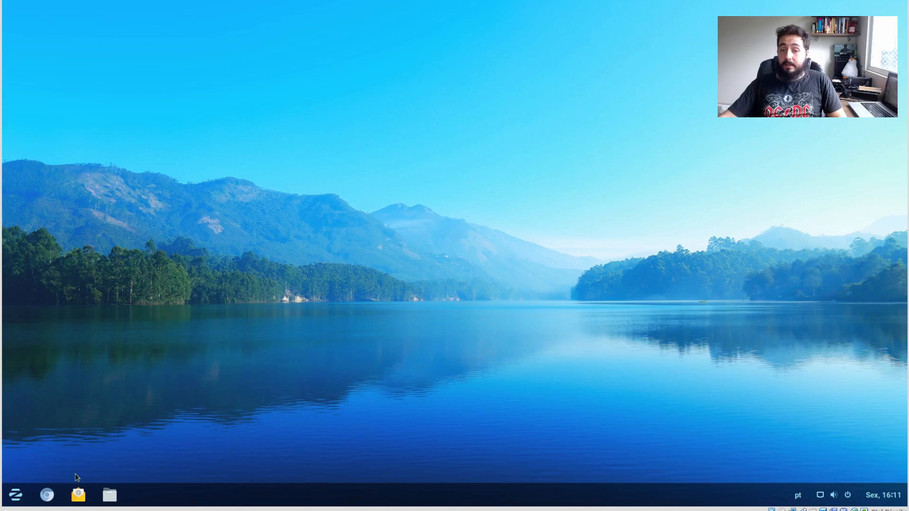
pyautogui.click(13, 495)
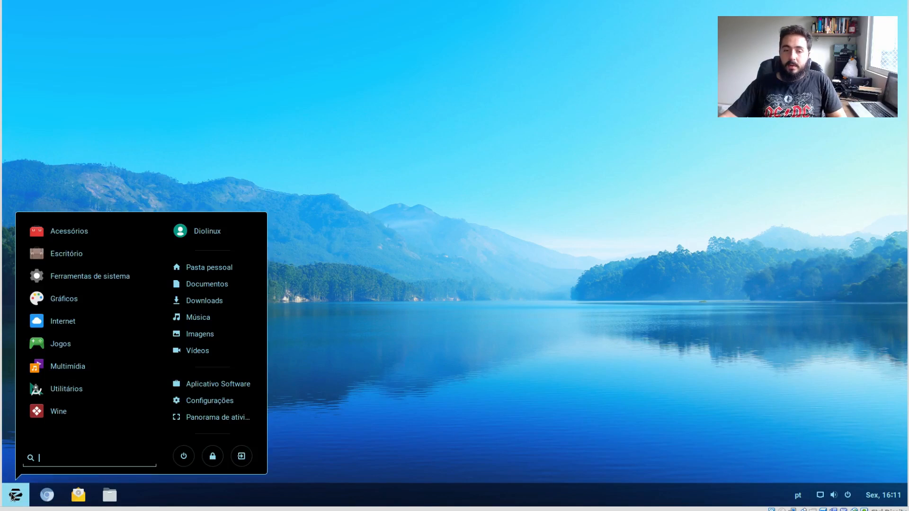
pyautogui.click(94, 330)
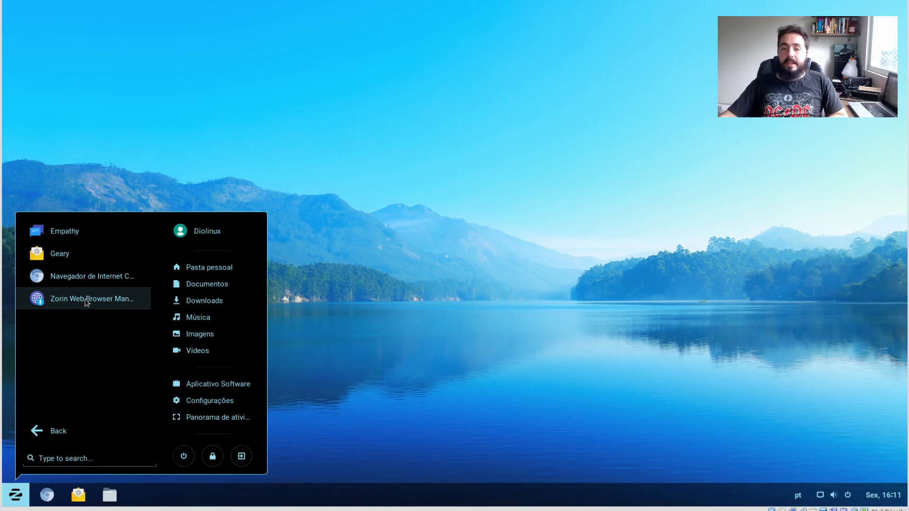
pyautogui.click(95, 229)
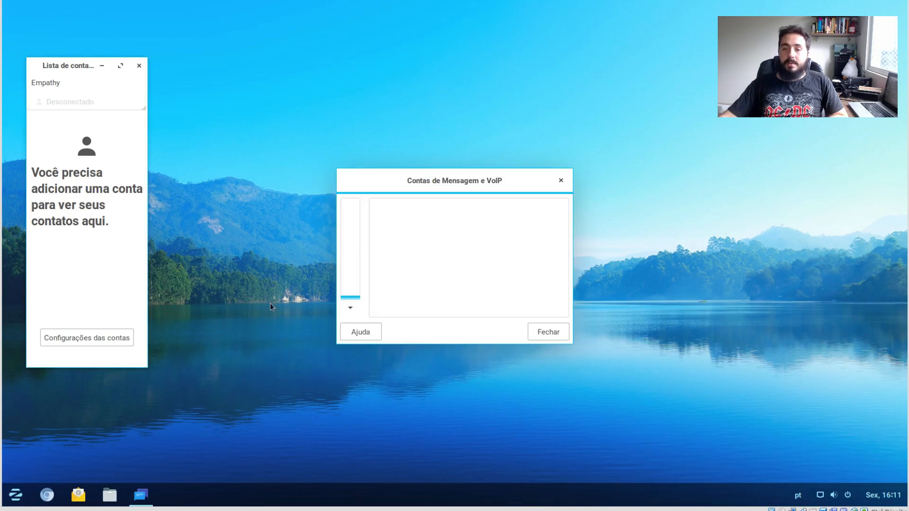
# Add Empathy to the taskbar favourites and close all of its open windows.
pyautogui.rightClick(141, 494)
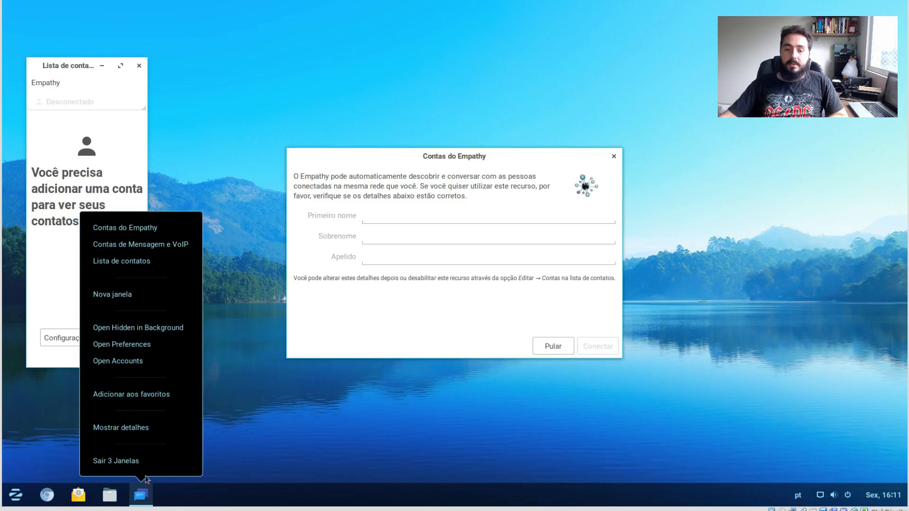
pyautogui.click(152, 393)
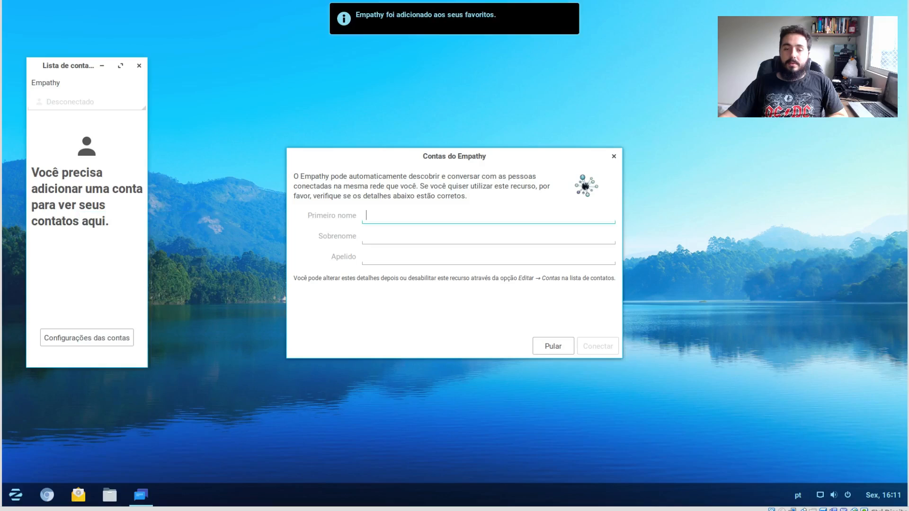
pyautogui.click(614, 156)
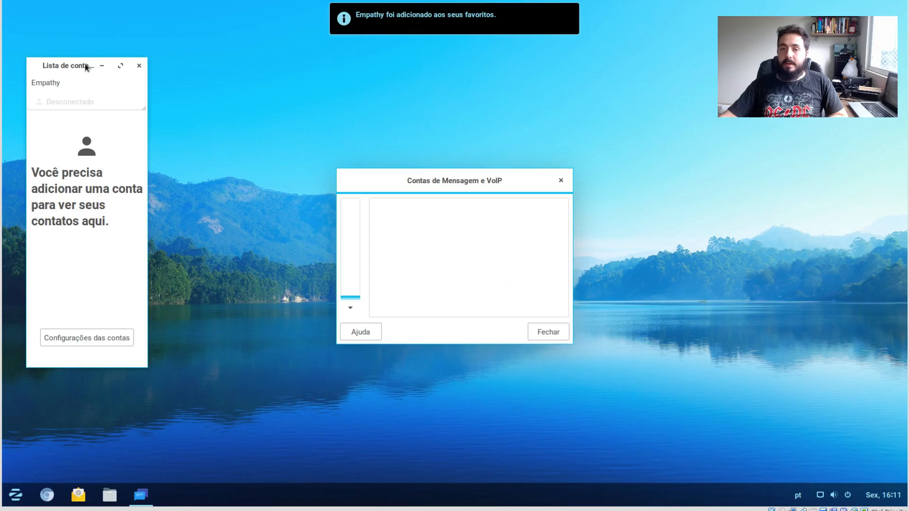
pyautogui.click(137, 65)
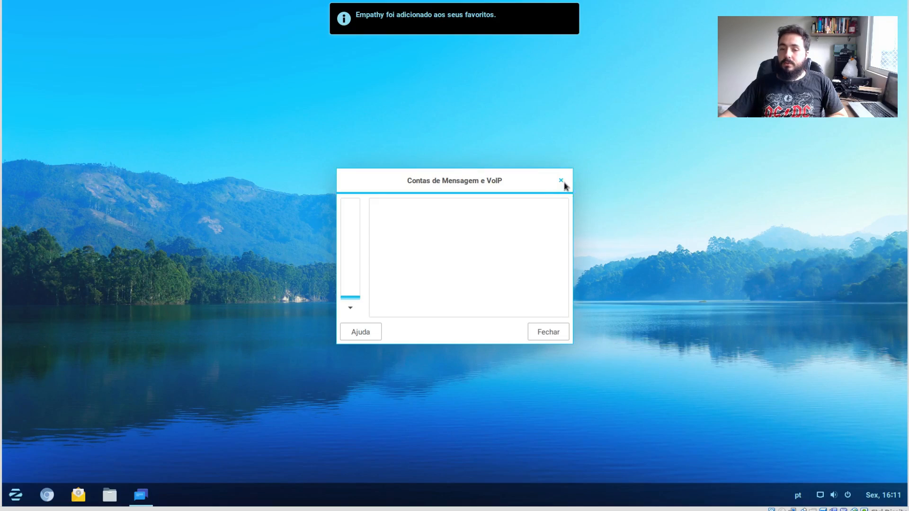
pyautogui.click(561, 180)
# Remove Empathy from the favourites and check the options offered for the file manager's taskbar shortcut.
pyautogui.rightClick(140, 495)
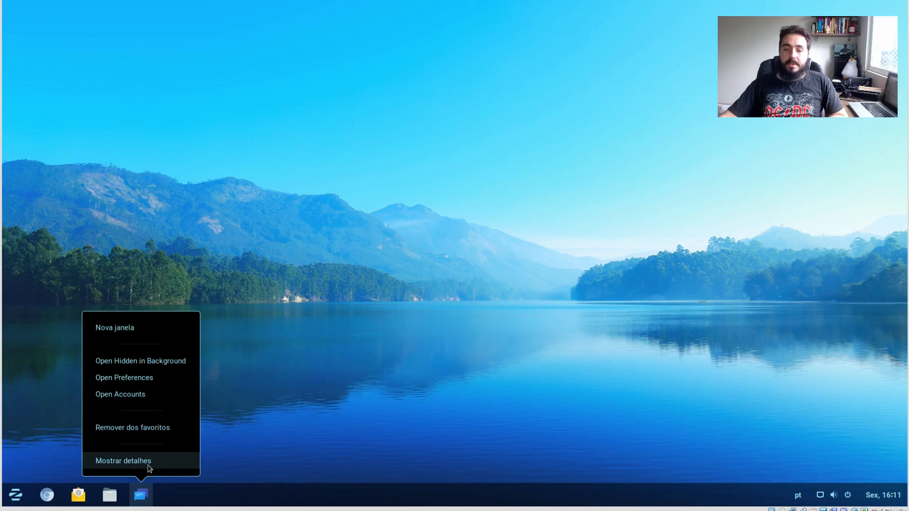
pyautogui.click(160, 428)
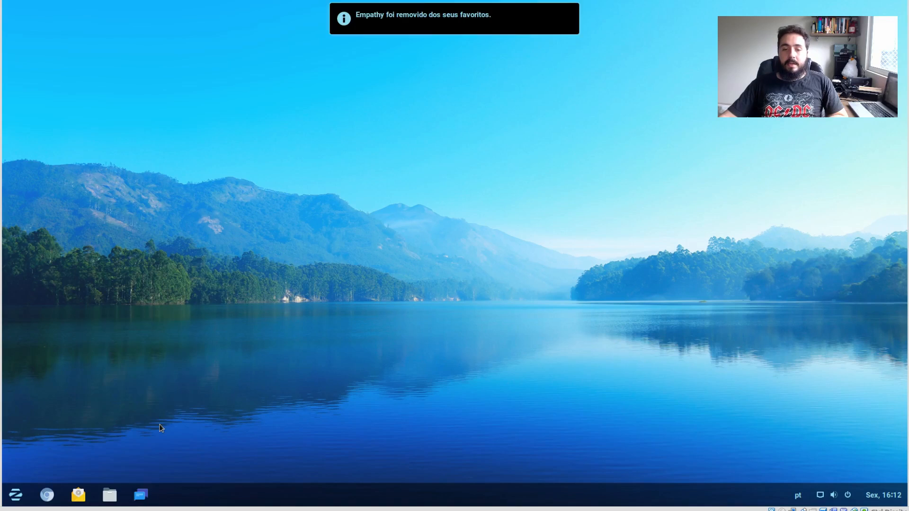
pyautogui.rightClick(115, 494)
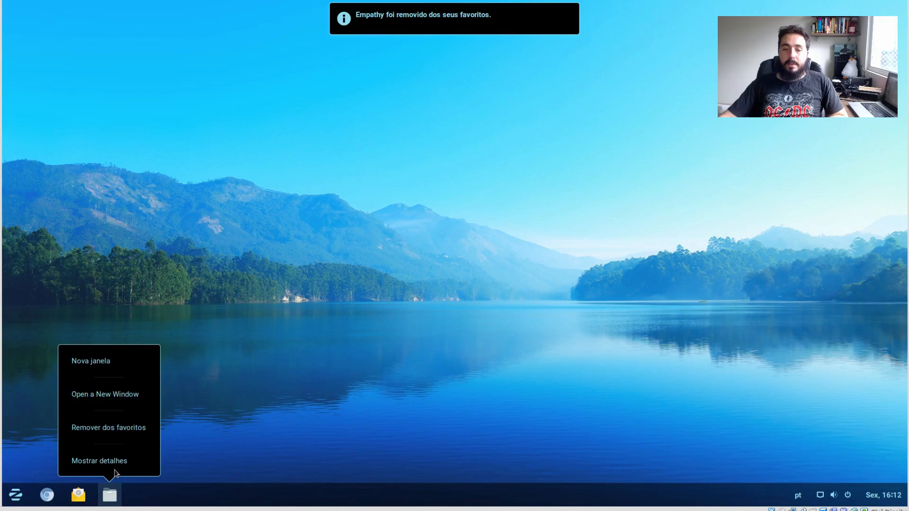
pyautogui.click(507, 255)
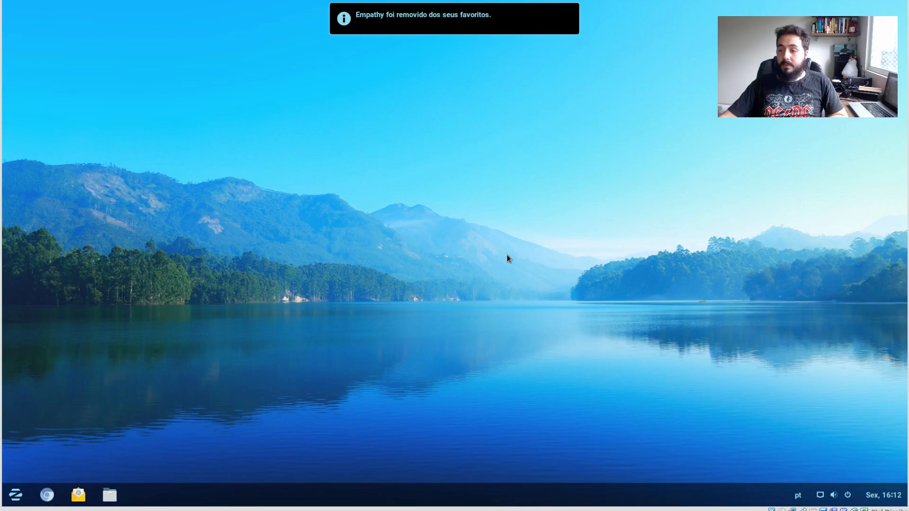
# Check the calendar and notification area, and expand the wired connection's options among the system controls.
pyautogui.click(883, 495)
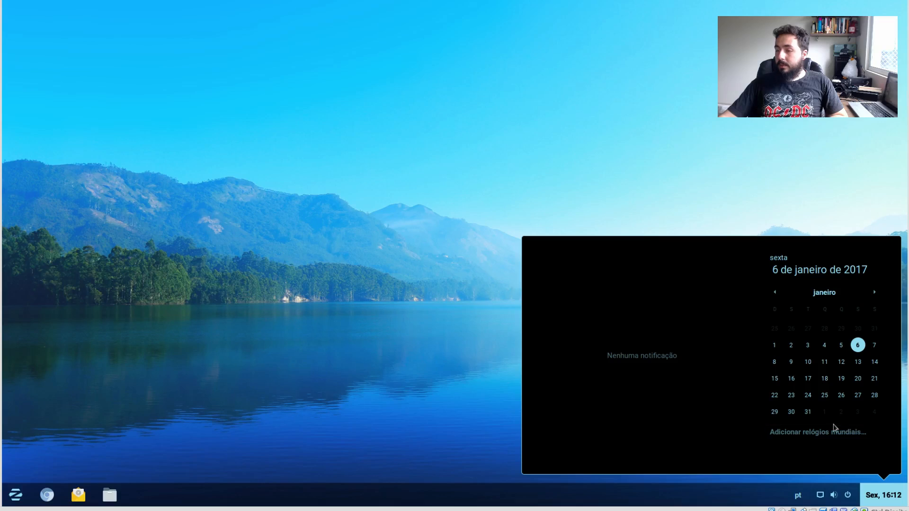
pyautogui.click(883, 494)
pyautogui.click(849, 496)
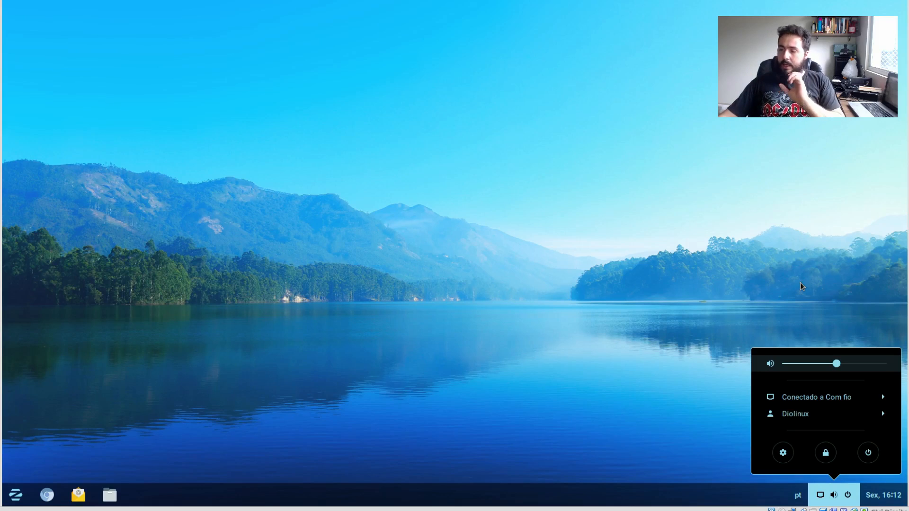
pyautogui.click(860, 396)
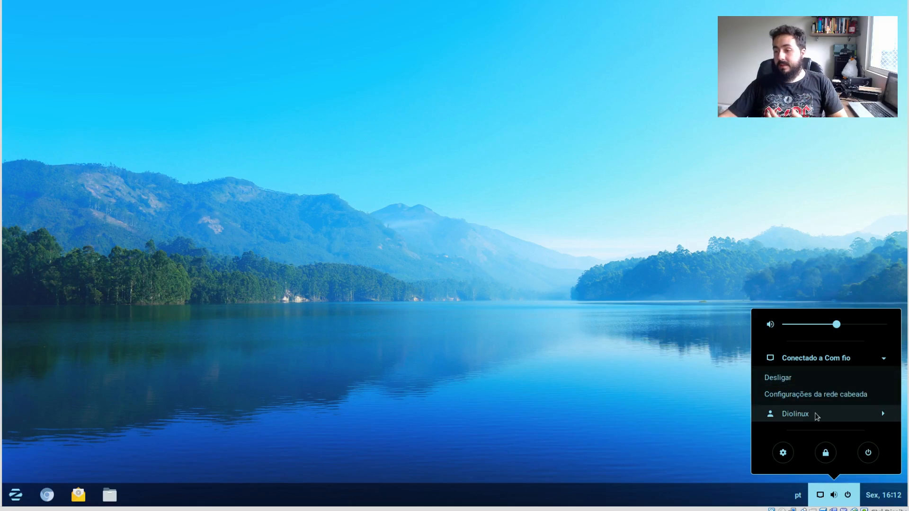
# Open the account settings of the current user and set the profile picture to the penguin image.
pyautogui.click(818, 415)
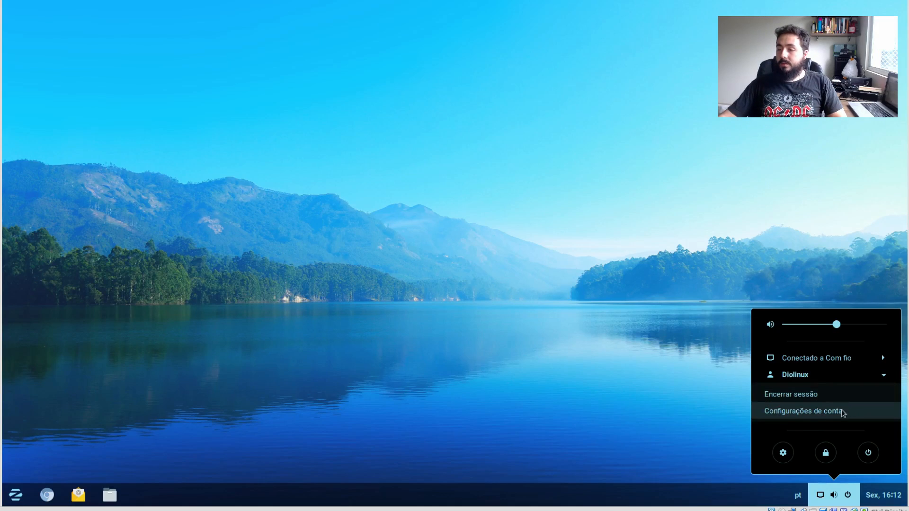
pyautogui.click(781, 411)
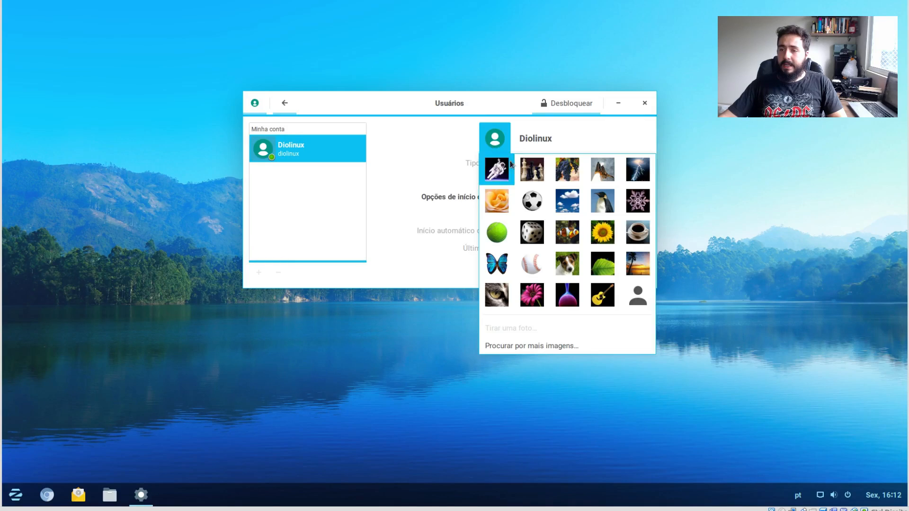
pyautogui.click(603, 201)
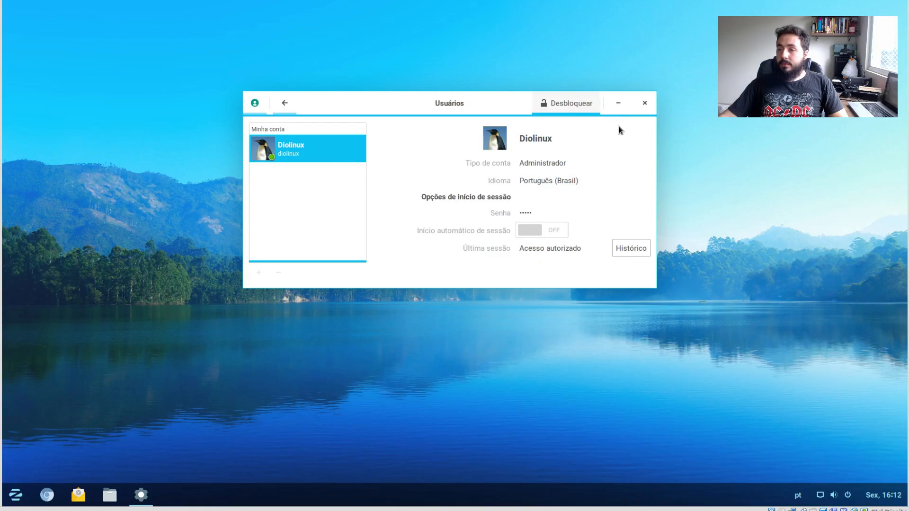
# Unlock the user settings with the account password, check the form for adding an account, and close the settings.
pyautogui.write('***')
pyautogui.press('Return')
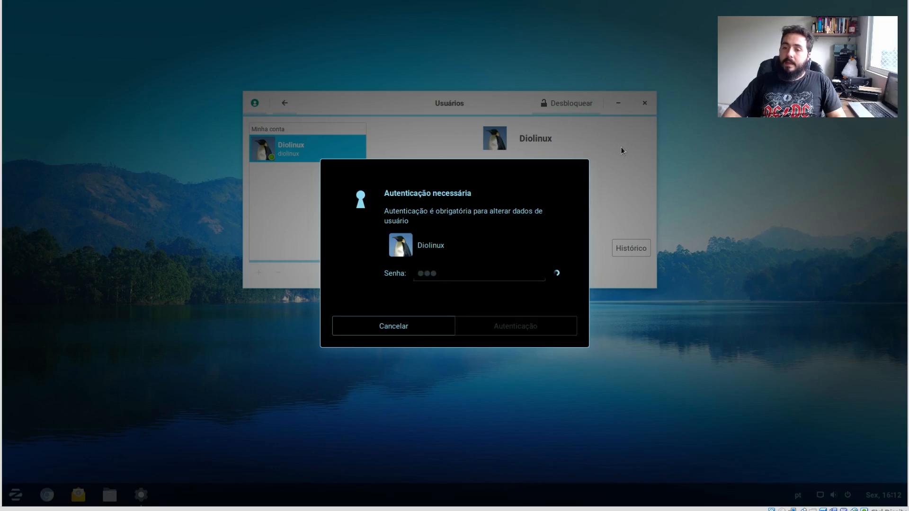
pyautogui.click(258, 274)
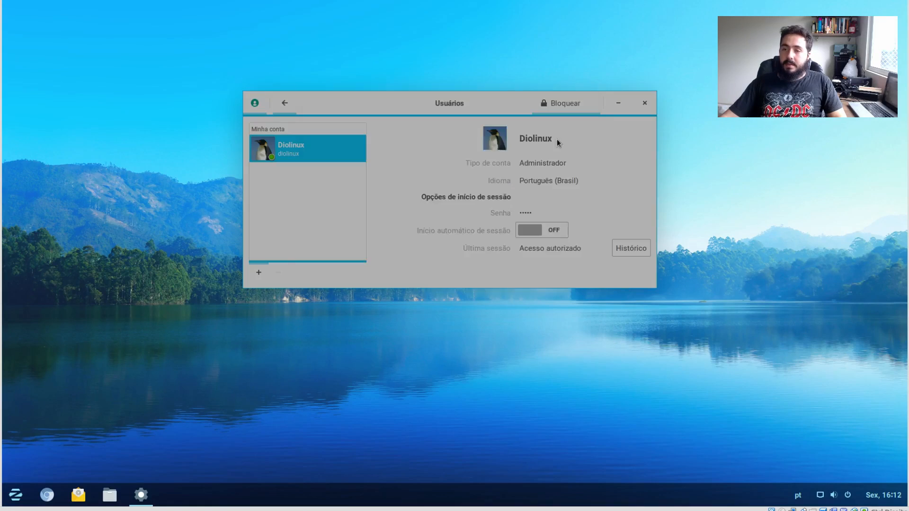
pyautogui.click(353, 62)
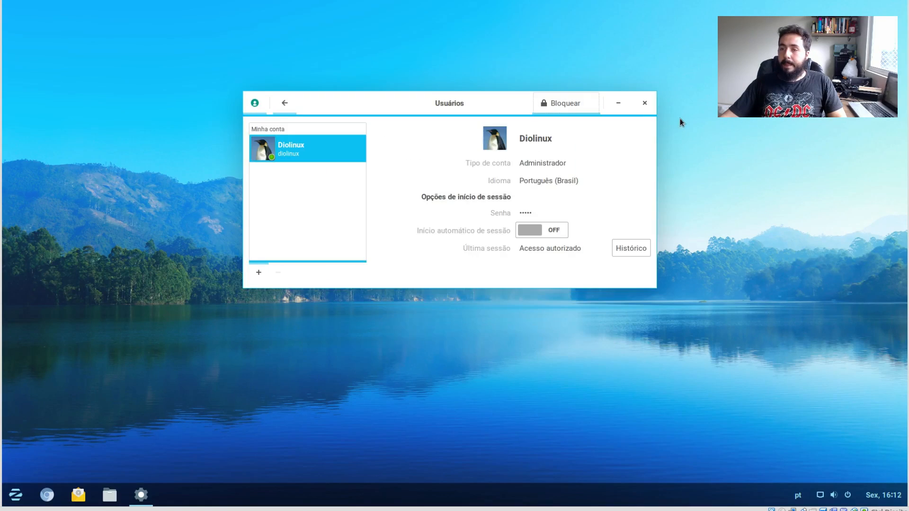
pyautogui.click(644, 103)
# Open the full system settings from the system controls and move their window slightly up on the desktop.
pyautogui.click(833, 495)
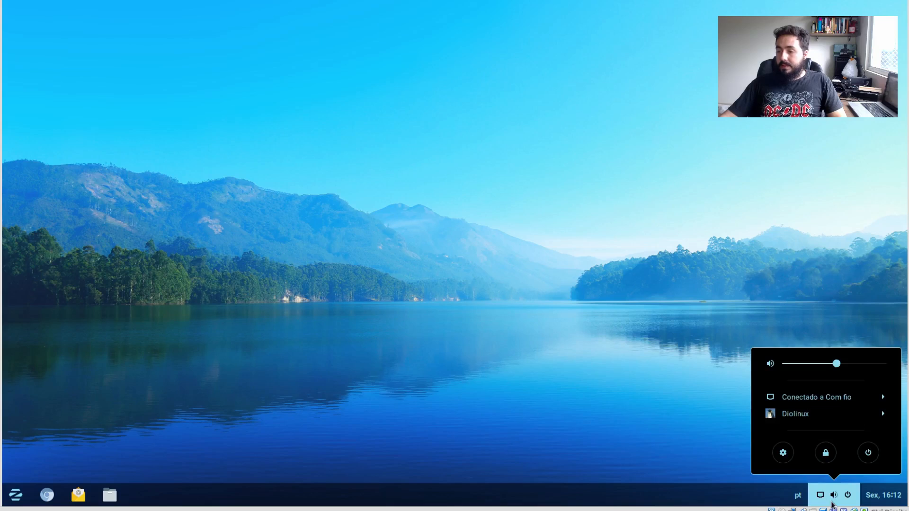
pyautogui.click(787, 459)
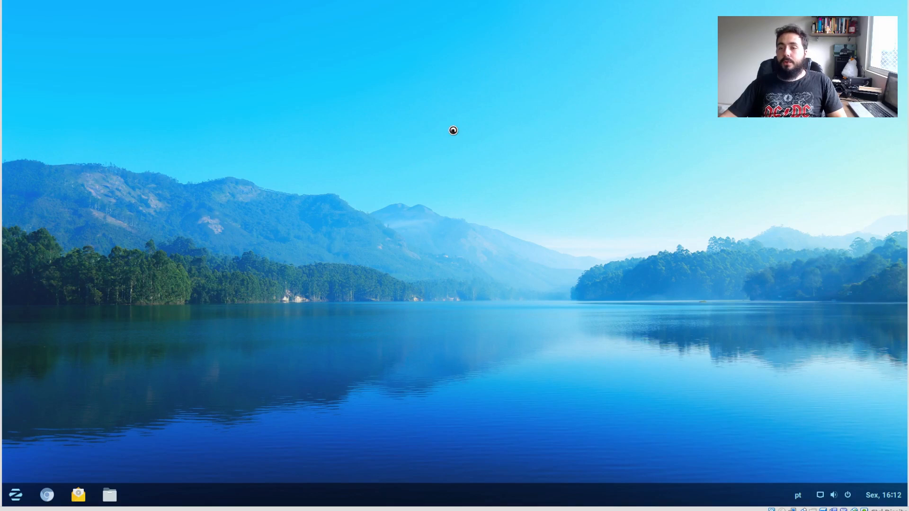
pyautogui.moveTo(448, 107); pyautogui.dragTo(436, 83)
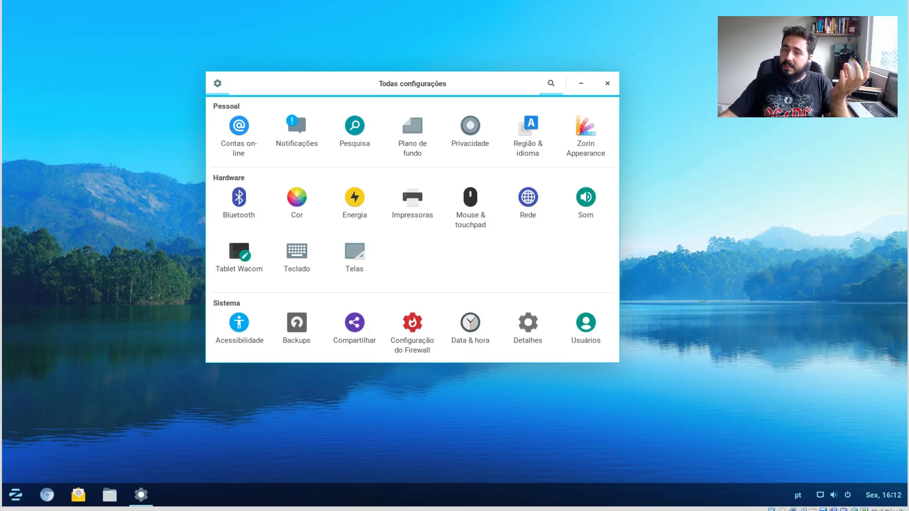
# Open the file manager, look inside the Público folder at its network sharing option, and close the window.
pyautogui.click(109, 495)
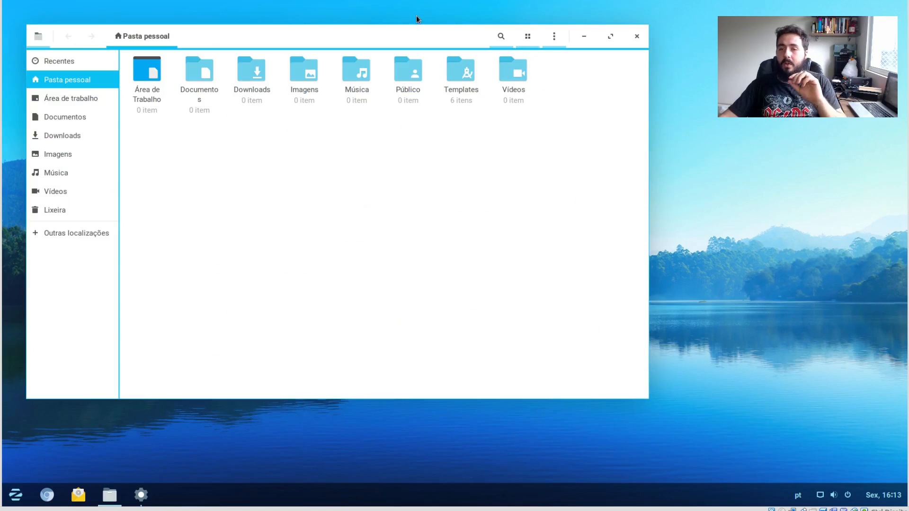
pyautogui.moveTo(427, 42); pyautogui.dragTo(472, 79)
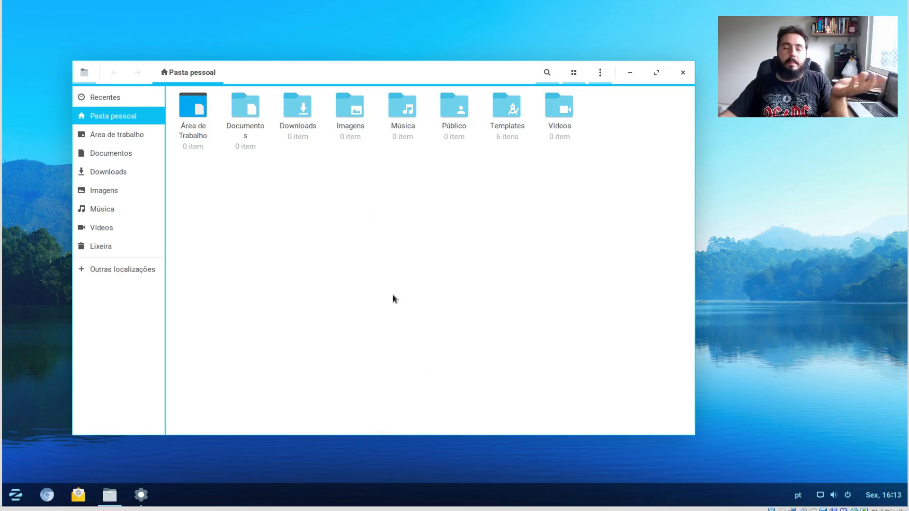
pyautogui.doubleClick(448, 115)
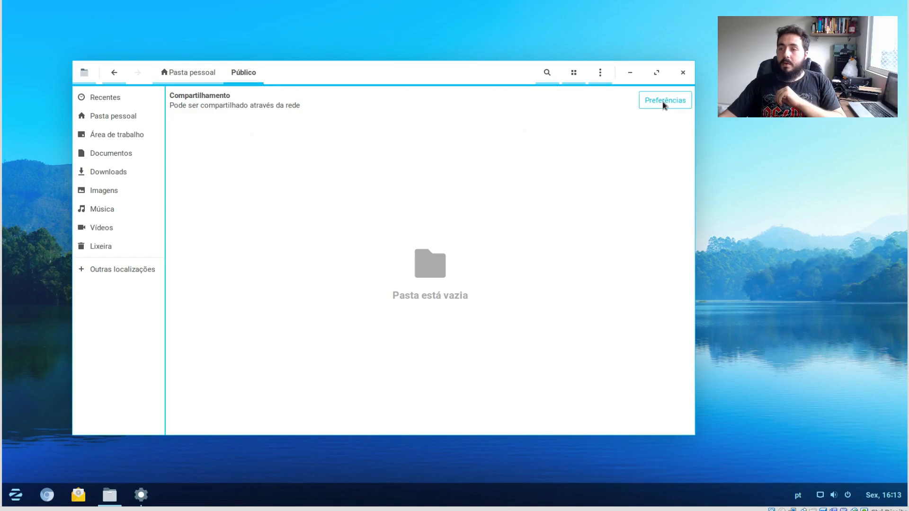
pyautogui.click(689, 73)
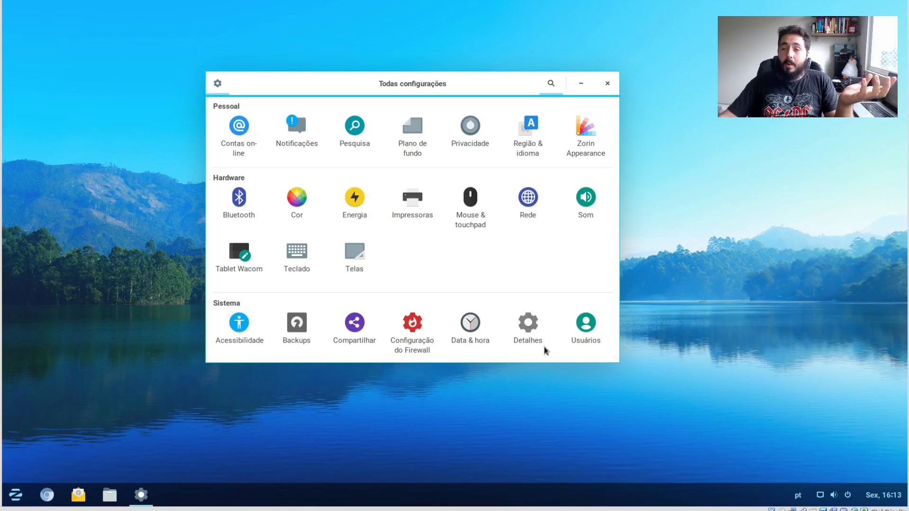
# Check the system details overview, and bring up the desktop icon options of Zorin Appearance.
pyautogui.click(525, 326)
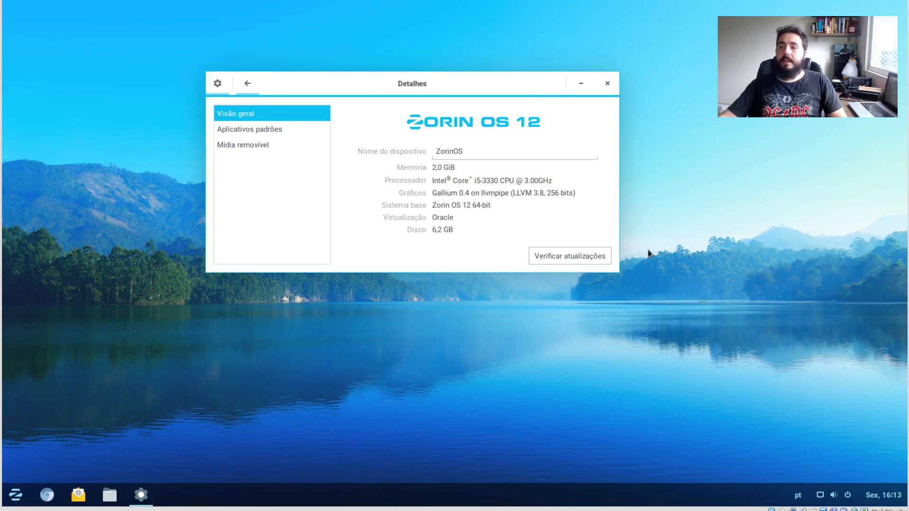
pyautogui.click(254, 89)
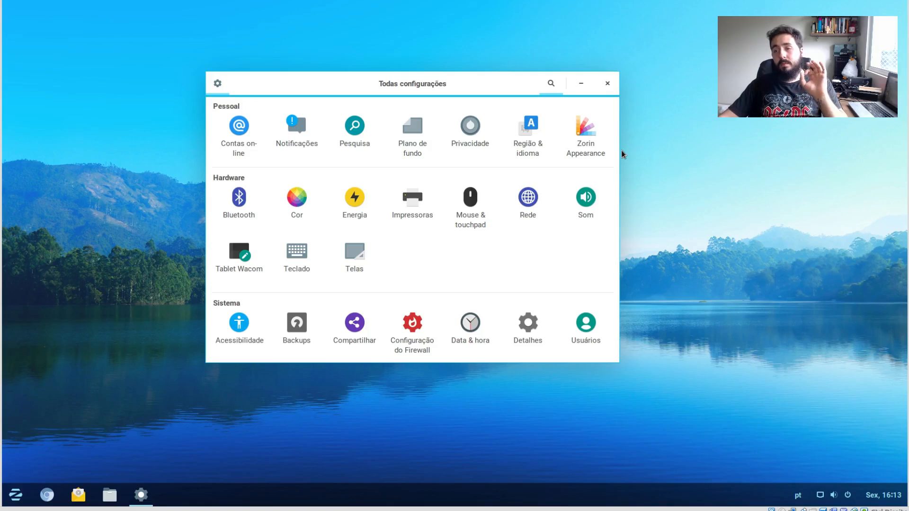
pyautogui.click(584, 142)
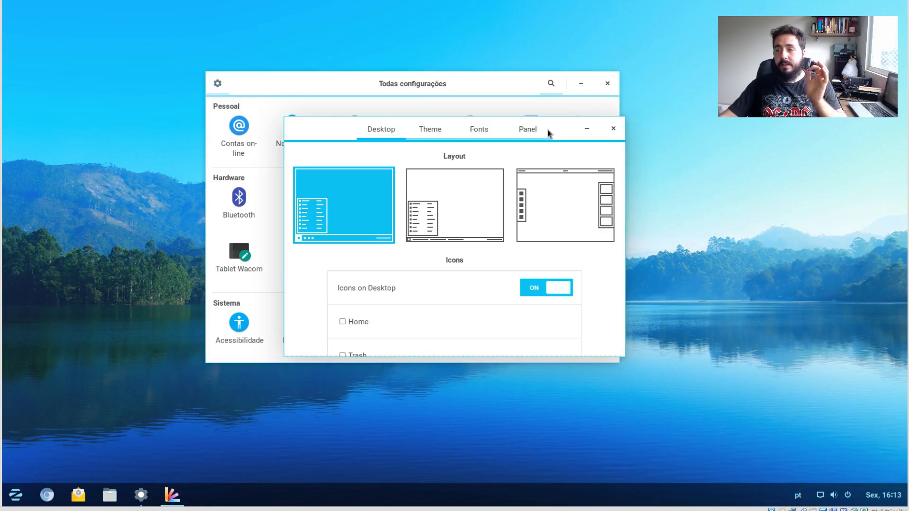
pyautogui.moveTo(572, 135); pyautogui.dragTo(552, 118)
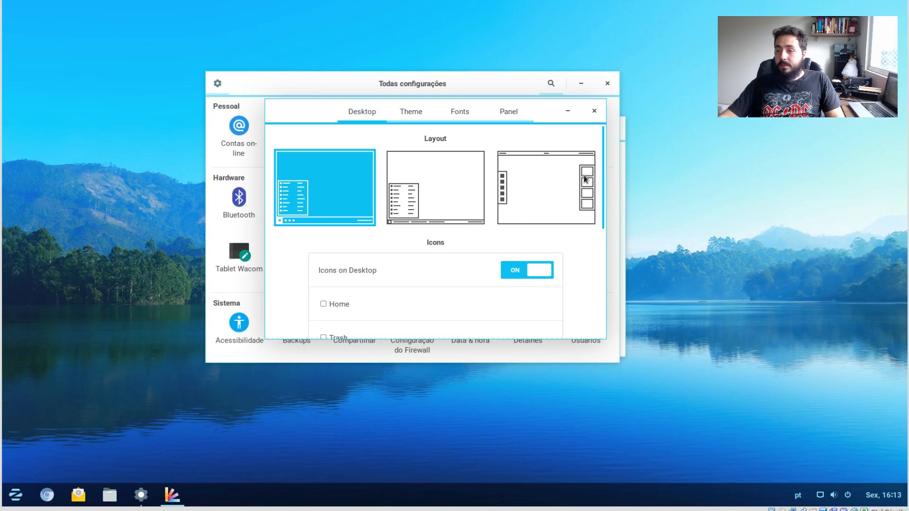
pyautogui.moveTo(599, 163); pyautogui.dragTo(611, 214)
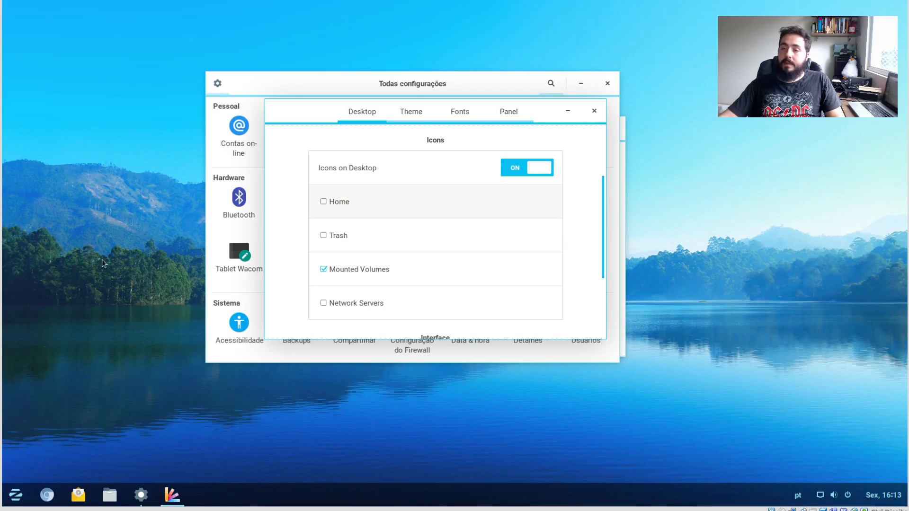
# Create a folder named adsasda on the desktop and place it near the desktop's upper-left corner.
pyautogui.rightClick(91, 214)
pyautogui.click(229, 222)
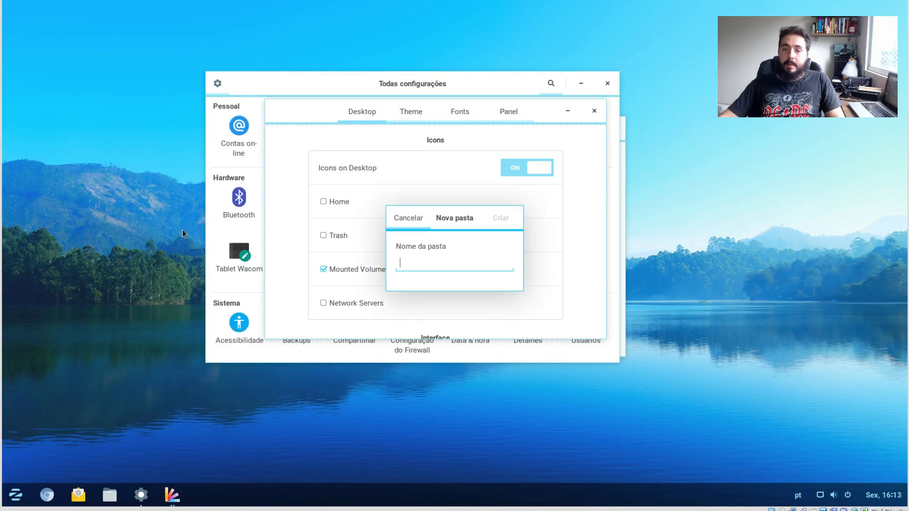
pyautogui.write('adsasda')
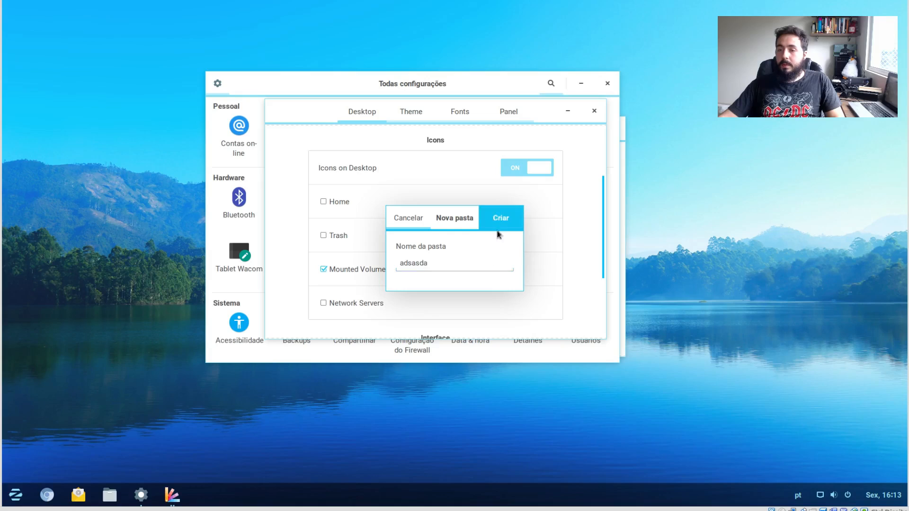
pyautogui.click(500, 218)
pyautogui.moveTo(97, 220); pyautogui.dragTo(75, 47)
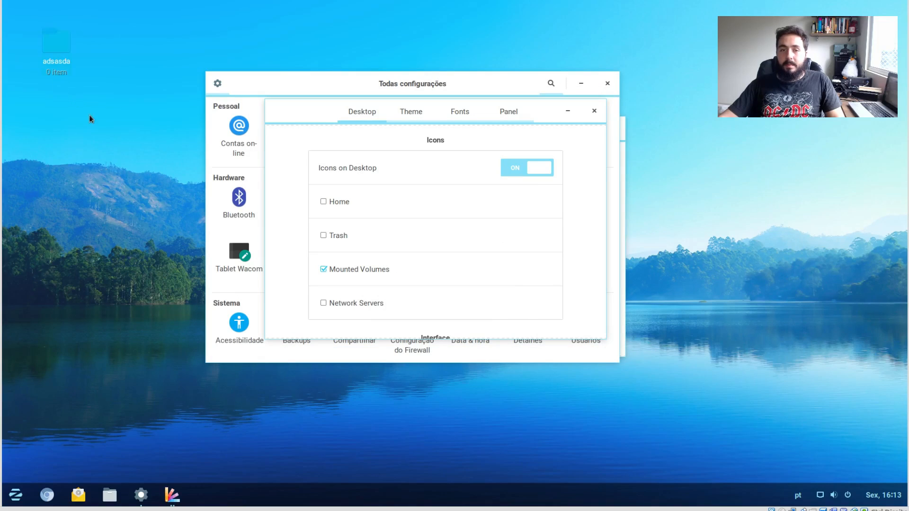
# Try hiding the desktop icons, check the options the empty desktop offers, and turn the icons back on.
pyautogui.click(574, 155)
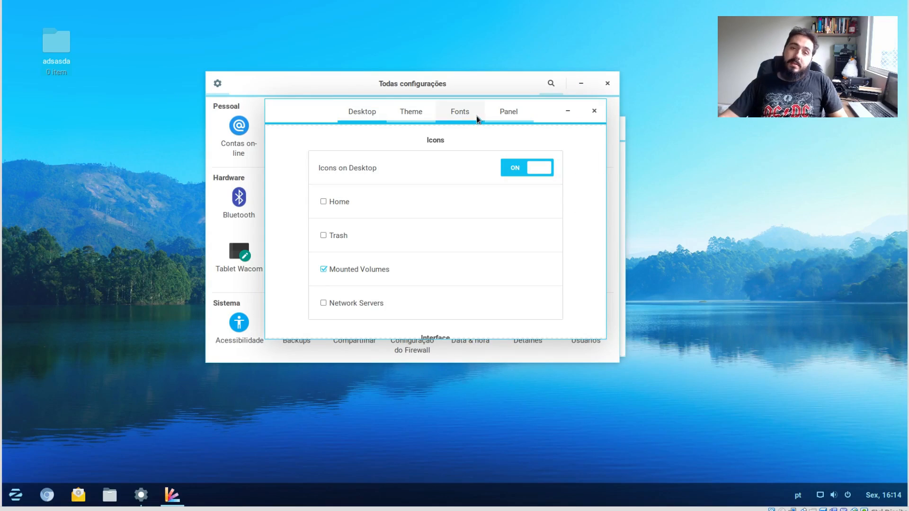
pyautogui.click(516, 166)
pyautogui.rightClick(75, 74)
pyautogui.click(75, 75)
pyautogui.rightClick(72, 79)
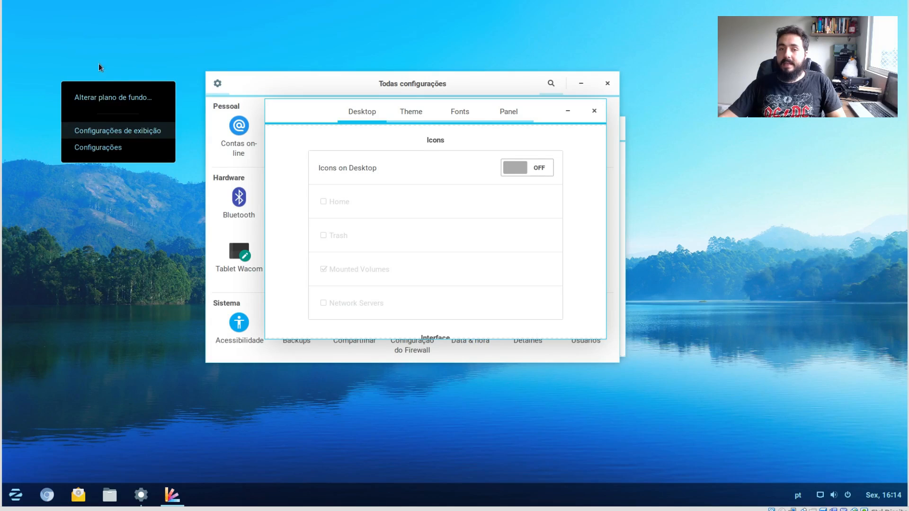
pyautogui.click(107, 51)
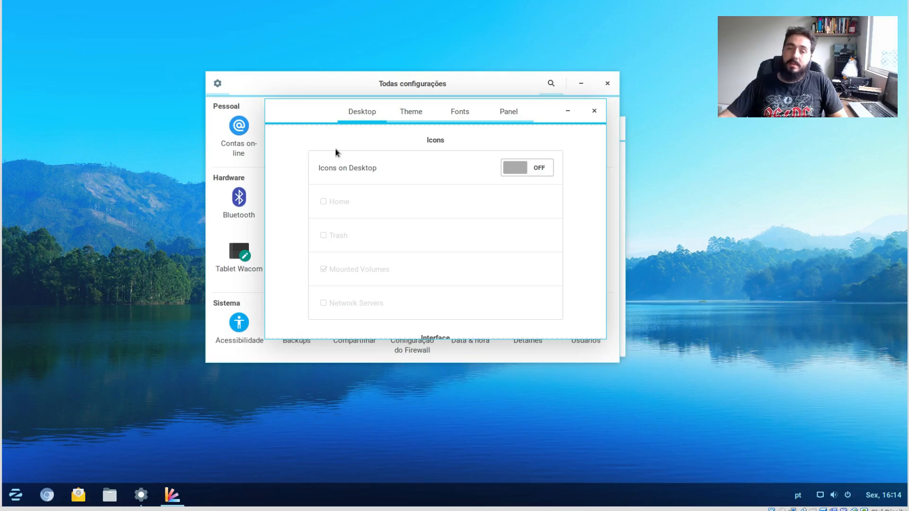
pyautogui.click(533, 167)
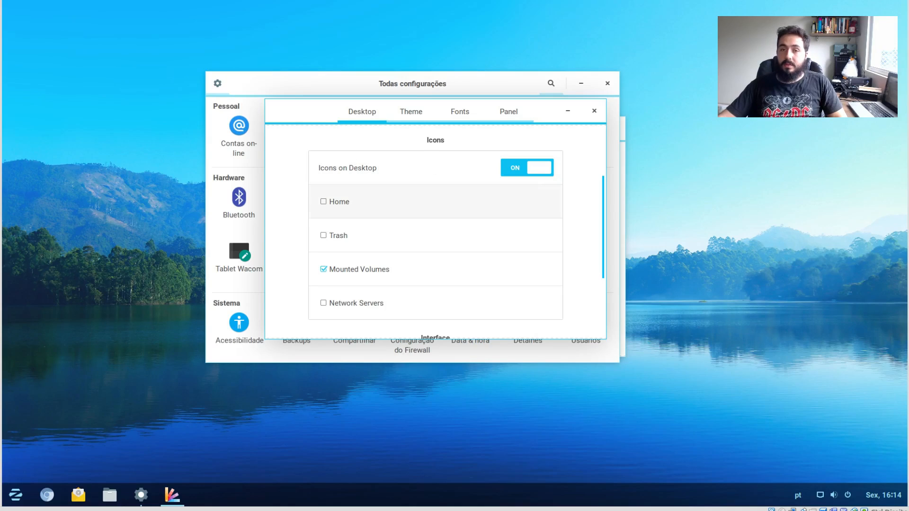
pyautogui.click(77, 118)
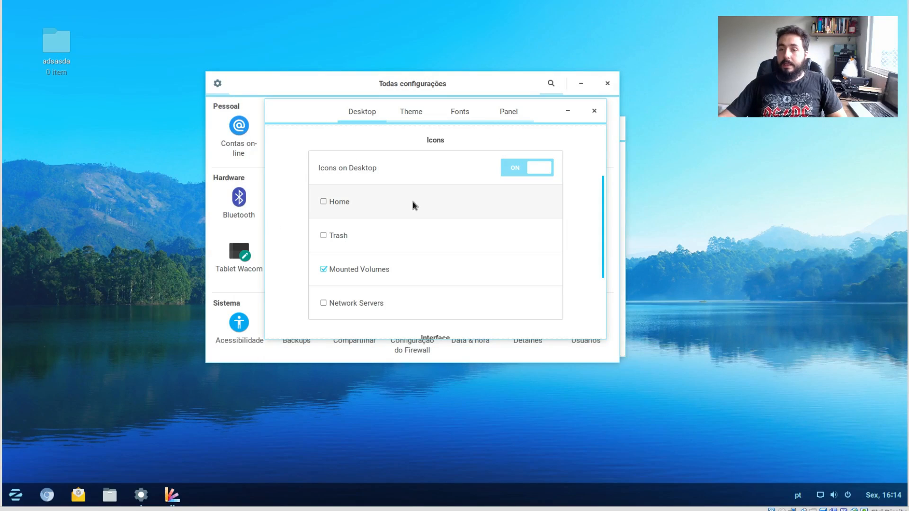
# Try showing the Home, Trash and Network Servers icons on the desktop, and hide all three again.
pyautogui.click(321, 203)
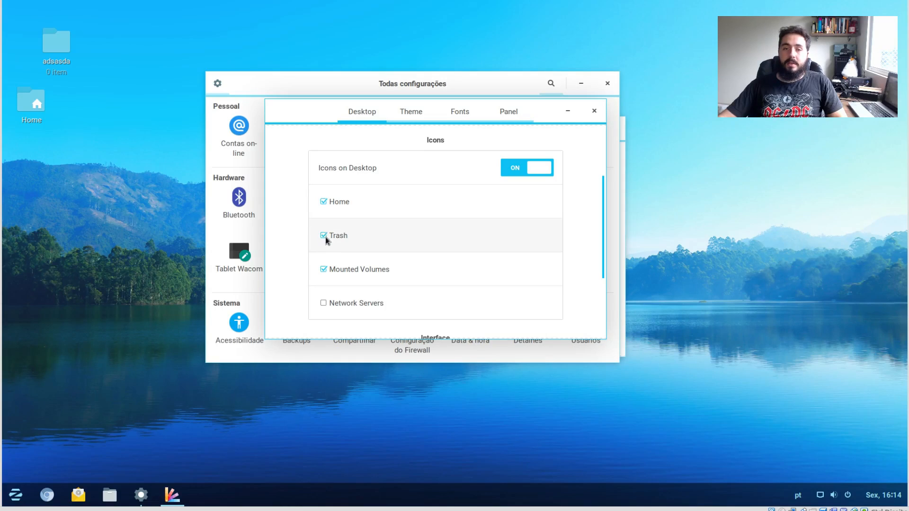
pyautogui.click(328, 303)
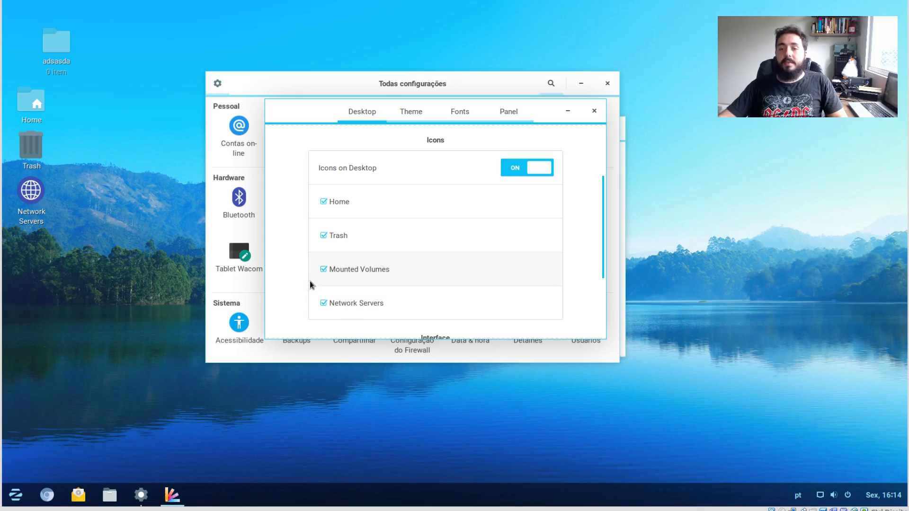
pyautogui.click(332, 303)
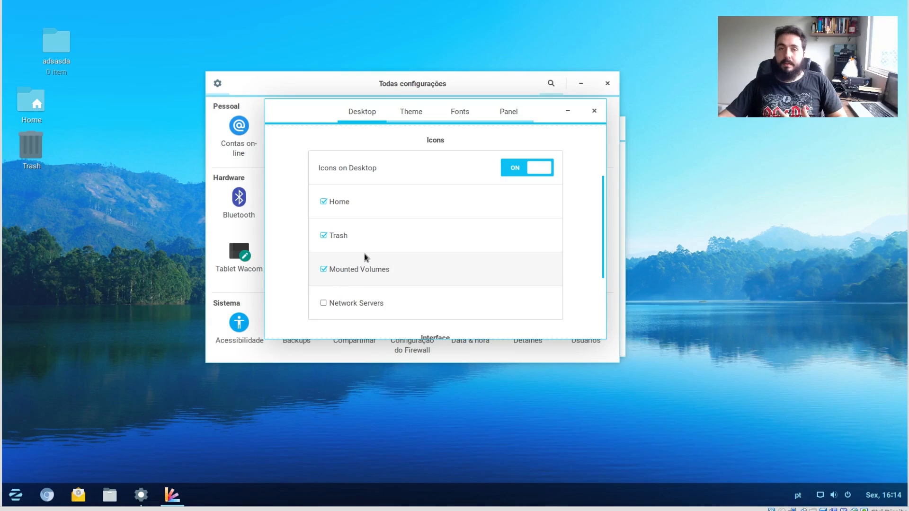
pyautogui.click(334, 237)
pyautogui.click(328, 201)
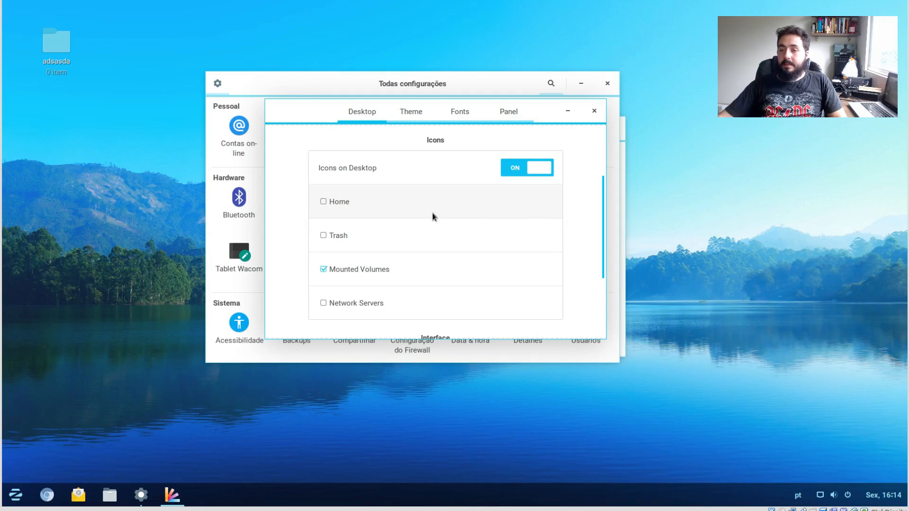
# Switch to the second desktop layout with the labelled window list, and bring the settings window to the front from it.
pyautogui.moveTo(604, 230); pyautogui.dragTo(609, 151)
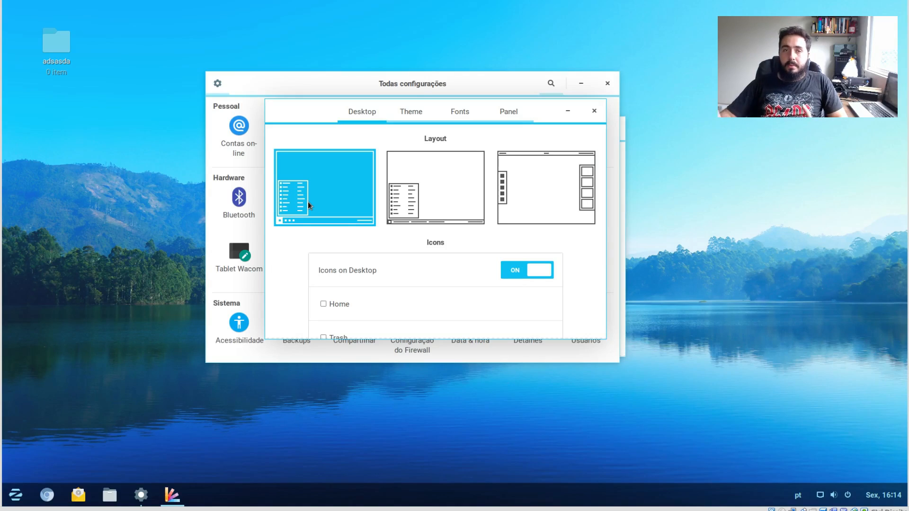
pyautogui.click(444, 185)
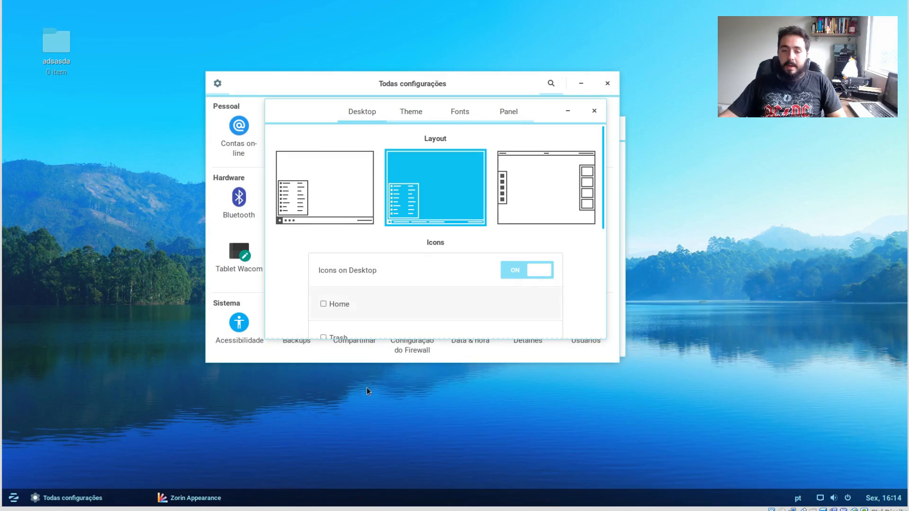
pyautogui.click(90, 499)
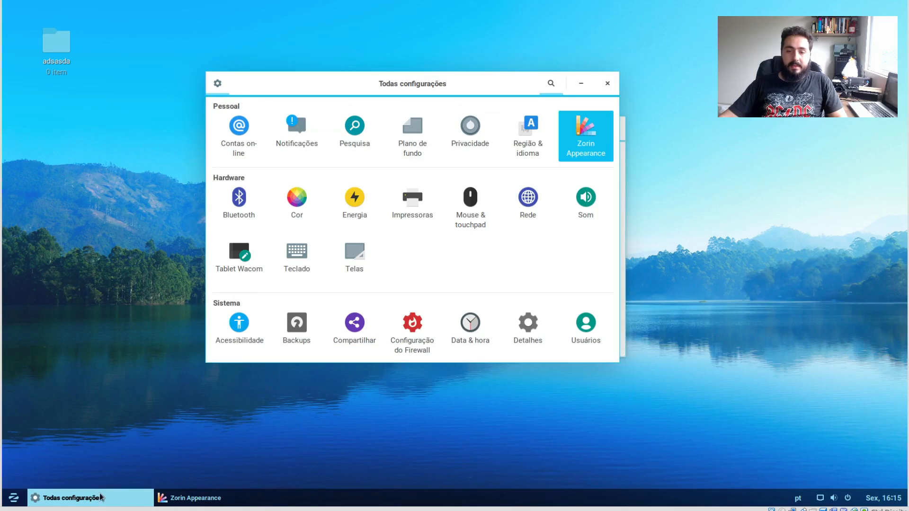
# Look over the start menu's categories and open the file manager by searching for "naut".
pyautogui.click(9, 502)
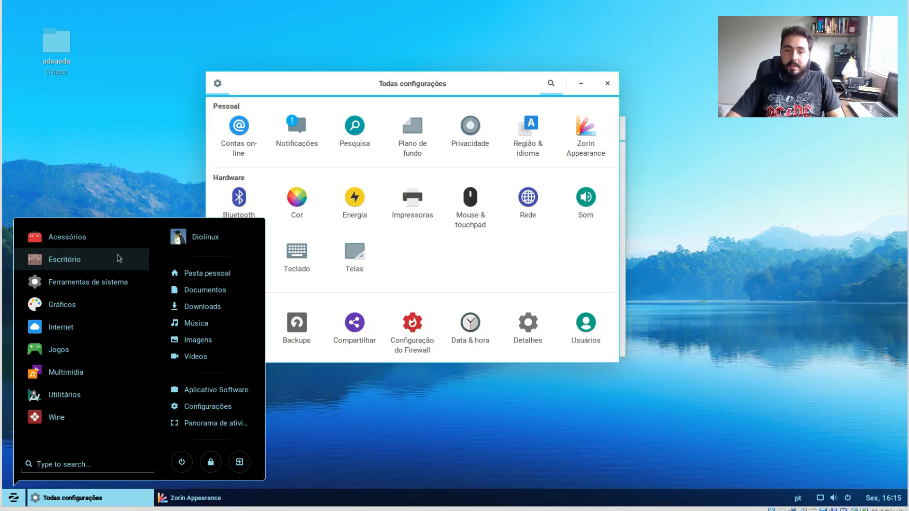
pyautogui.write('naut')
pyautogui.press('Return')
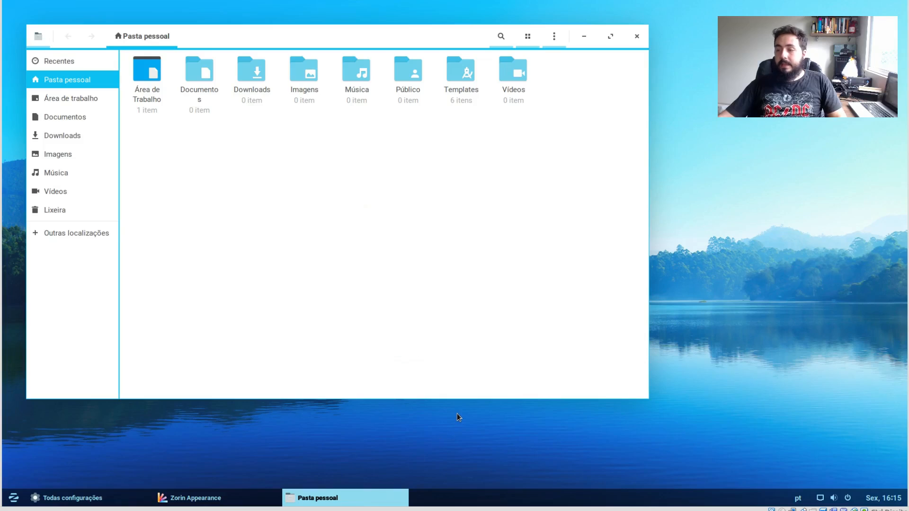
# Bring up the second Zorin Appearance window and apply the third desktop layout, with the bar along the upper edge.
pyautogui.click(217, 497)
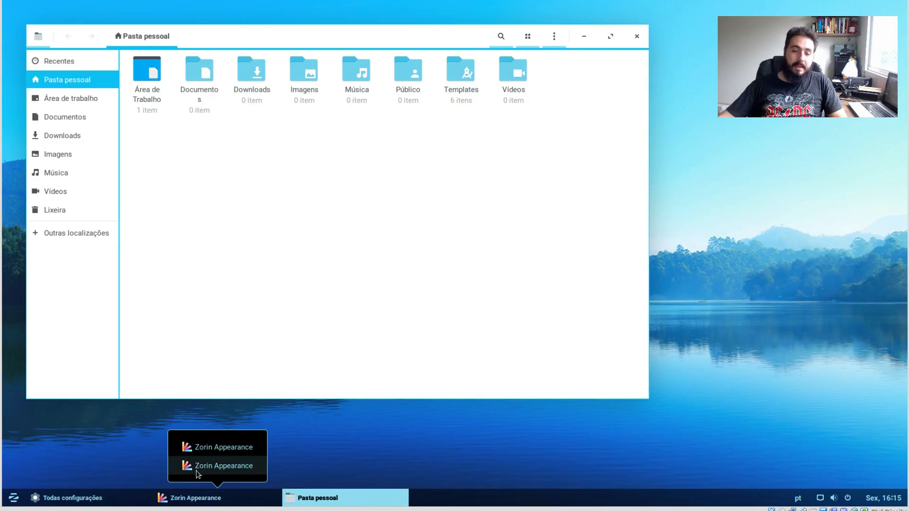
pyautogui.click(224, 466)
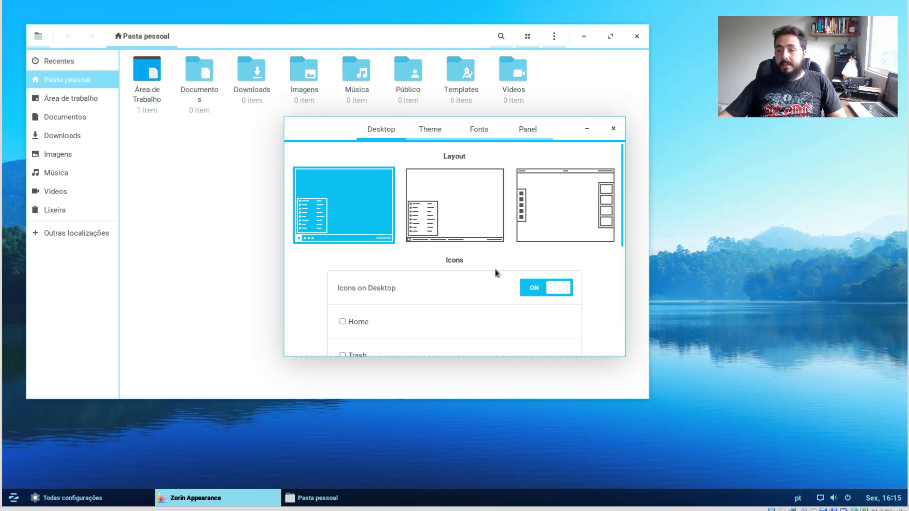
pyautogui.click(558, 219)
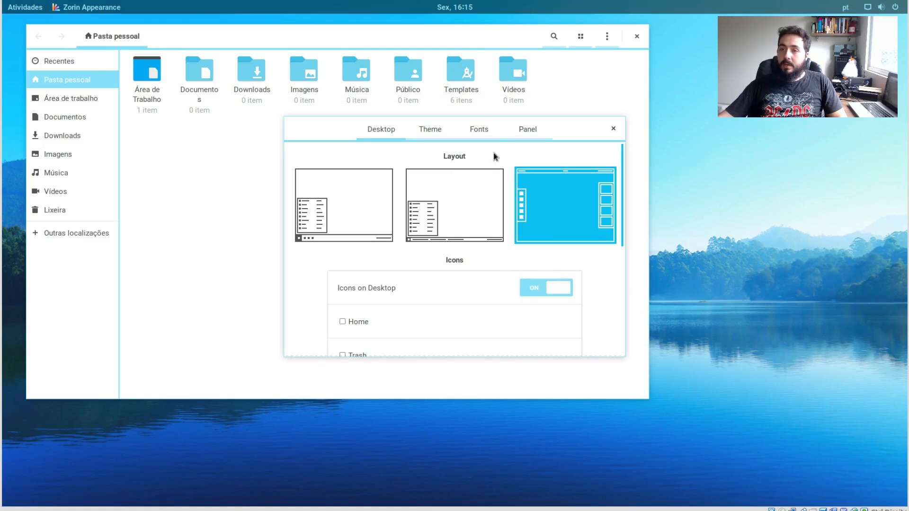
# Look through the full application grid in the activities overview, including the contents of the Utilitários folder.
pyautogui.click(29, 11)
pyautogui.click(29, 344)
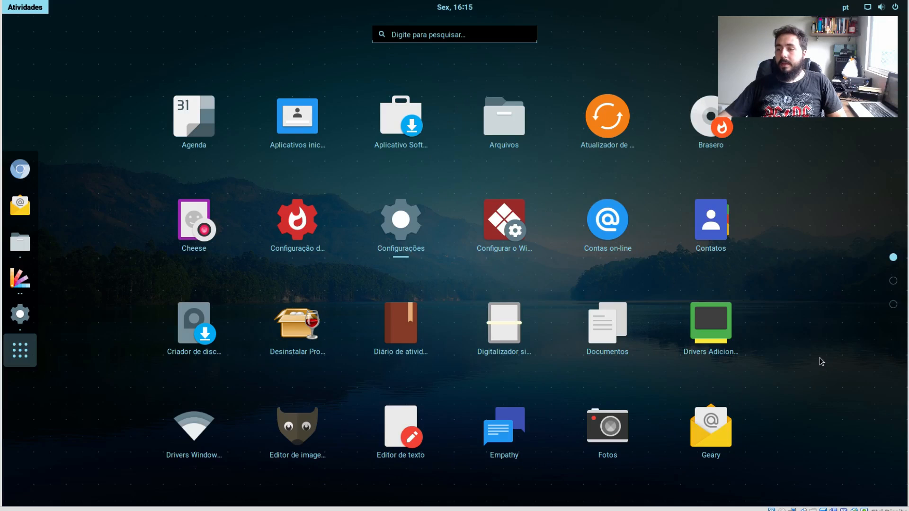
pyautogui.scroll(-2, 821, 361)
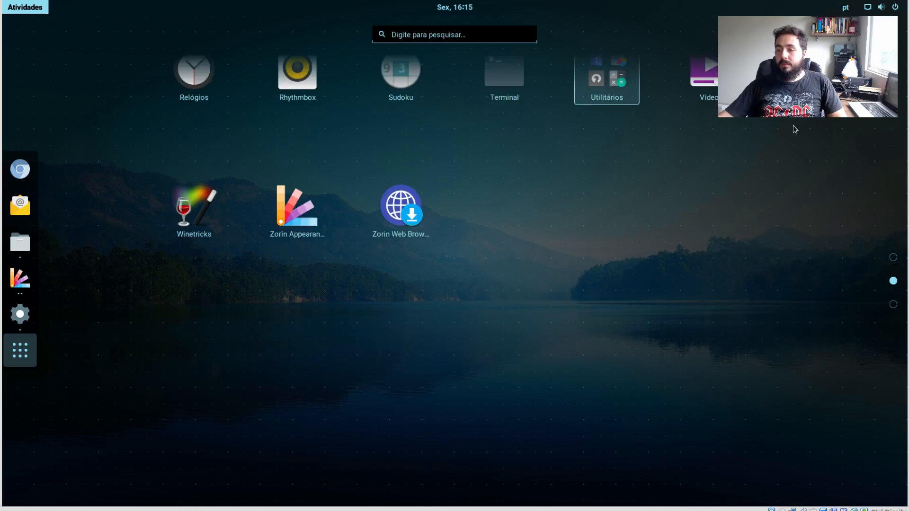
pyautogui.scroll(1, 814, 400)
pyautogui.click(634, 430)
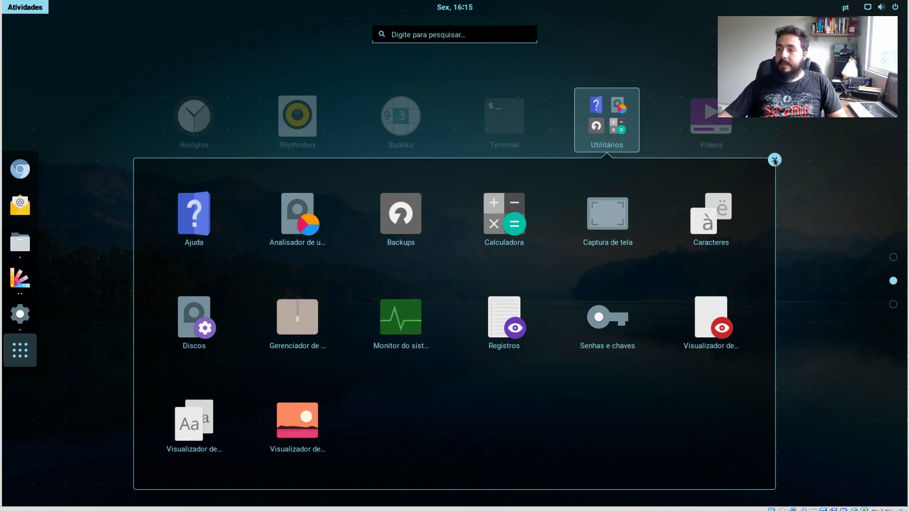
pyautogui.click(774, 160)
# Leave the application grid and apply the first desktop layout, with the taskbar along the lower edge.
pyautogui.click(36, 348)
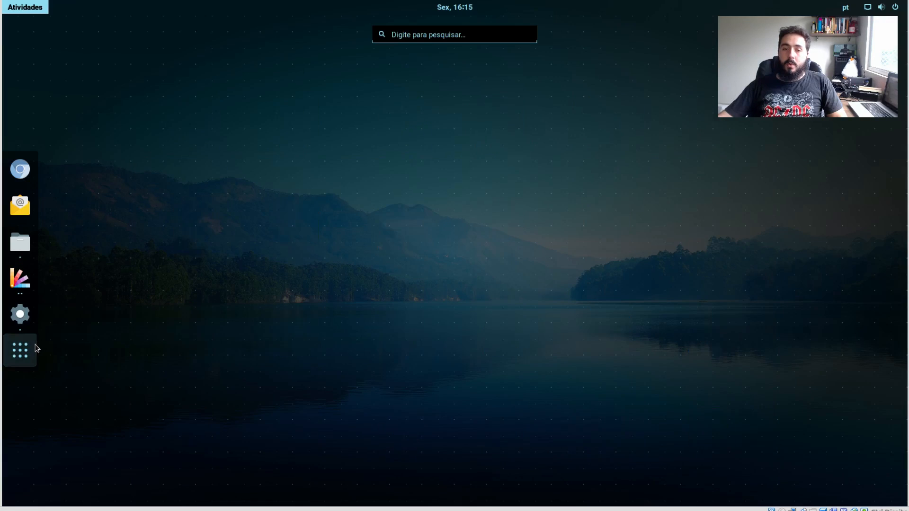
pyautogui.click(199, 355)
pyautogui.click(337, 211)
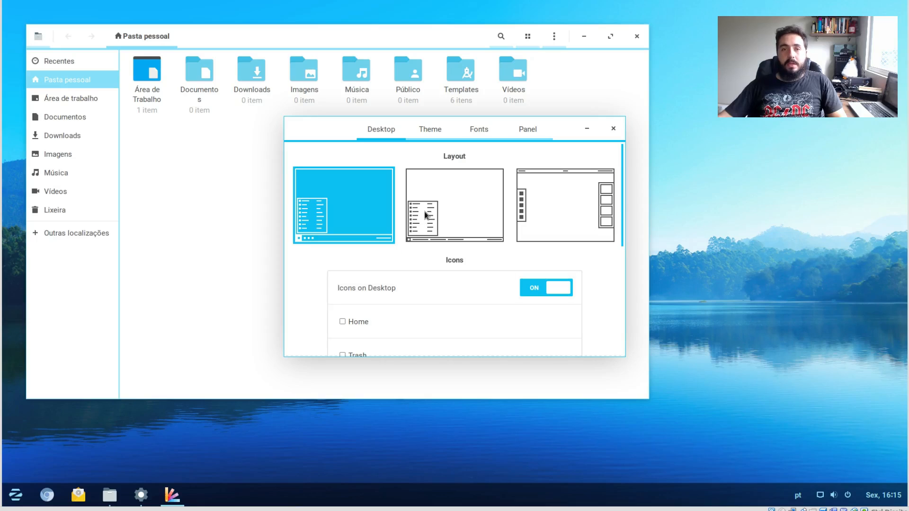
# Open the windows overview and move the Todas configurações window to the second workspace.
pyautogui.press('super')
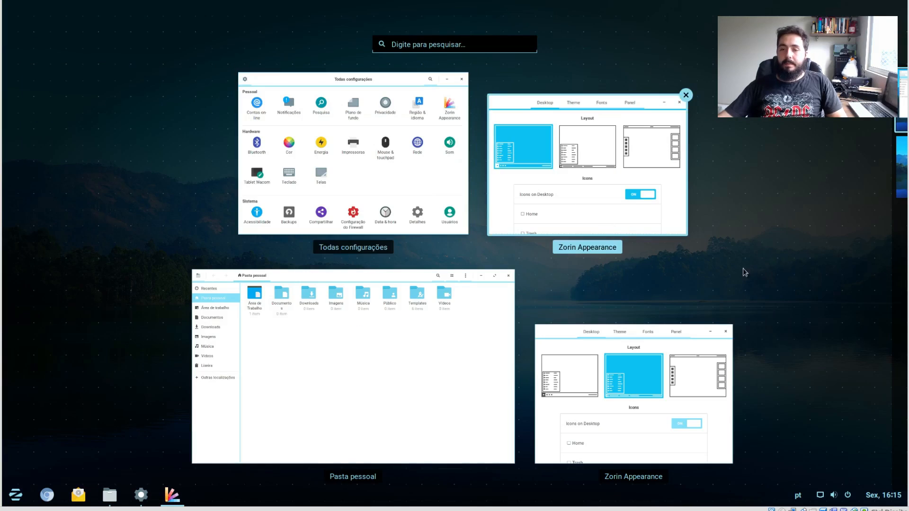
pyautogui.press('Down')
pyautogui.press('Left')
pyautogui.press('Right')
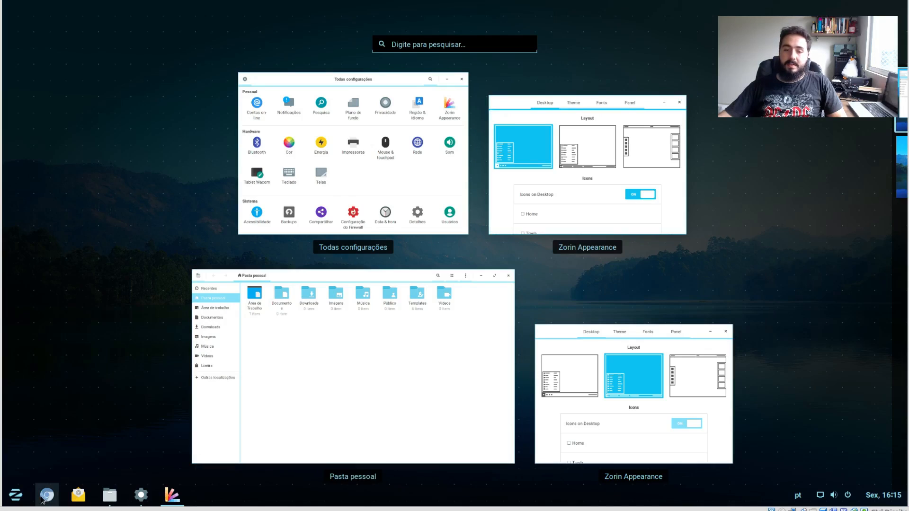
pyautogui.moveTo(907, 230)
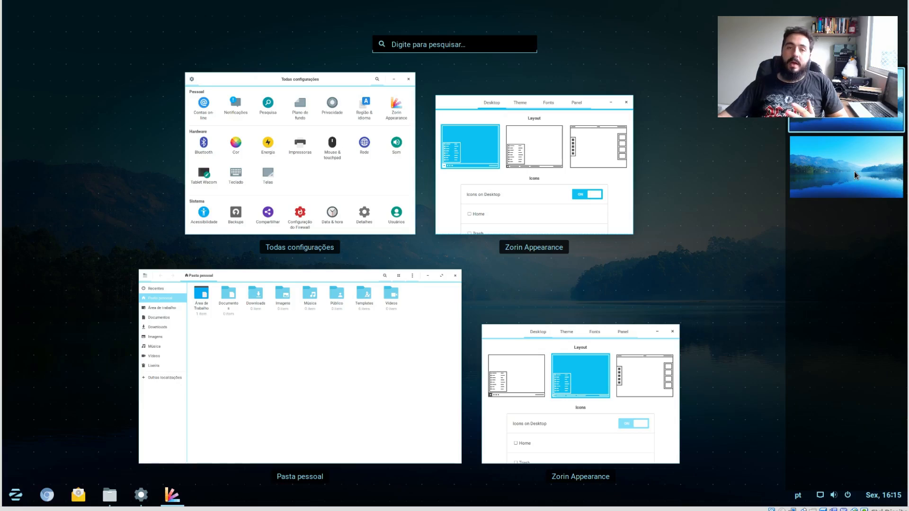
pyautogui.moveTo(506, 193); pyautogui.dragTo(784, 190)
pyautogui.moveTo(354, 190); pyautogui.dragTo(854, 172)
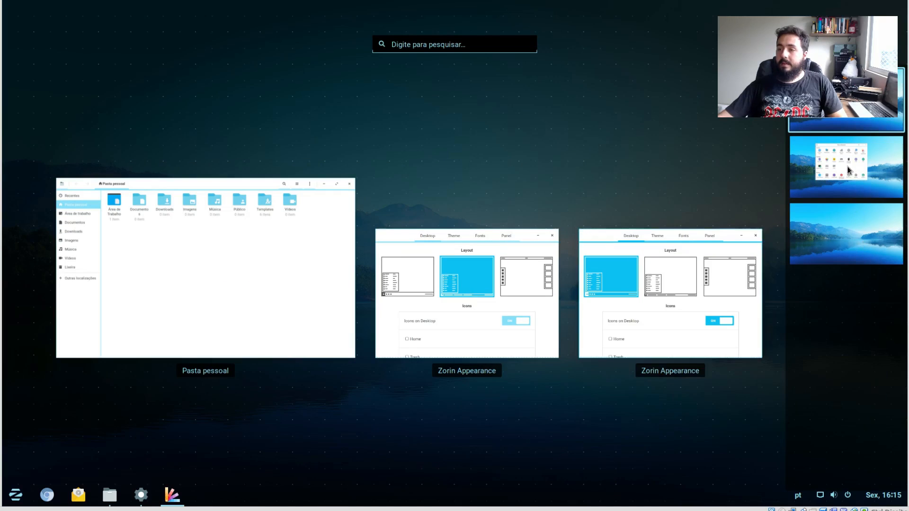
# View the second workspace in the overview, search for "fi" and clear the search text.
pyautogui.click(848, 170)
pyautogui.moveTo(606, 110); pyautogui.dragTo(680, 387)
pyautogui.moveTo(666, 101); pyautogui.dragTo(681, 326)
pyautogui.click(484, 42)
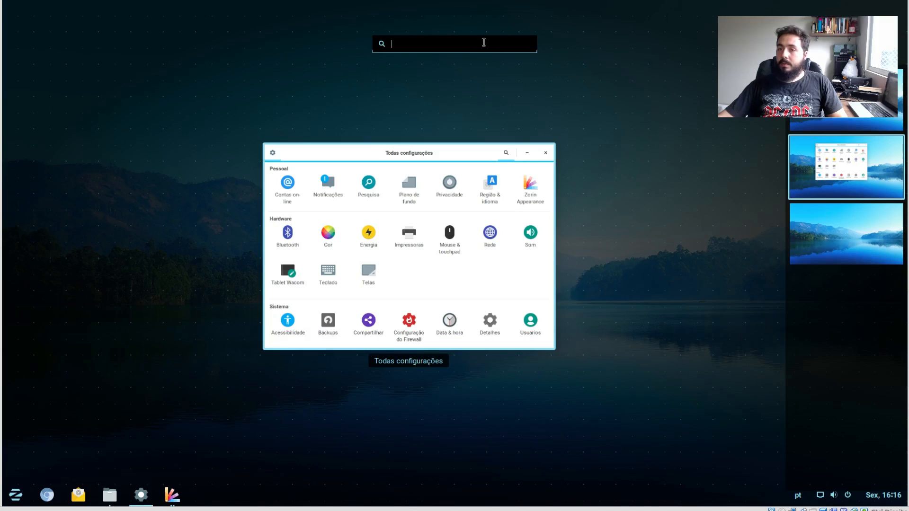
pyautogui.write('fi')
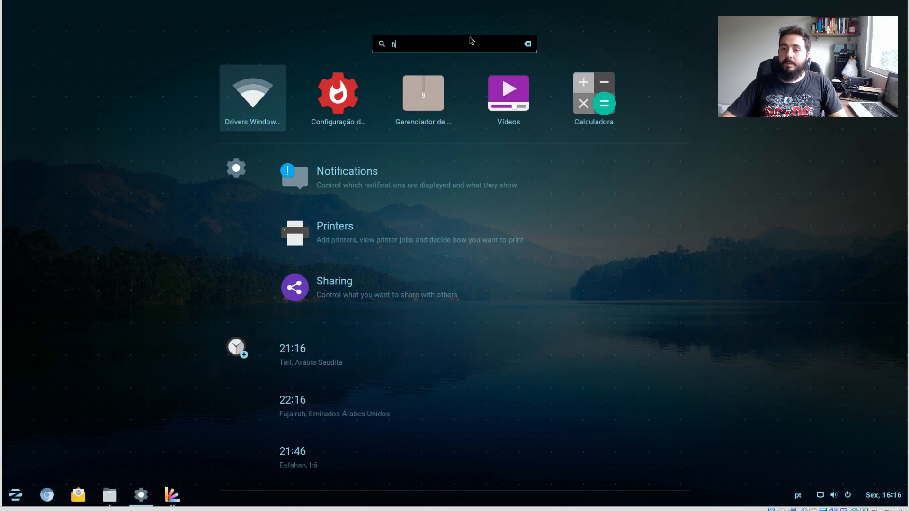
pyautogui.press('BackSpace')
pyautogui.press('BackSpace')
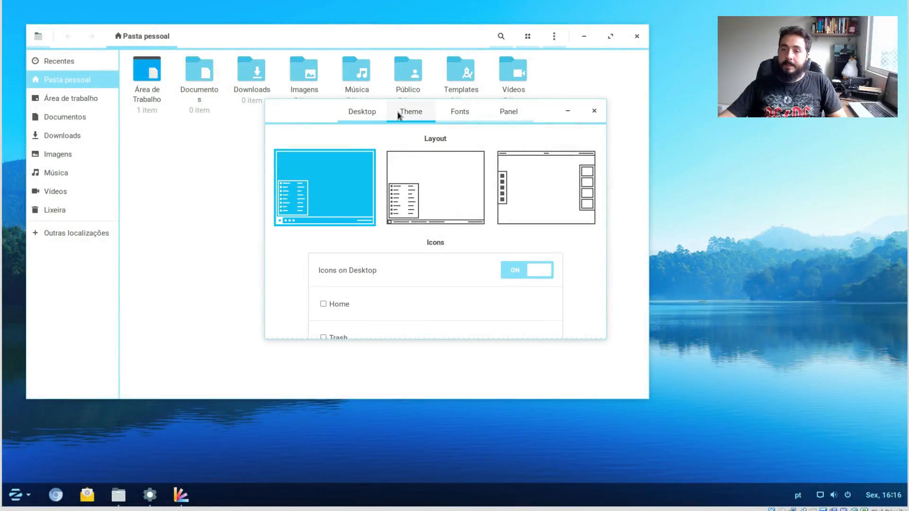
# Open the theme settings in Zorin Appearance and examine the Zorin themes and the Other Themes options.
pyautogui.click(402, 114)
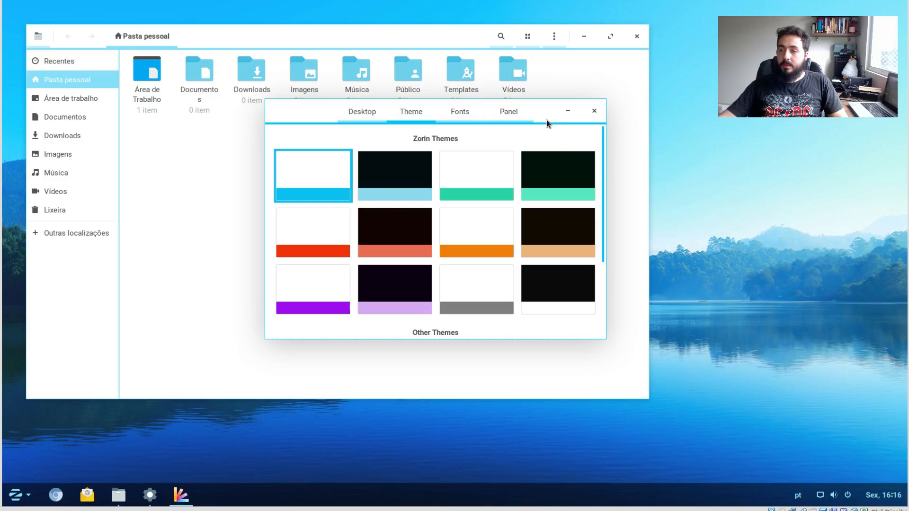
pyautogui.moveTo(550, 115); pyautogui.dragTo(785, 82)
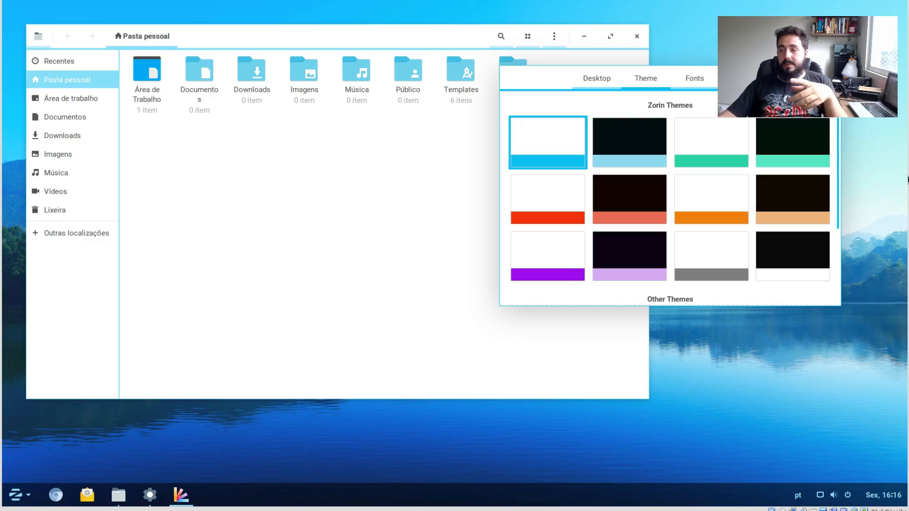
pyautogui.scroll(-5, 833, 187)
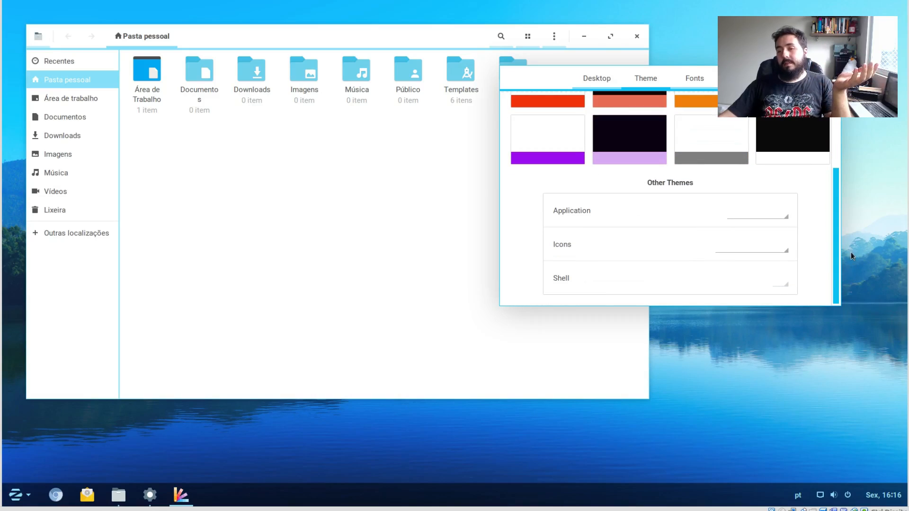
pyautogui.scroll(5, 850, 263)
# Try the dark blue, light green, dark green and light red Zorin themes in turn.
pyautogui.click(639, 141)
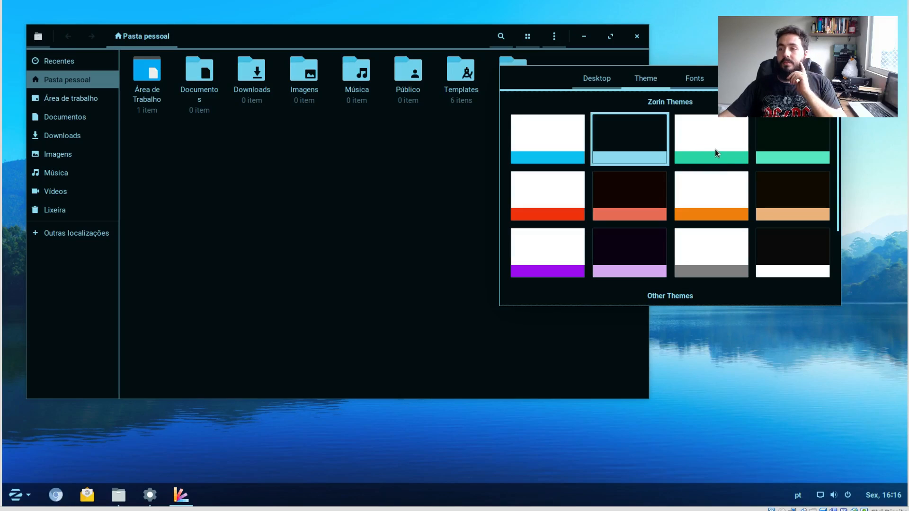
pyautogui.click(714, 151)
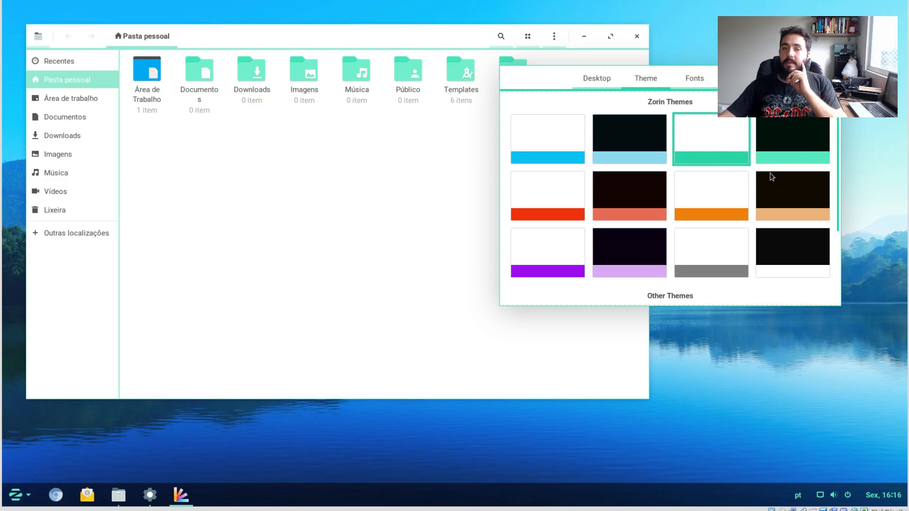
pyautogui.click(776, 136)
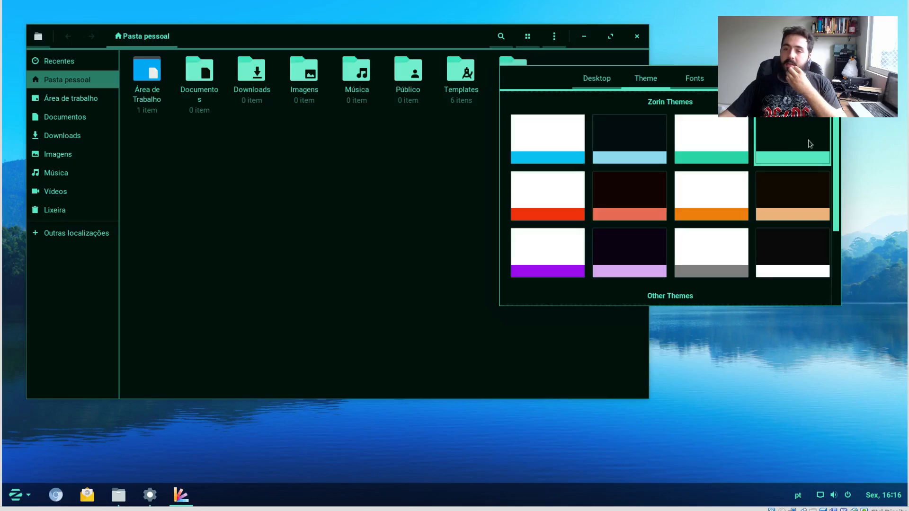
pyautogui.click(530, 206)
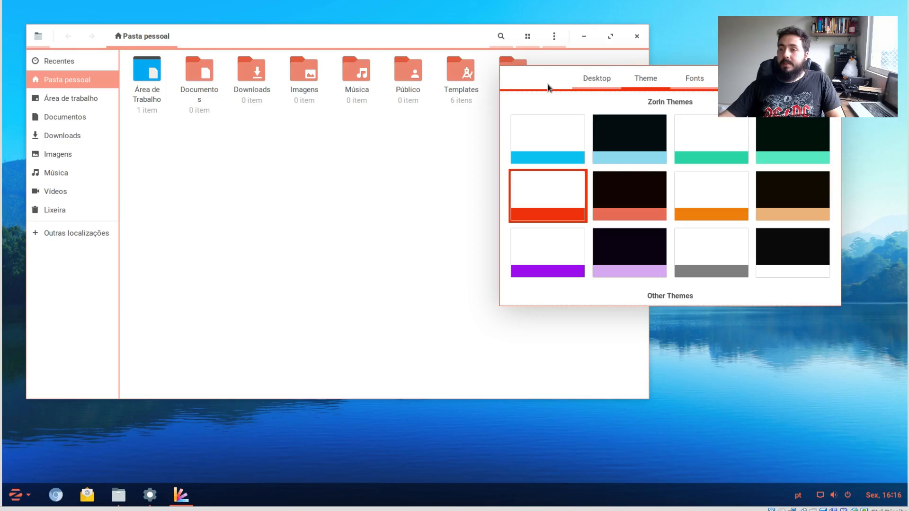
# Move the Zorin Appearance window off the folder icons and try the dark red, dark orange and light purple themes.
pyautogui.moveTo(548, 88); pyautogui.dragTo(615, 157)
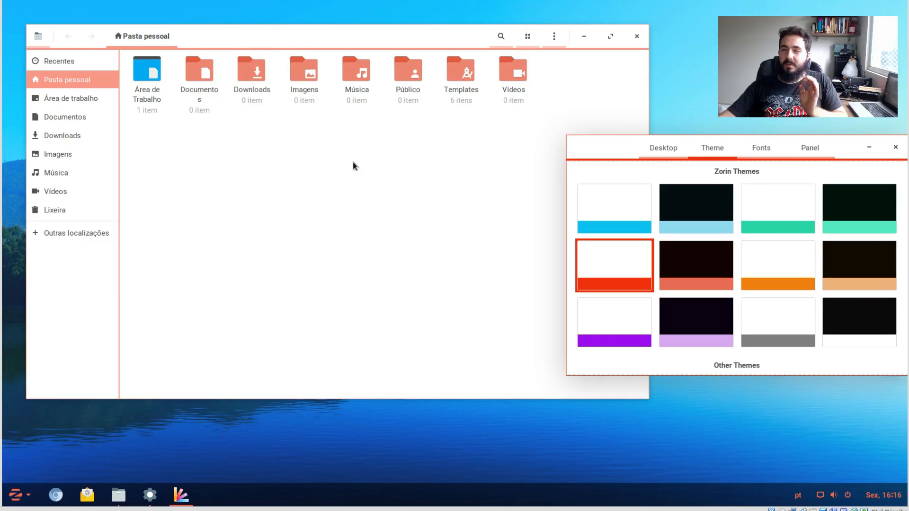
pyautogui.click(722, 281)
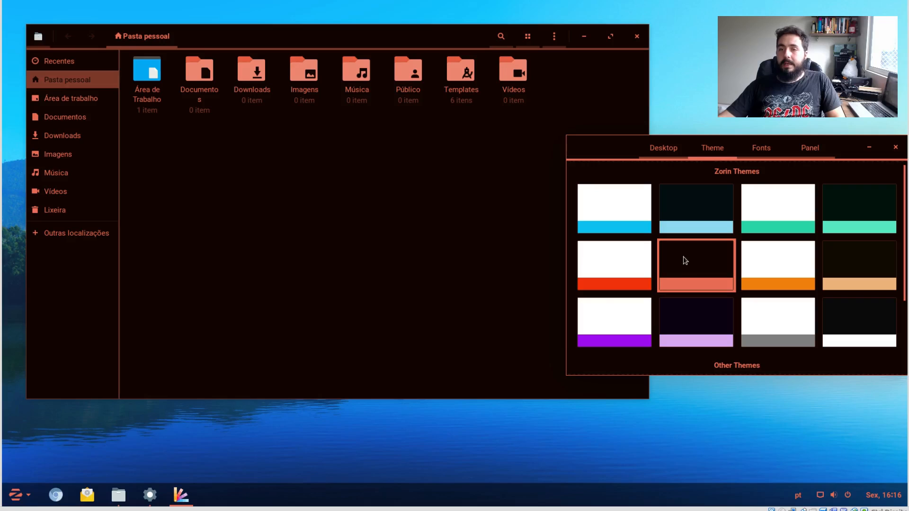
pyautogui.click(841, 293)
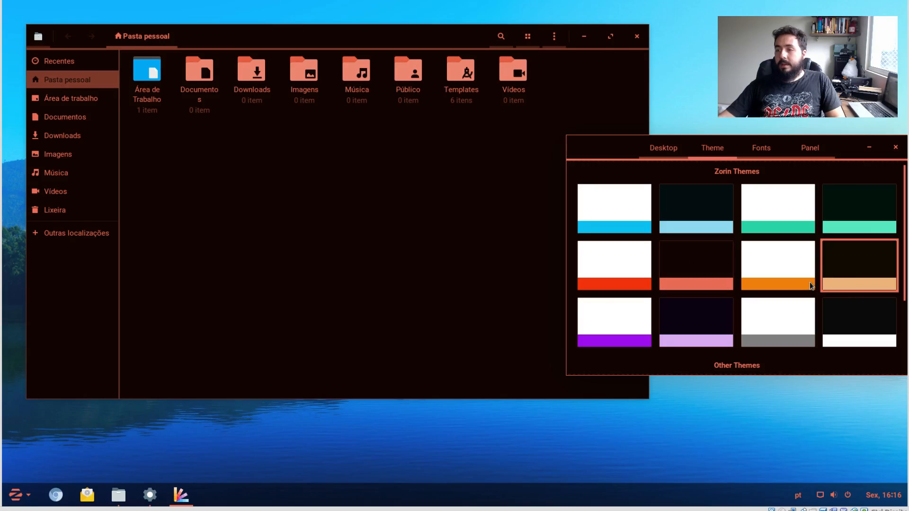
pyautogui.click(800, 283)
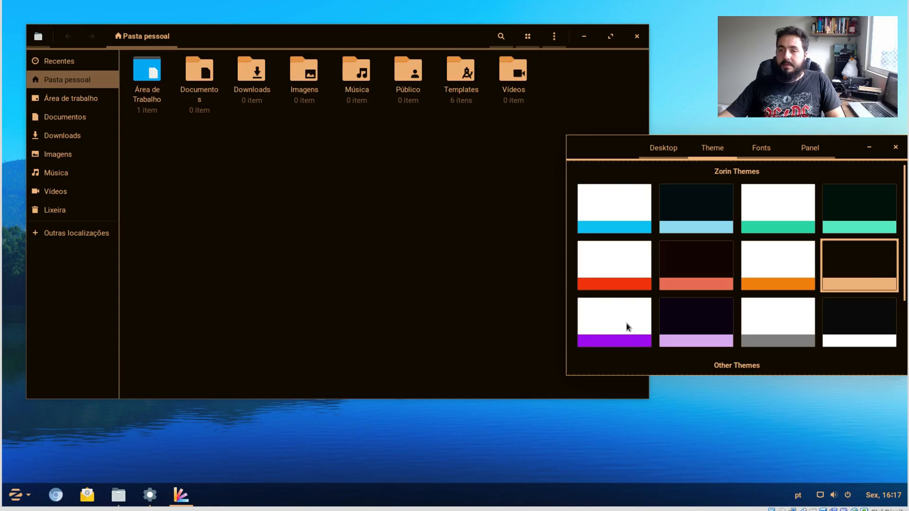
pyautogui.click(626, 325)
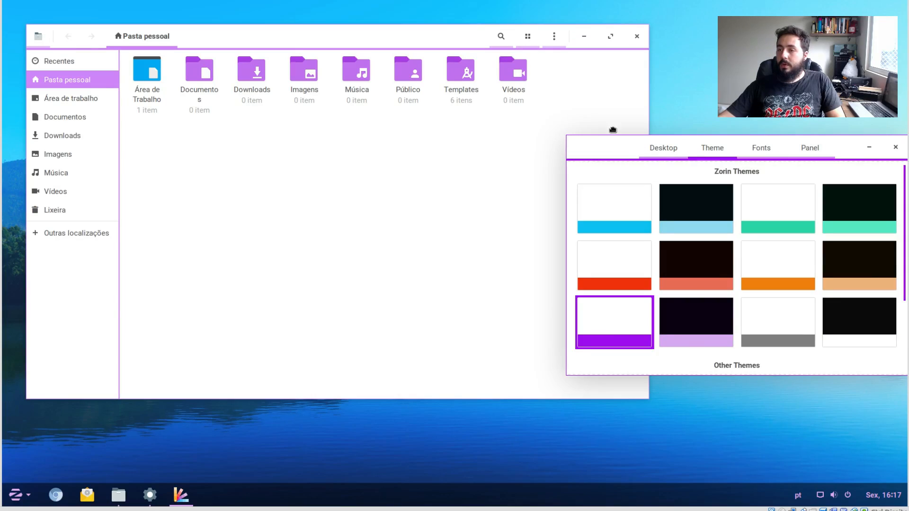
# Try the light grey and black Zorin themes, and return to the light theme with the blue accent.
pyautogui.moveTo(618, 152); pyautogui.dragTo(601, 114)
pyautogui.click(757, 270)
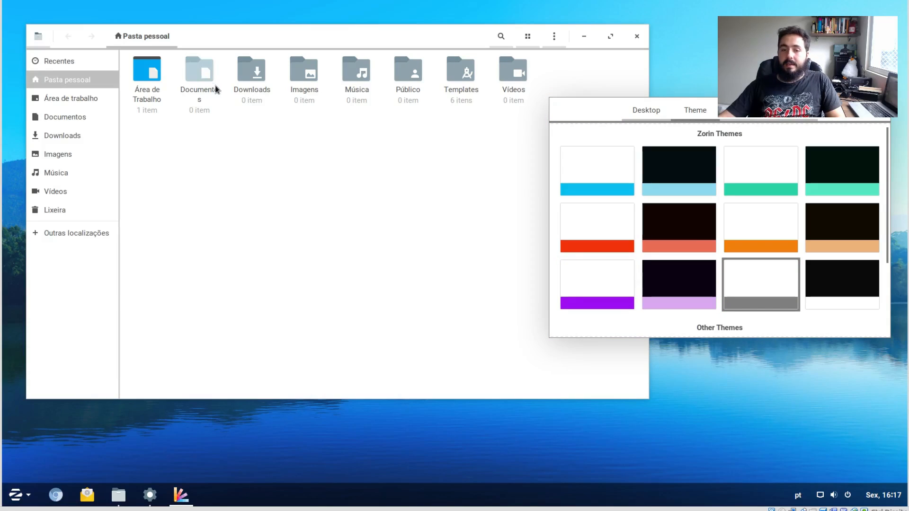
pyautogui.click(870, 287)
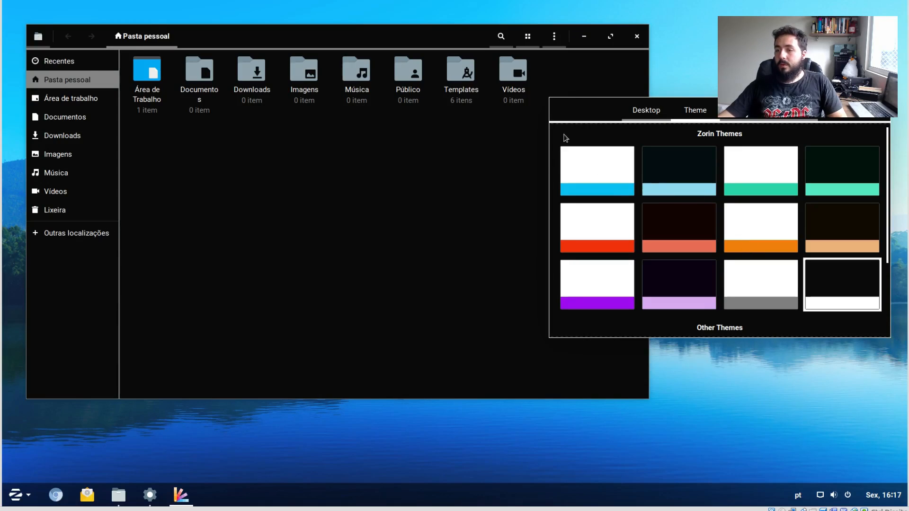
pyautogui.click(613, 169)
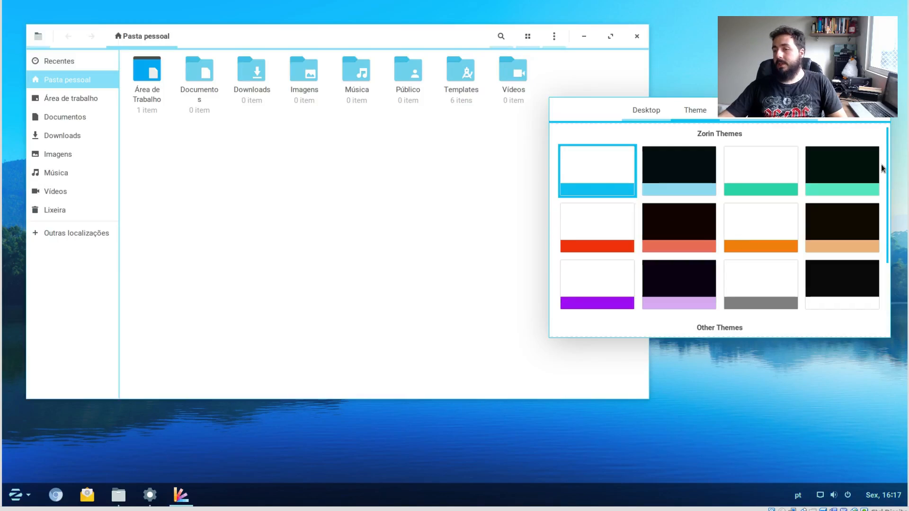
# Set the application theme to Adwaita under Other Themes and bring the file manager forward to view it.
pyautogui.scroll(-3, 883, 171)
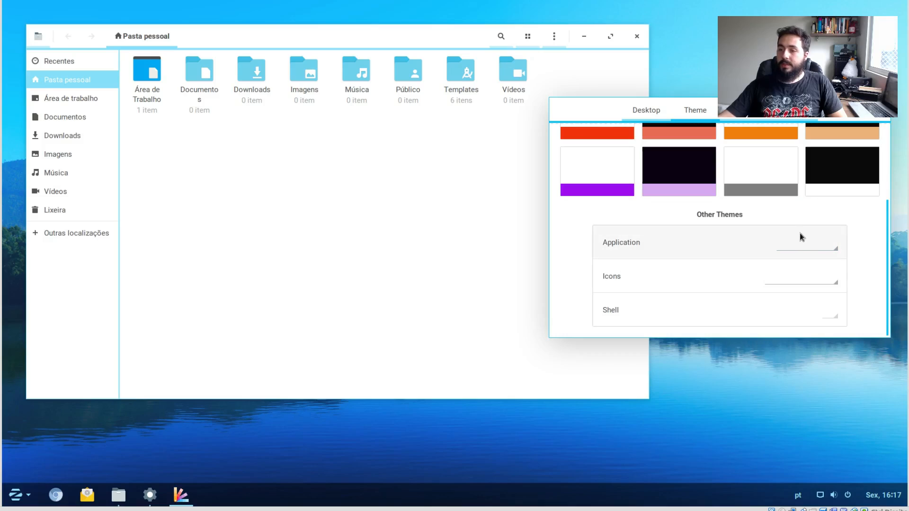
pyautogui.click(806, 251)
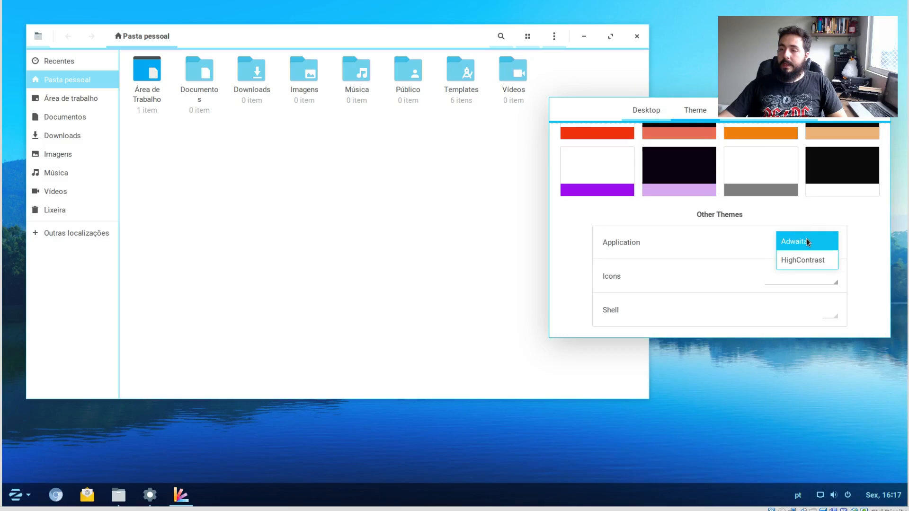
pyautogui.click(806, 241)
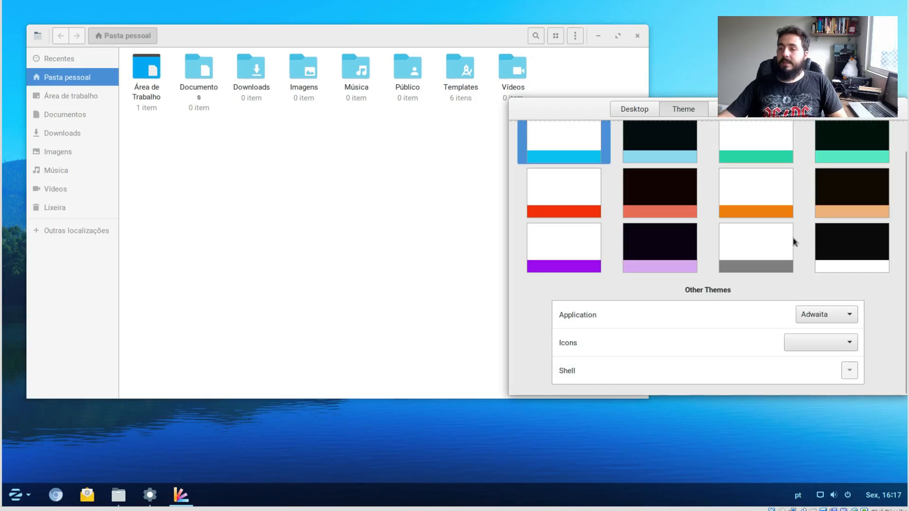
pyautogui.click(219, 36)
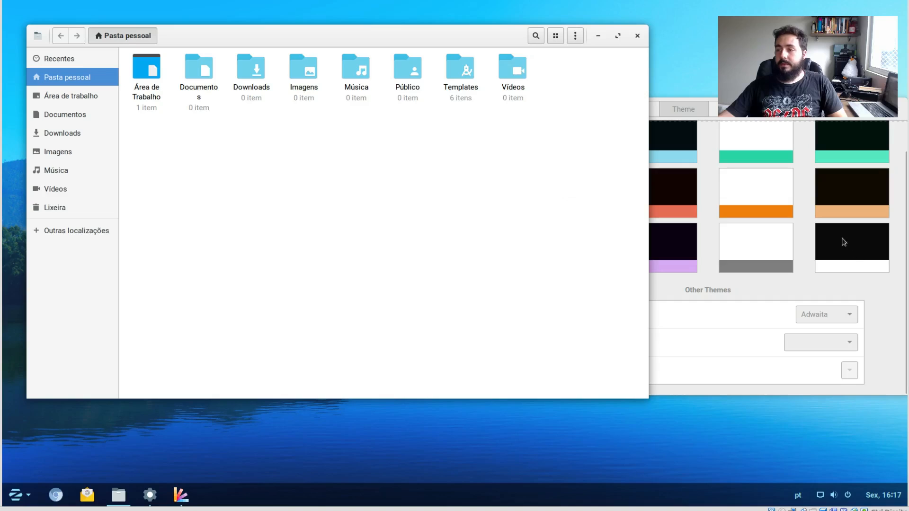
# Set the icon theme to Adwaita and bring the file manager forward to view its new icons.
pyautogui.click(754, 324)
pyautogui.click(807, 347)
pyautogui.click(806, 347)
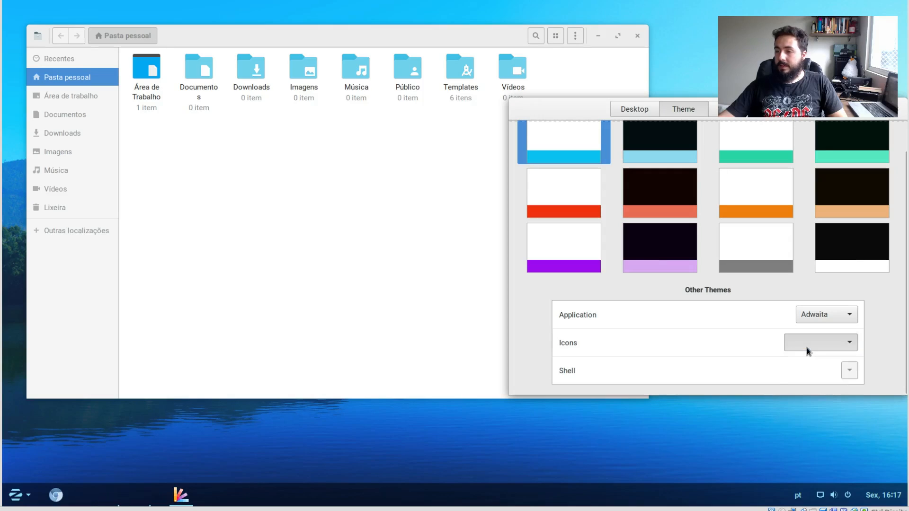
pyautogui.click(221, 177)
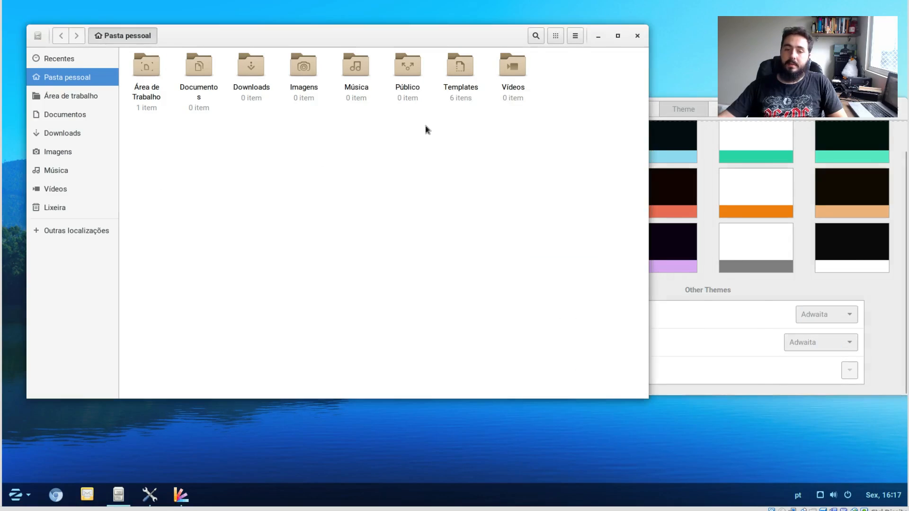
# Check the other application themes, try the dark blue Zorin theme and apply the light theme with the blue accent.
pyautogui.click(753, 317)
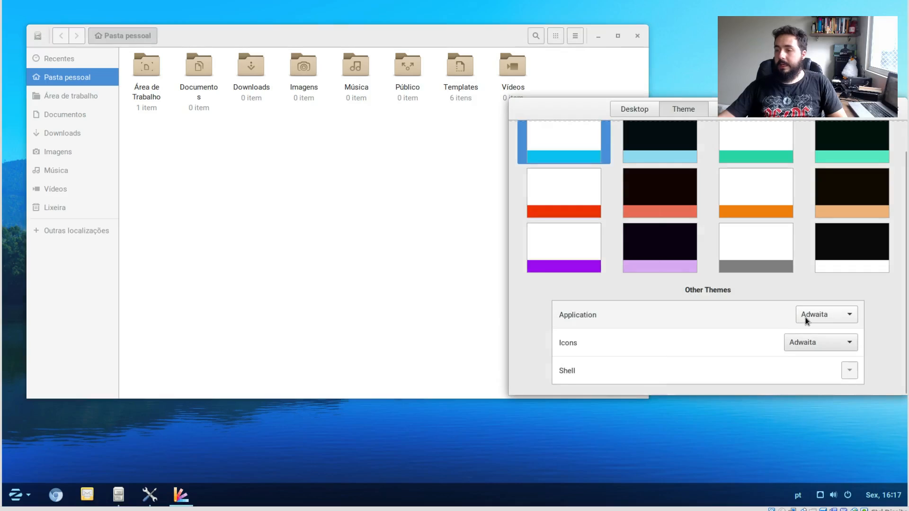
pyautogui.click(805, 317)
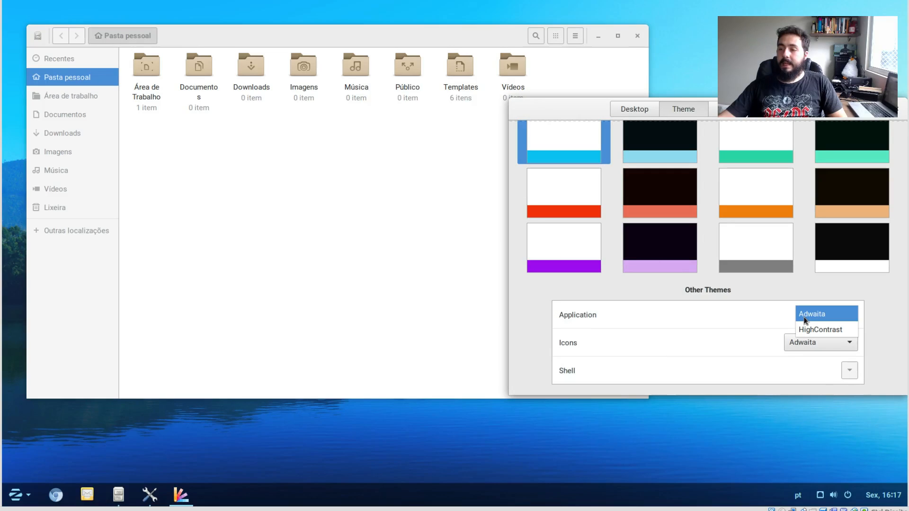
pyautogui.click(803, 317)
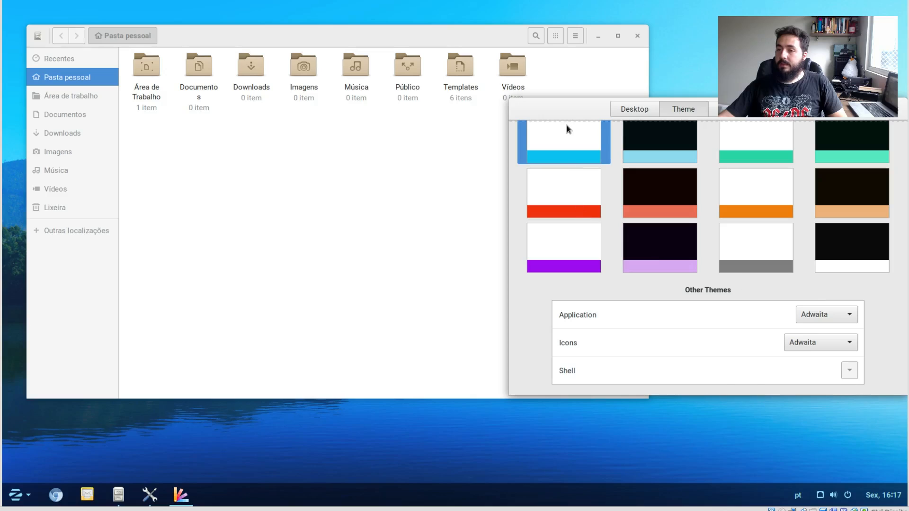
pyautogui.click(632, 146)
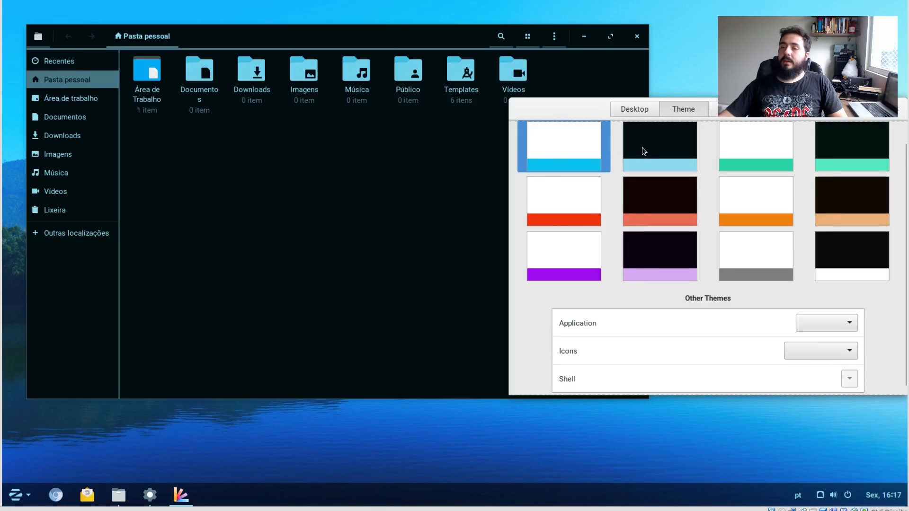
pyautogui.click(600, 163)
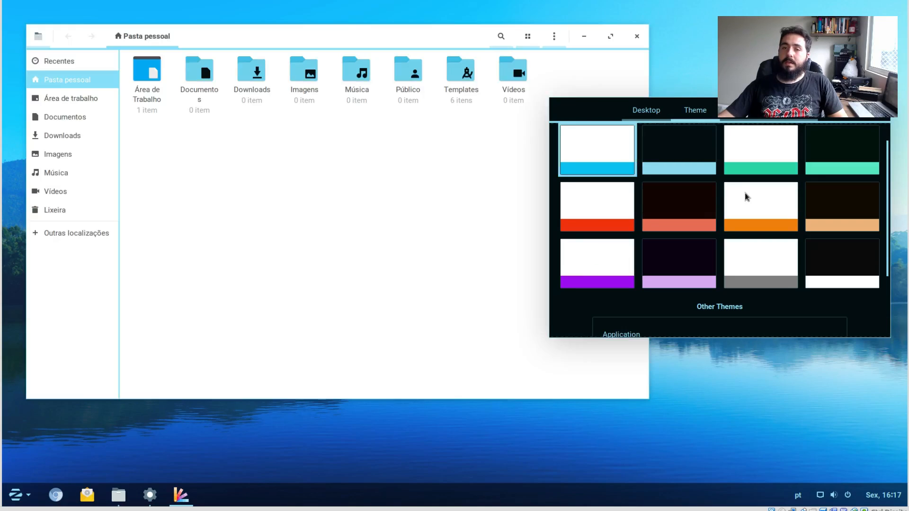
# View the font settings, try the panel position Top in the panel settings and set it back to Bottom.
pyautogui.scroll(-5, 776, 187)
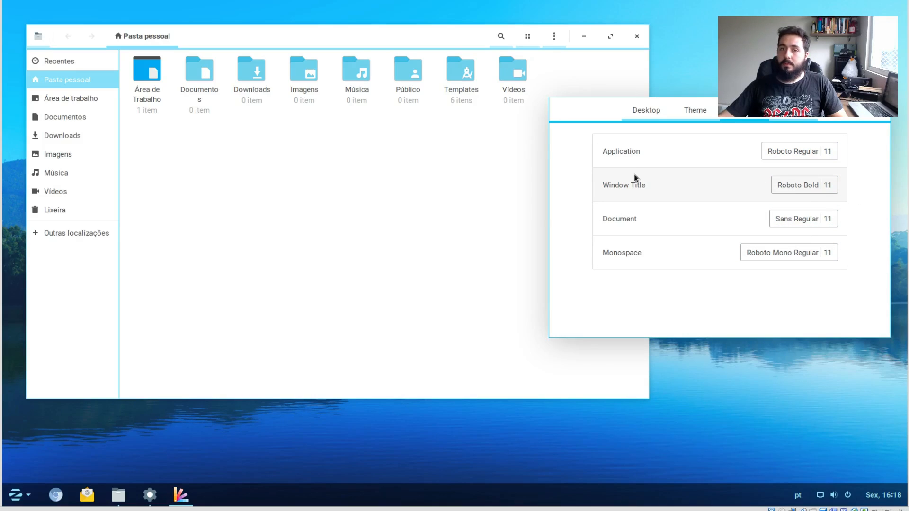
pyautogui.click(793, 110)
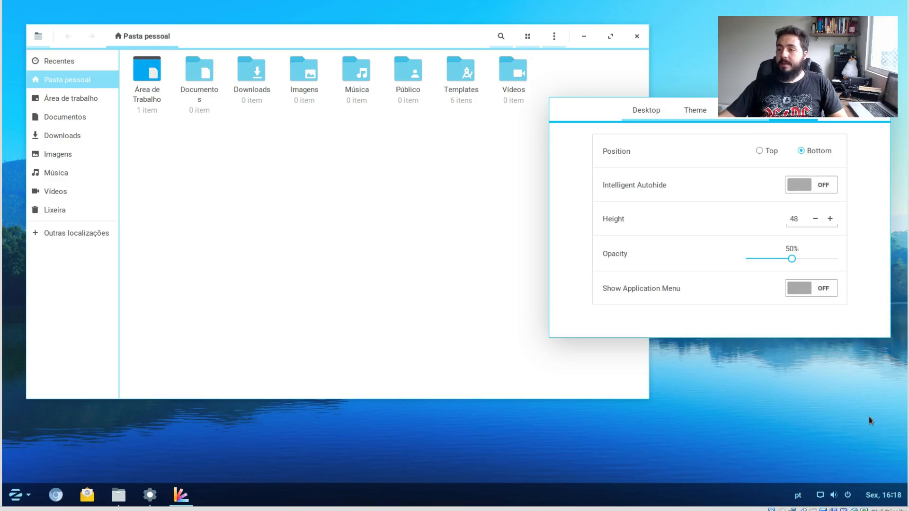
pyautogui.click(759, 150)
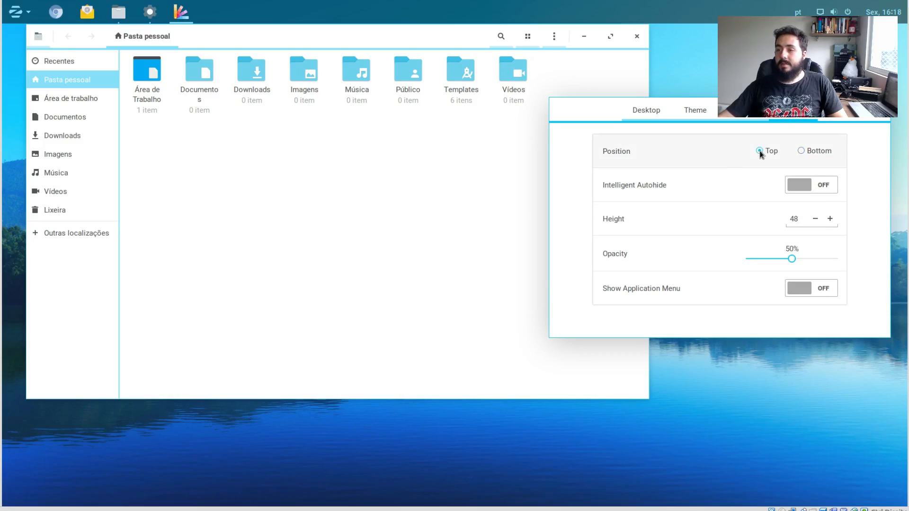
pyautogui.click(801, 150)
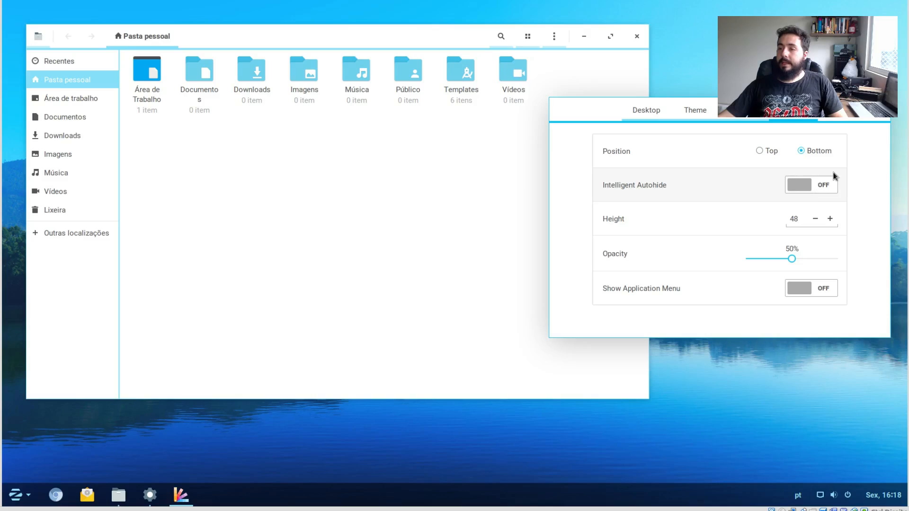
# Try Intelligent Autohide for the panel, moving the Zorin Appearance window aside, and switch the option off again.
pyautogui.click(824, 186)
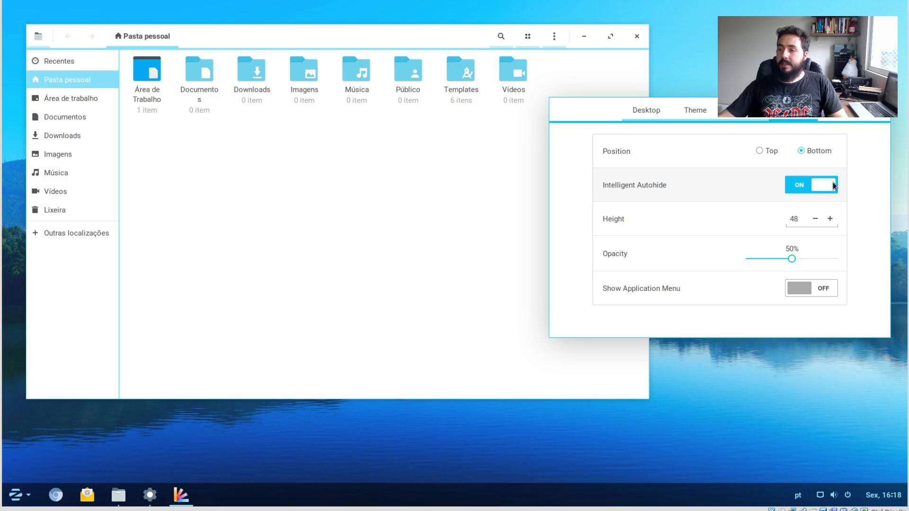
pyautogui.click(281, 446)
pyautogui.moveTo(578, 119); pyautogui.dragTo(492, 109)
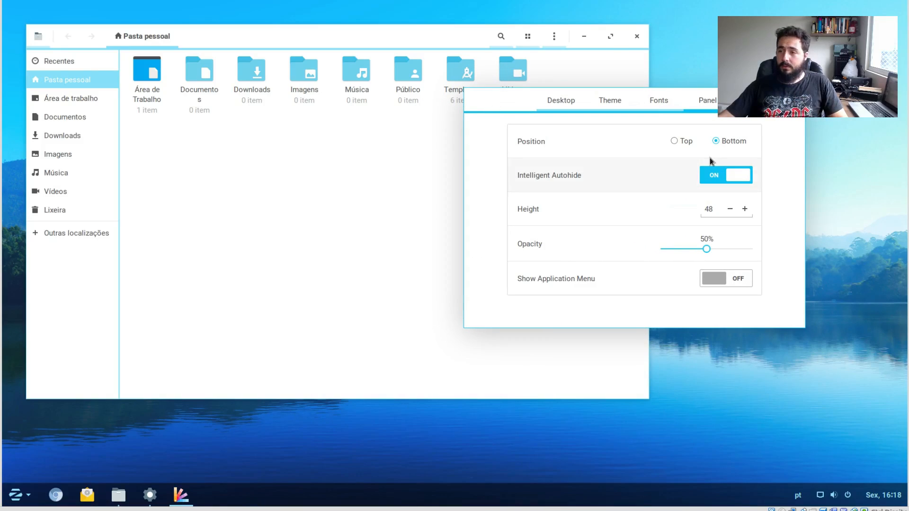
pyautogui.click(730, 177)
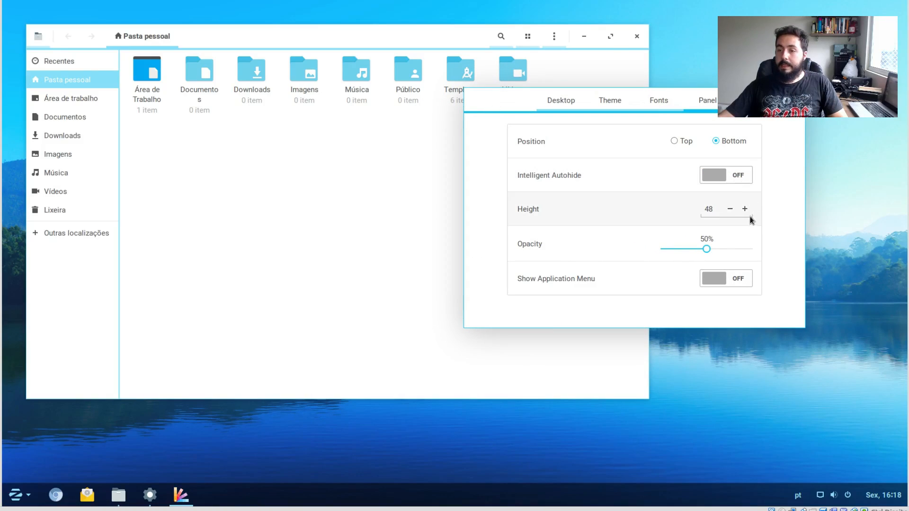
# Set the panel opacity to 62% and raise the panel height to 73.
pyautogui.moveTo(709, 254)
pyautogui.mouseDown()
pyautogui.moveTo(692, 251)
pyautogui.moveTo(786, 231)
pyautogui.moveTo(677, 248)
pyautogui.moveTo(718, 244)
pyautogui.mouseUp()
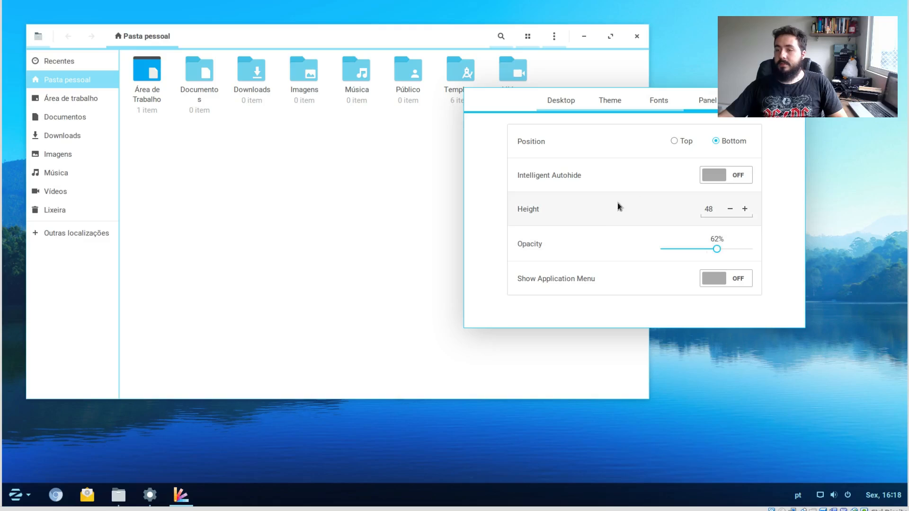
pyautogui.click(744, 209)
pyautogui.click(744, 210)
pyautogui.click(745, 210)
pyautogui.click(744, 209)
pyautogui.click(744, 209)
pyautogui.click(745, 210)
pyautogui.click(744, 209)
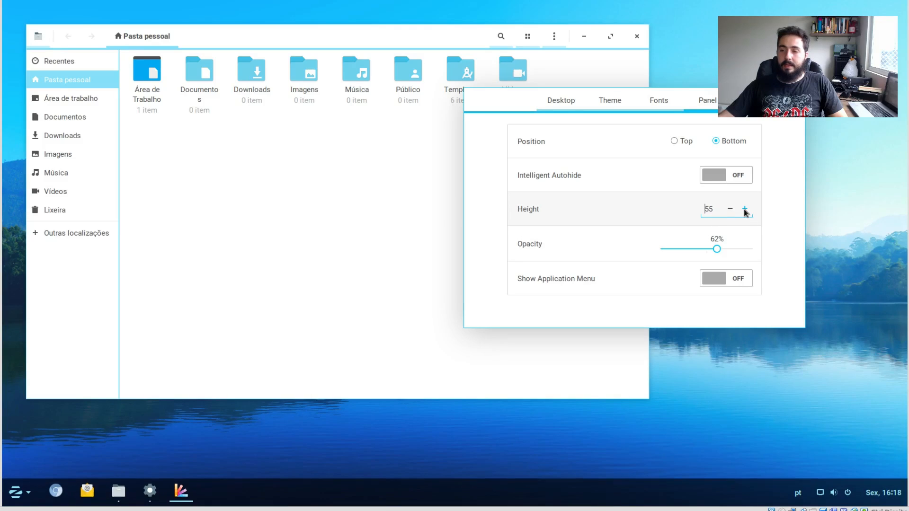
pyautogui.click(745, 209)
pyautogui.click(744, 209)
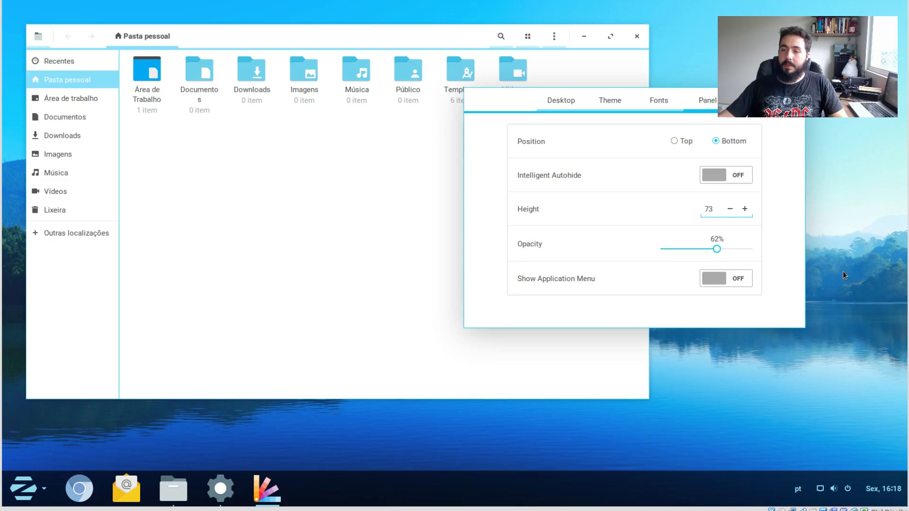
# Reduce the panel height to 42.
pyautogui.click(730, 209)
pyautogui.click(730, 209)
pyautogui.click(729, 209)
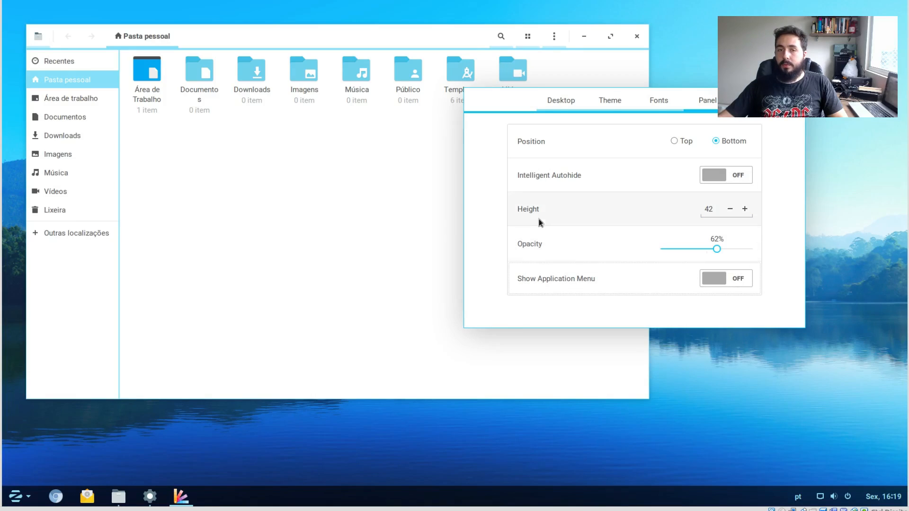
# Bring the file manager forward and view the options offered for its launcher in the panel.
pyautogui.click(315, 46)
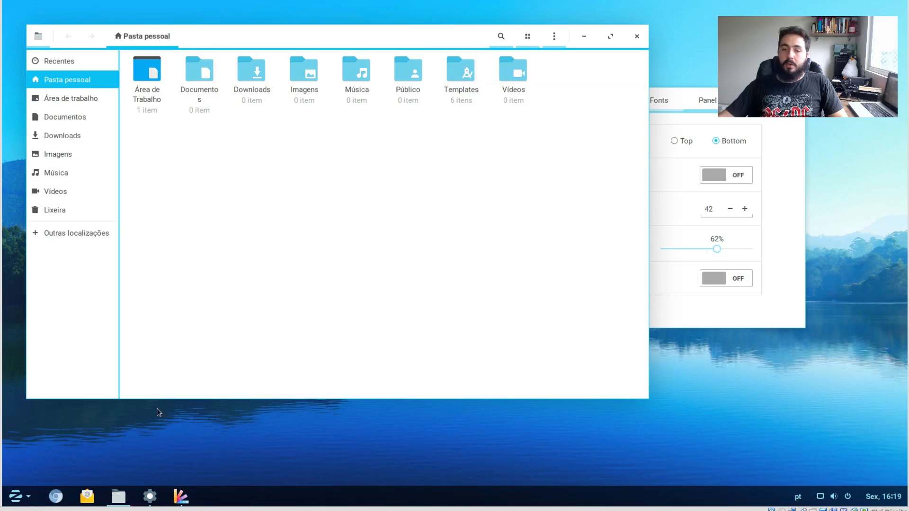
pyautogui.rightClick(121, 497)
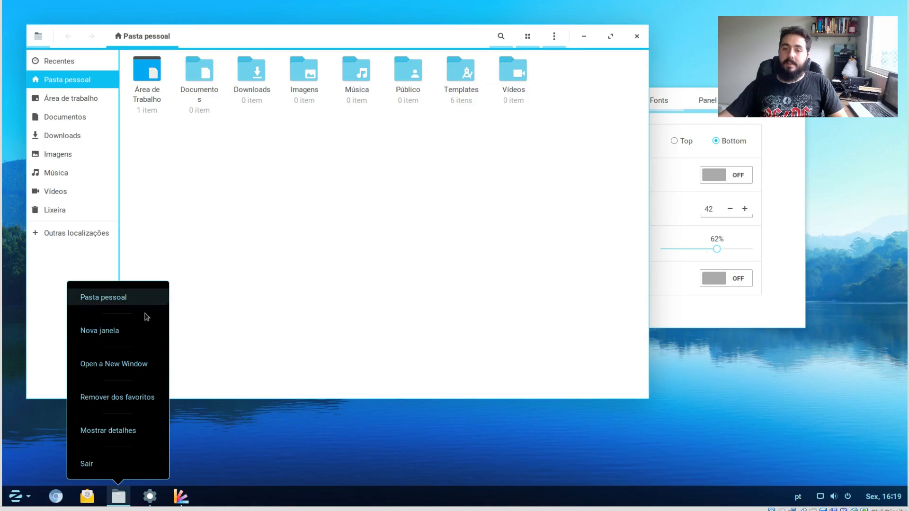
pyautogui.click(182, 142)
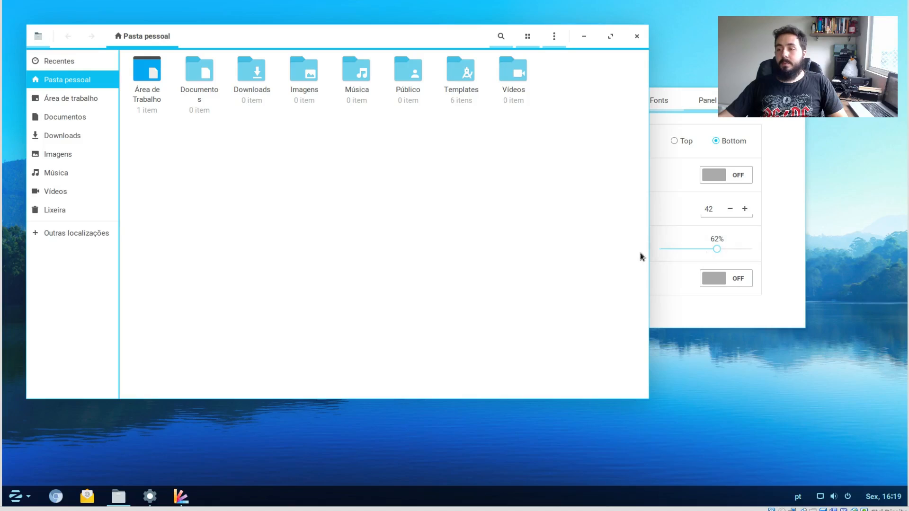
# Open the file manager's preferences, review the Comportamento and Exibir settings and close them.
pyautogui.click(43, 37)
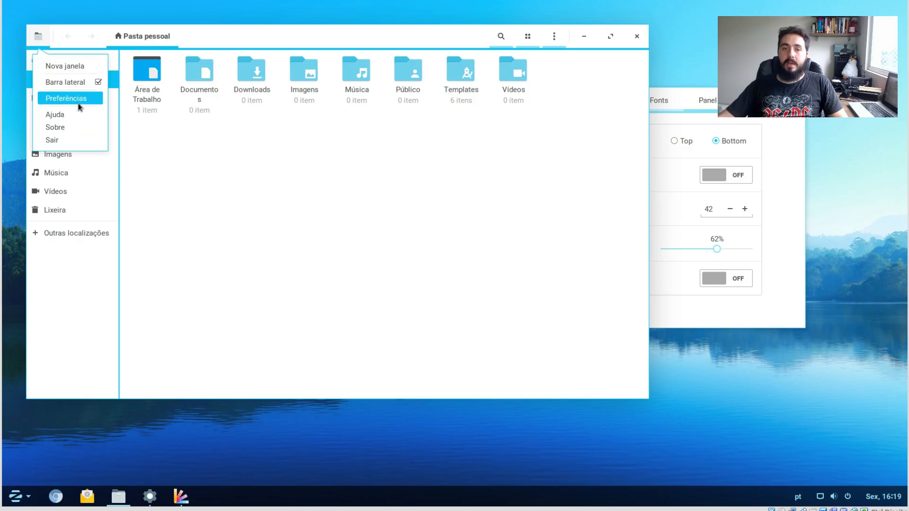
pyautogui.click(71, 99)
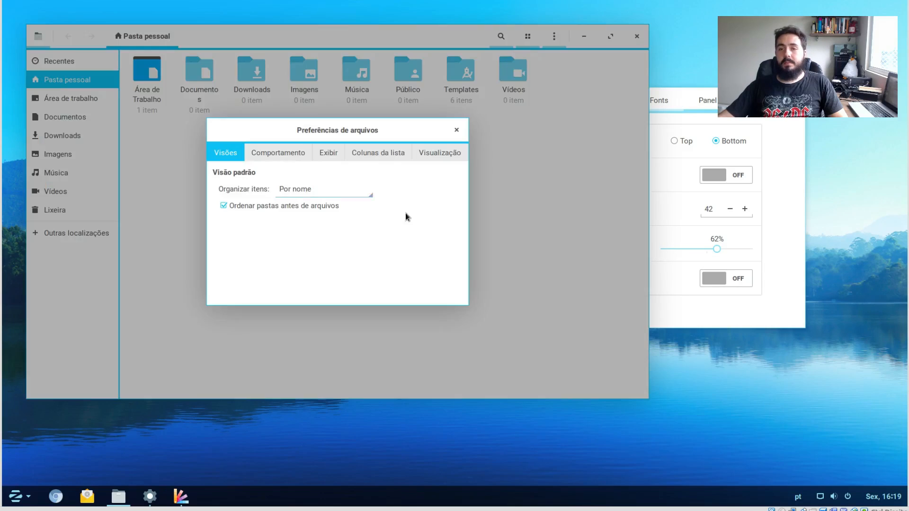
pyautogui.click(291, 151)
pyautogui.click(322, 152)
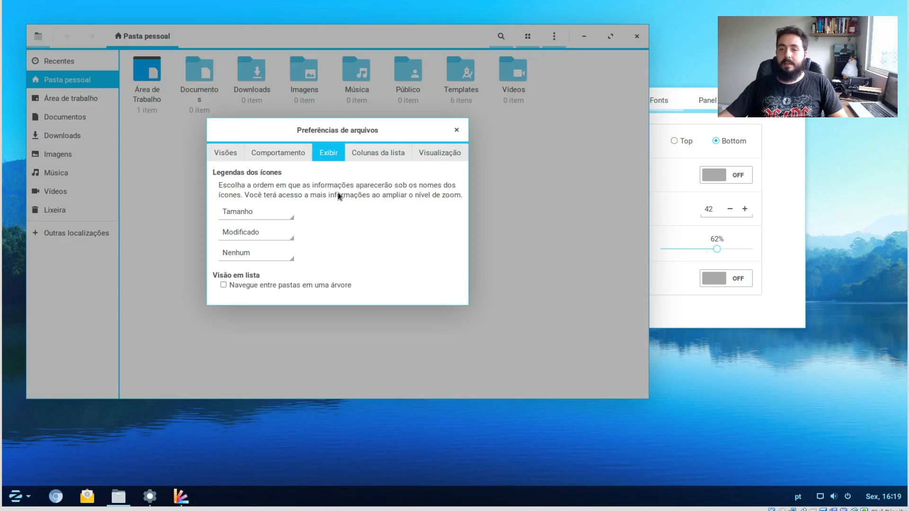
pyautogui.click(456, 130)
# Return to Zorin Appearance and switch on Show Application Menu for the panel.
pyautogui.click(768, 247)
pyautogui.click(738, 278)
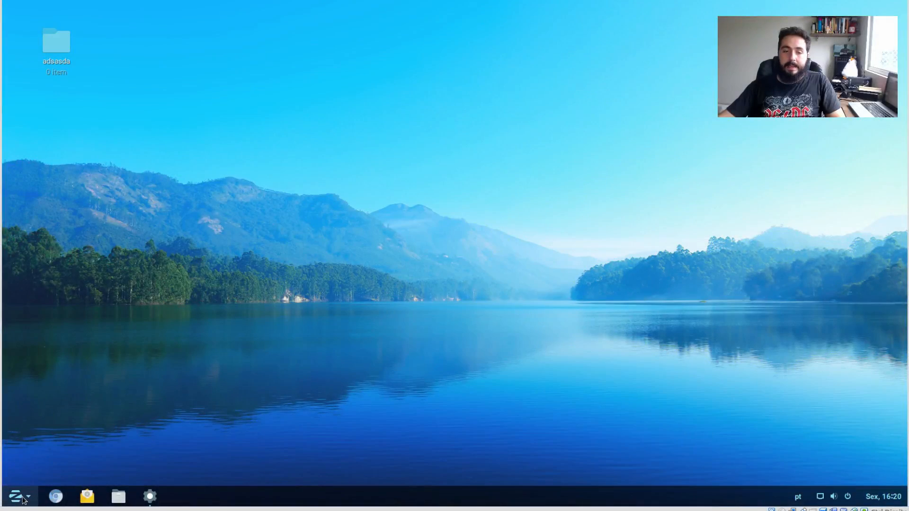
# Open the activities overview from the Zorin menu to view the workspaces and return to the desktop.
pyautogui.click(19, 497)
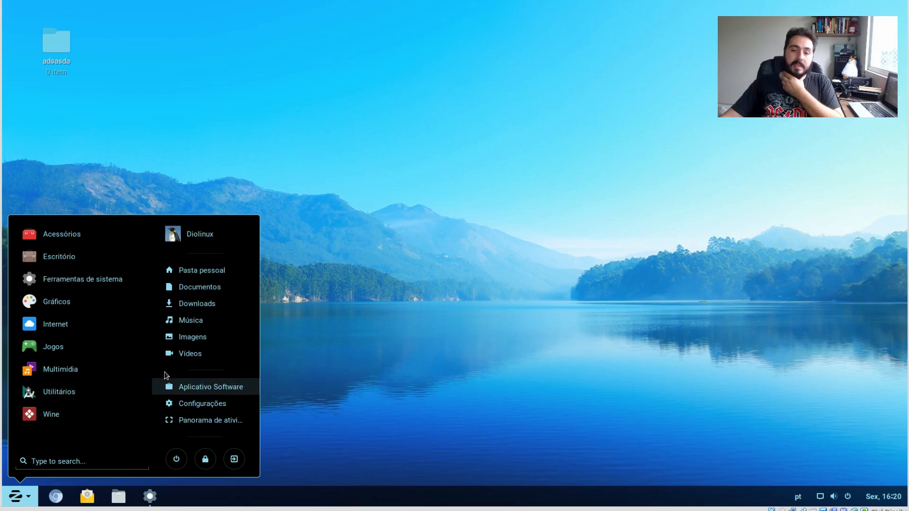
pyautogui.click(194, 425)
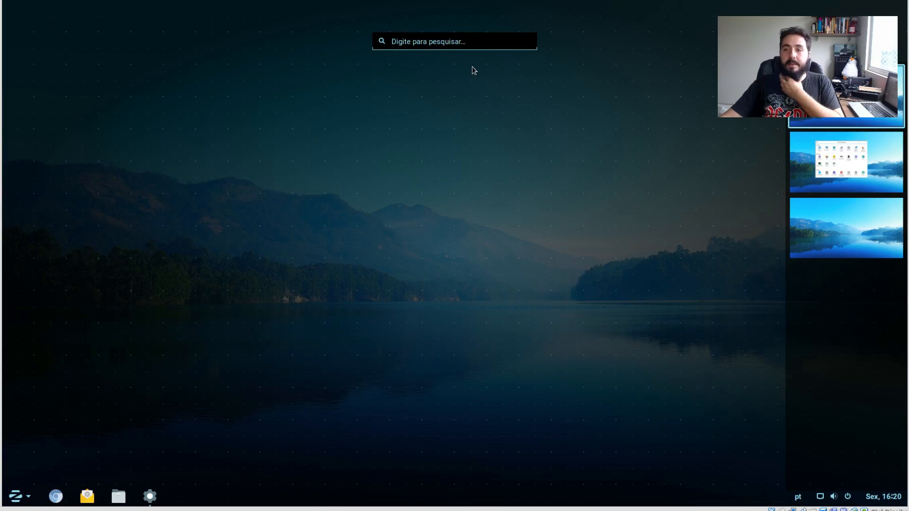
pyautogui.click(474, 205)
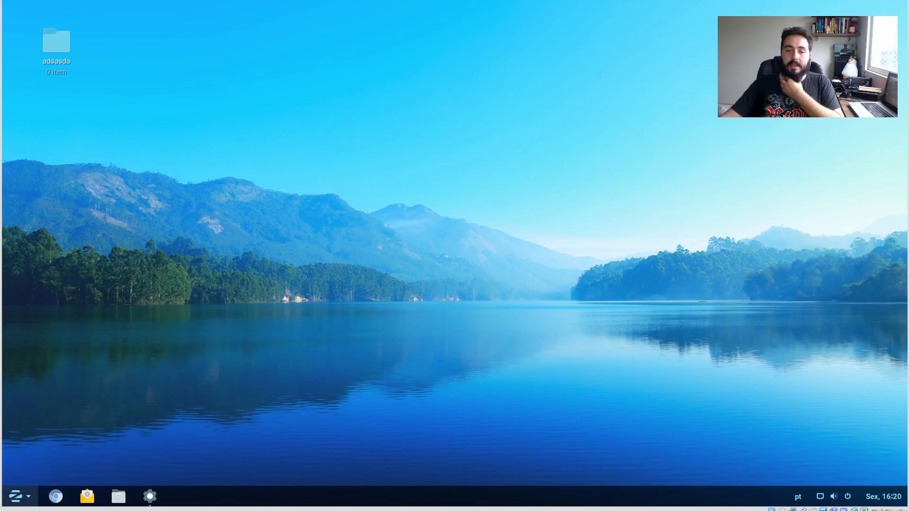
# Move the settings window from the second workspace to the first in the activities overview and close it.
pyautogui.click(16, 496)
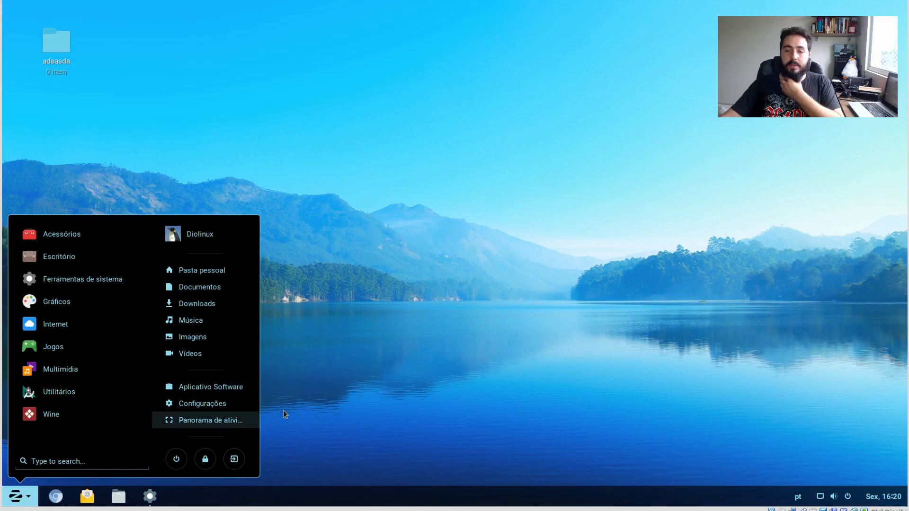
pyautogui.click(195, 425)
pyautogui.moveTo(852, 175); pyautogui.dragTo(816, 119)
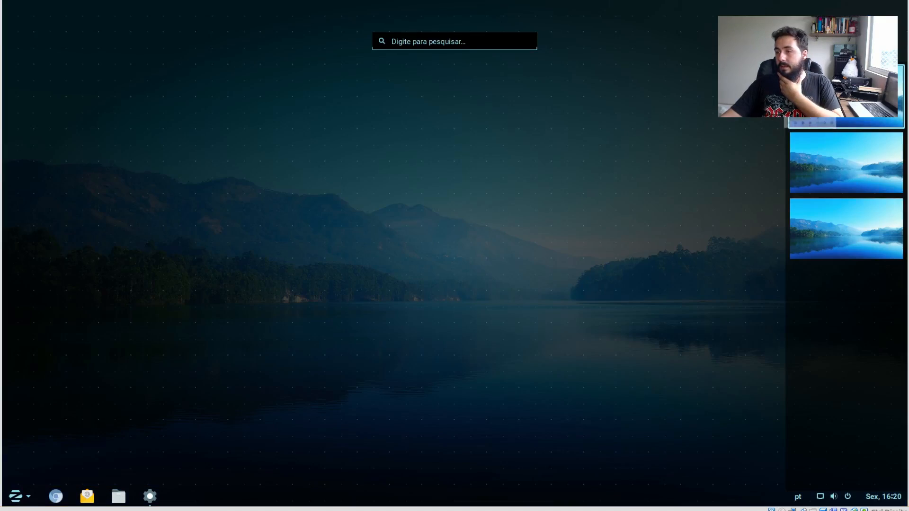
pyautogui.click(530, 224)
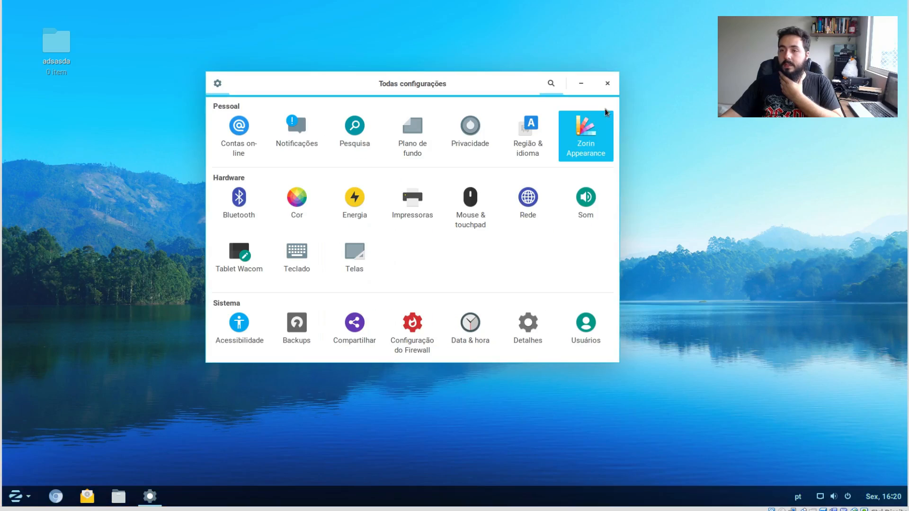
pyautogui.click(607, 86)
# View the Zorin menu and the system menu with the volume, network and user controls, and dismiss both.
pyautogui.click(23, 497)
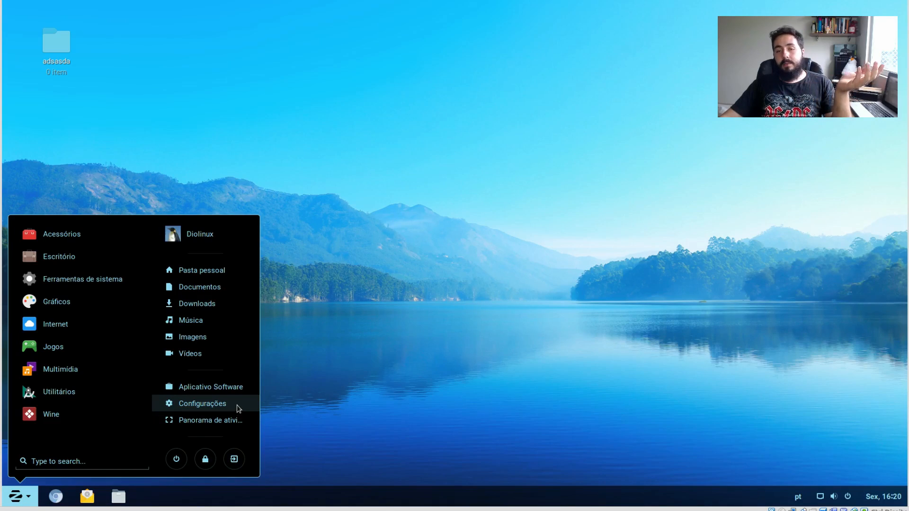
pyautogui.click(874, 497)
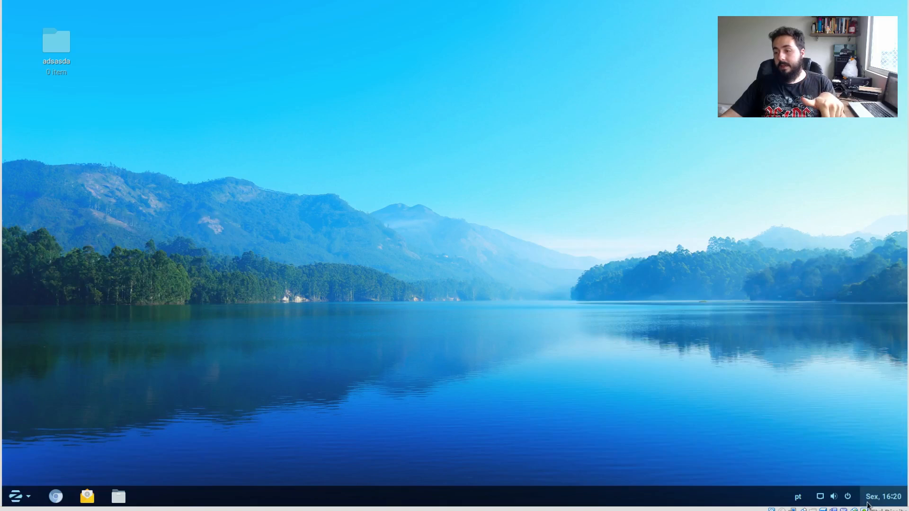
pyautogui.click(836, 502)
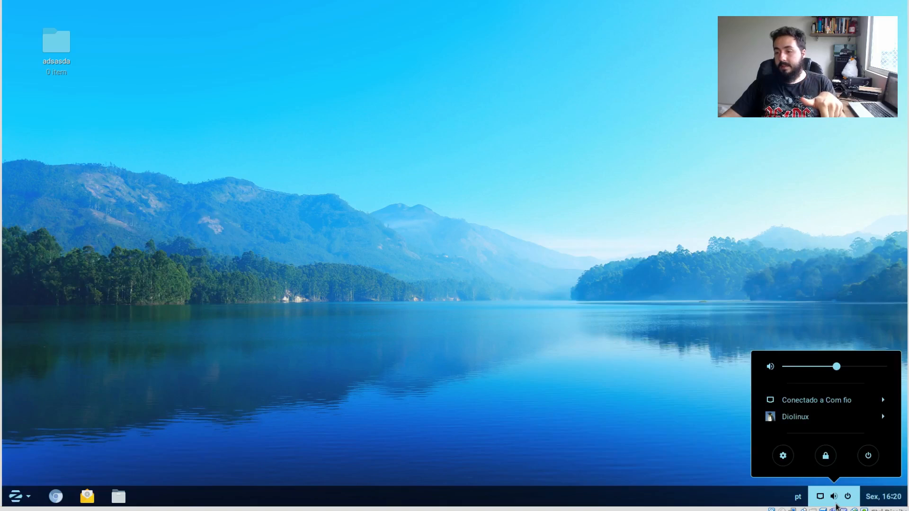
pyautogui.click(157, 332)
# Open the Música folder from the Zorin menu and close its window.
pyautogui.click(32, 494)
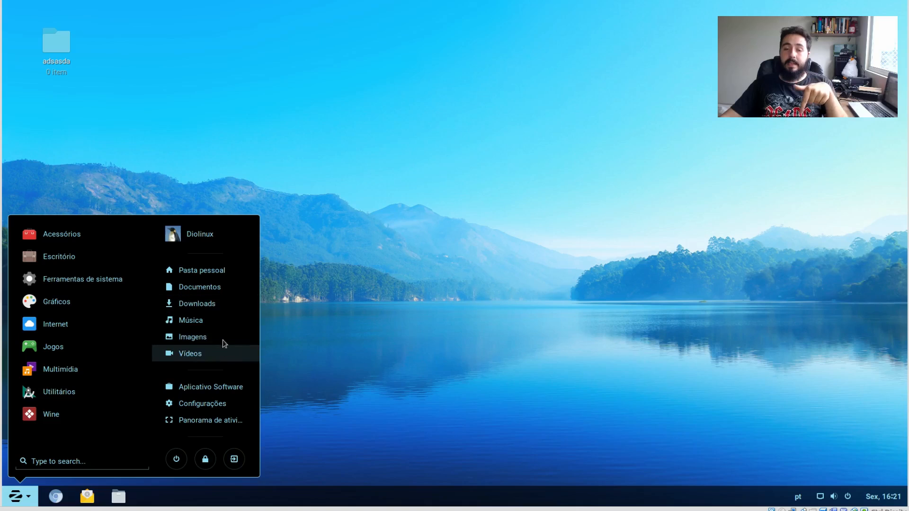
pyautogui.click(222, 313)
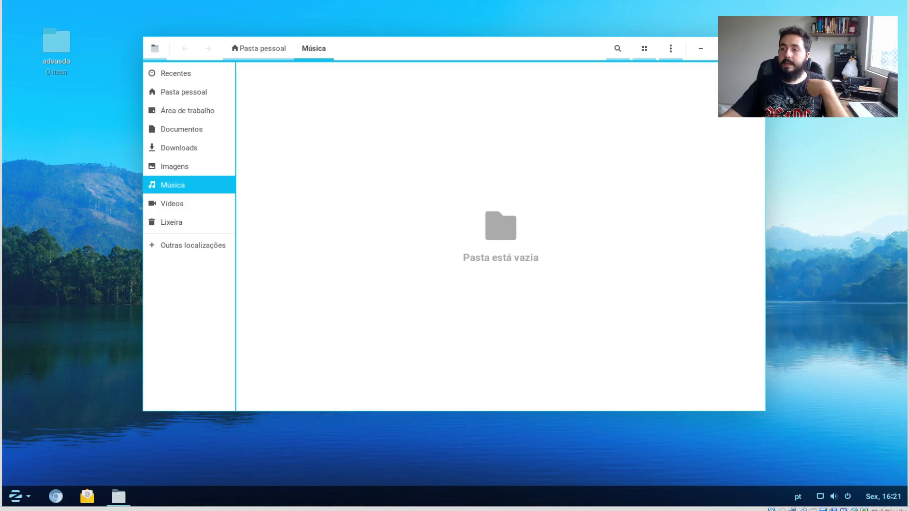
pyautogui.click(751, 48)
# Browse the Acessórios category in the Zorin menu and open the Arquivos file manager from it.
pyautogui.click(14, 498)
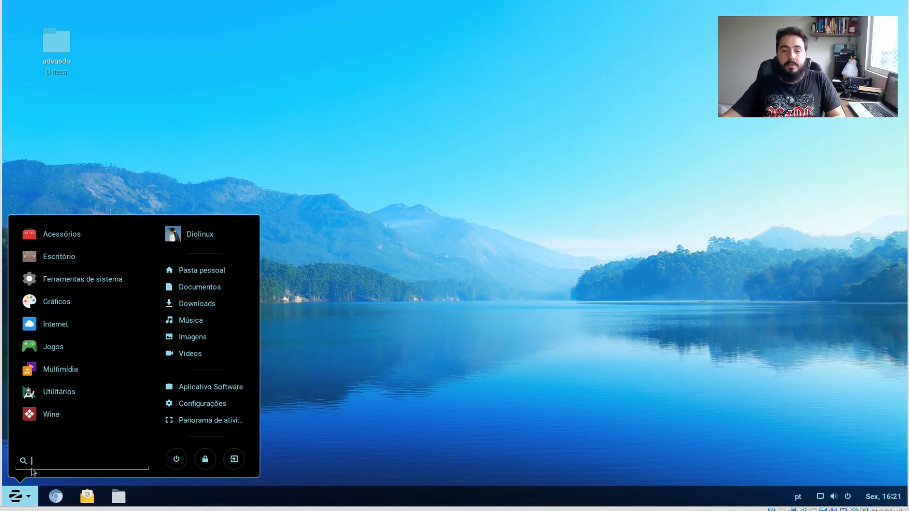
pyautogui.click(75, 242)
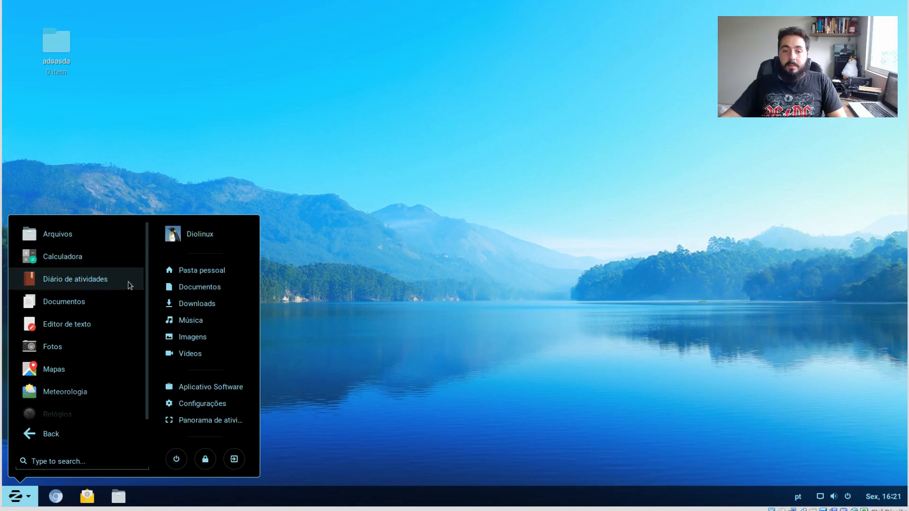
pyautogui.moveTo(146, 263); pyautogui.dragTo(153, 300)
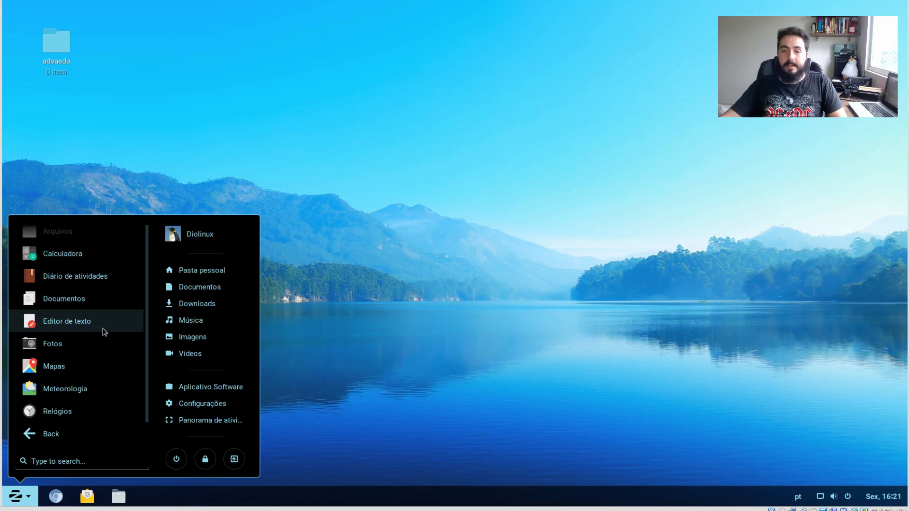
pyautogui.scroll(1, 105, 330)
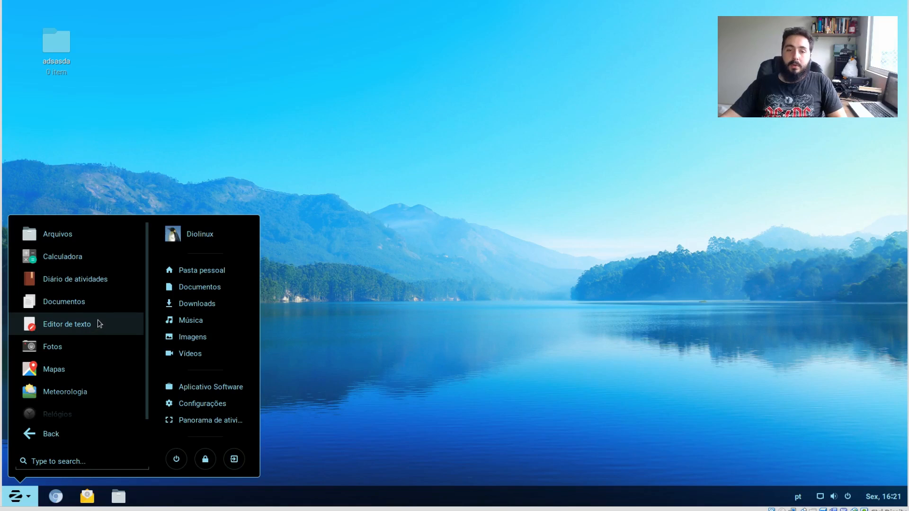
pyautogui.click(95, 235)
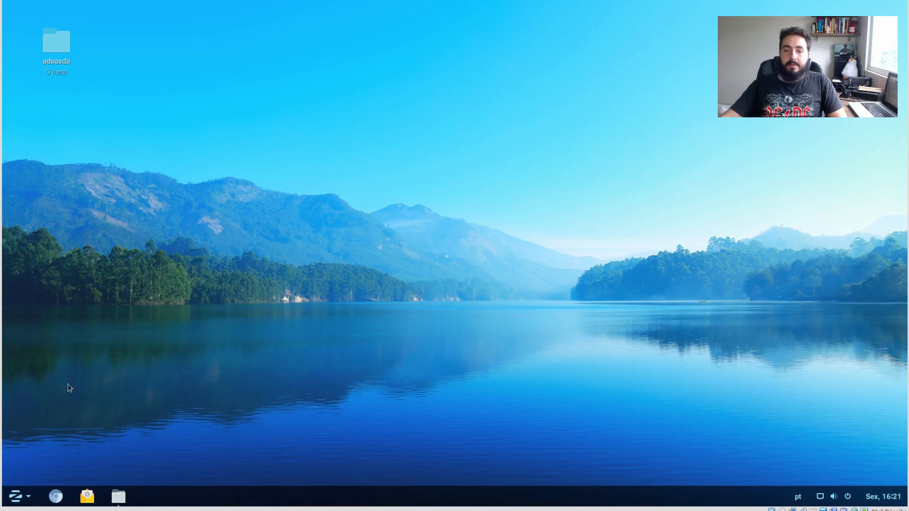
# Open Calculadora from the Acessórios category and view its list of calculation modes.
pyautogui.click(19, 496)
pyautogui.click(85, 235)
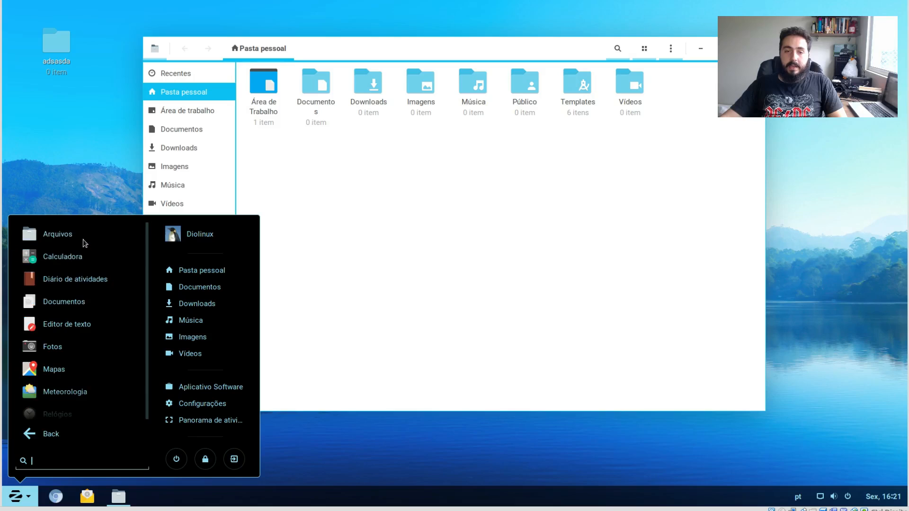
pyautogui.click(75, 257)
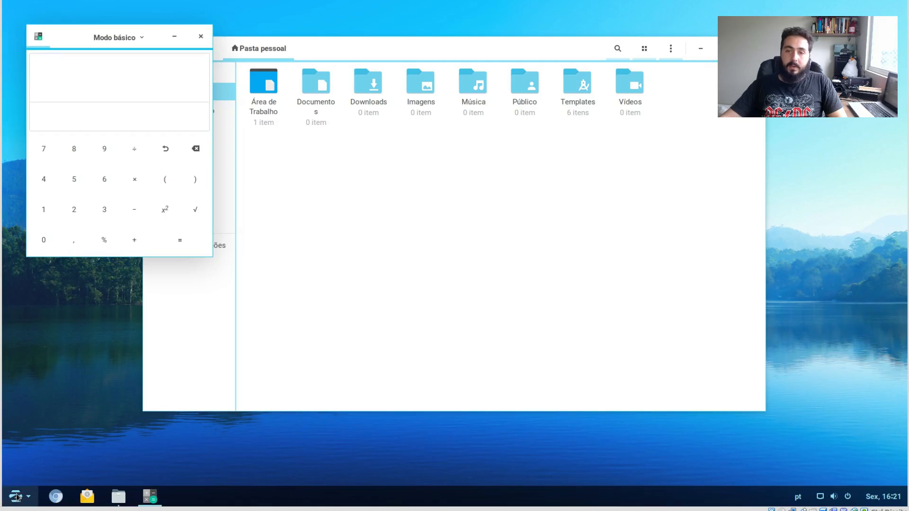
pyautogui.click(142, 37)
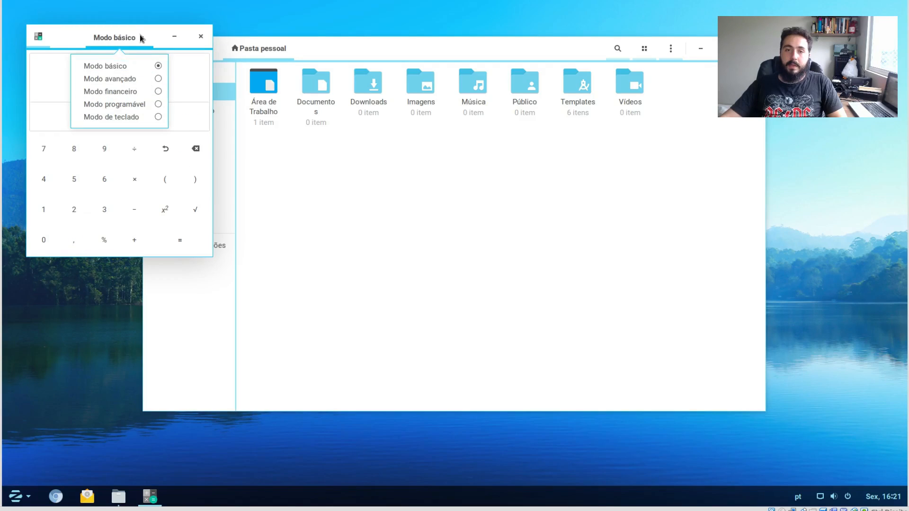
pyautogui.click(129, 92)
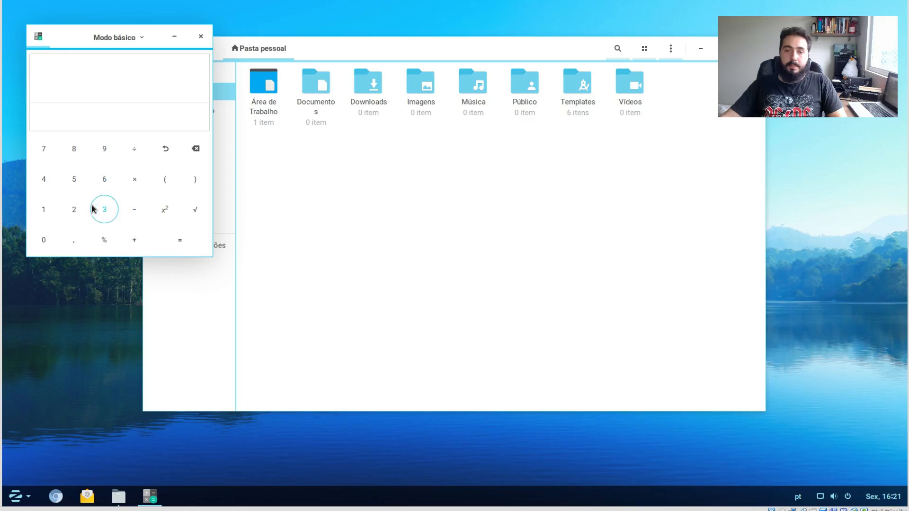
# Open Diário de atividades from the Acessórios category and bring up its view of recent days.
pyautogui.click(19, 501)
pyautogui.click(76, 254)
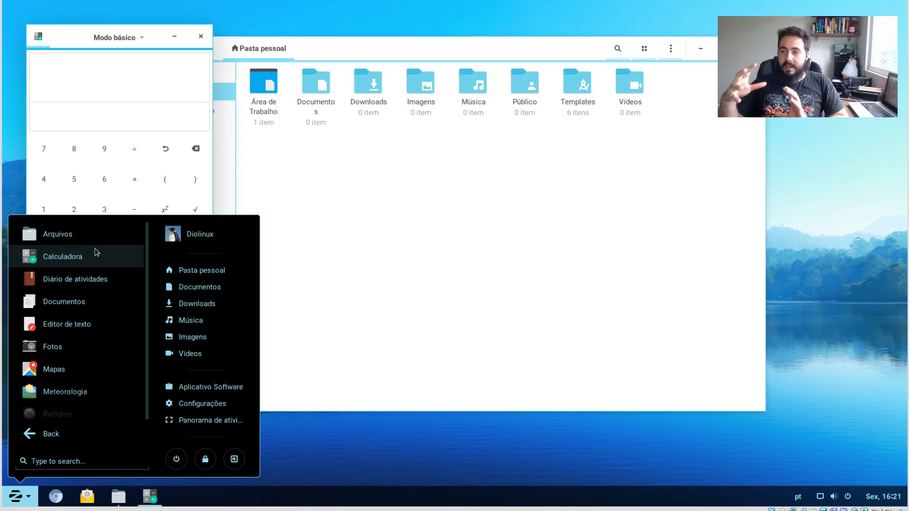
pyautogui.click(105, 280)
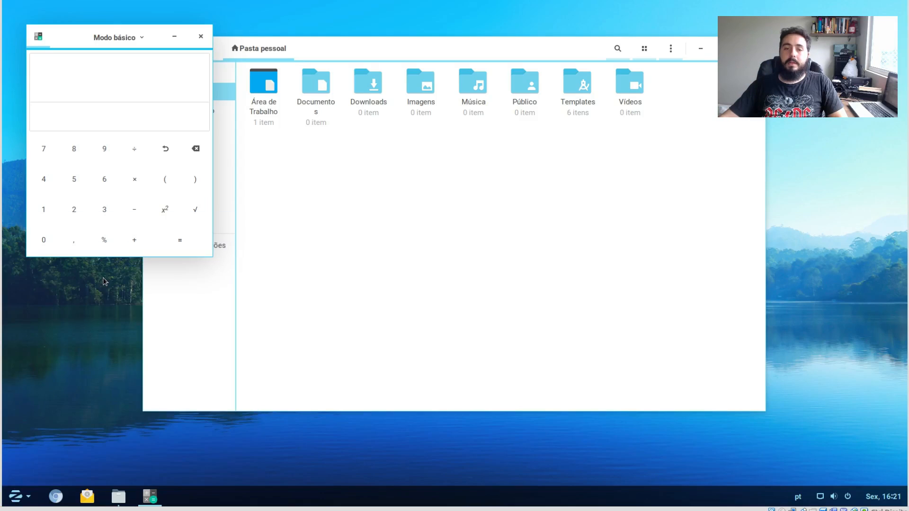
pyautogui.click(23, 497)
pyautogui.click(63, 236)
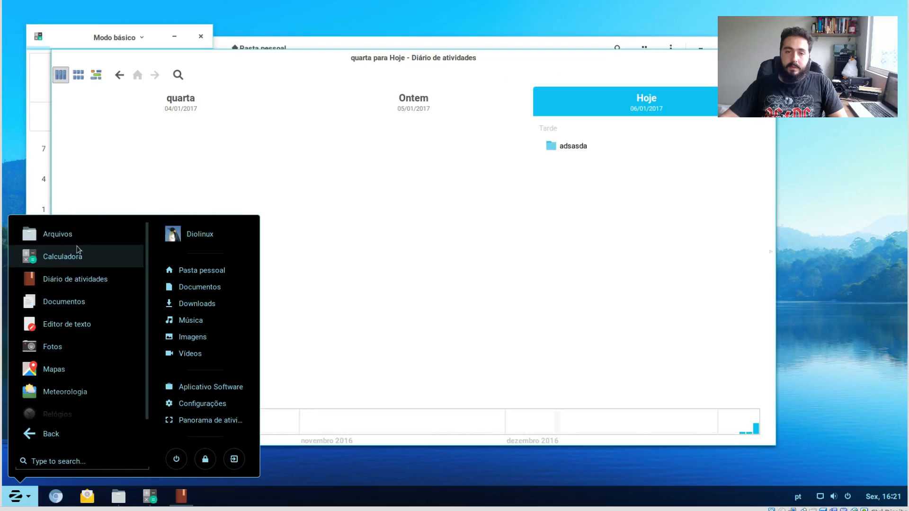
pyautogui.click(300, 80)
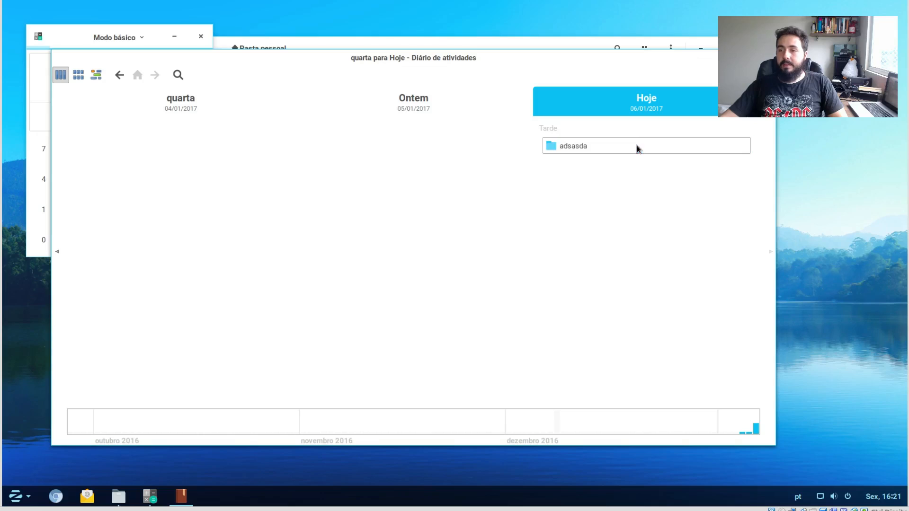
# Open the adsasda folder from today's activities, then close the folder window and Diário de atividades.
pyautogui.click(614, 145)
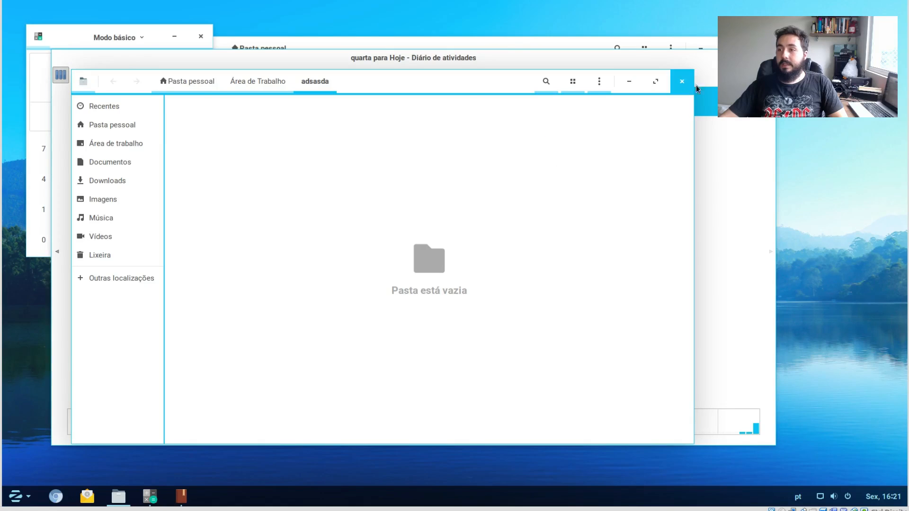
pyautogui.click(681, 81)
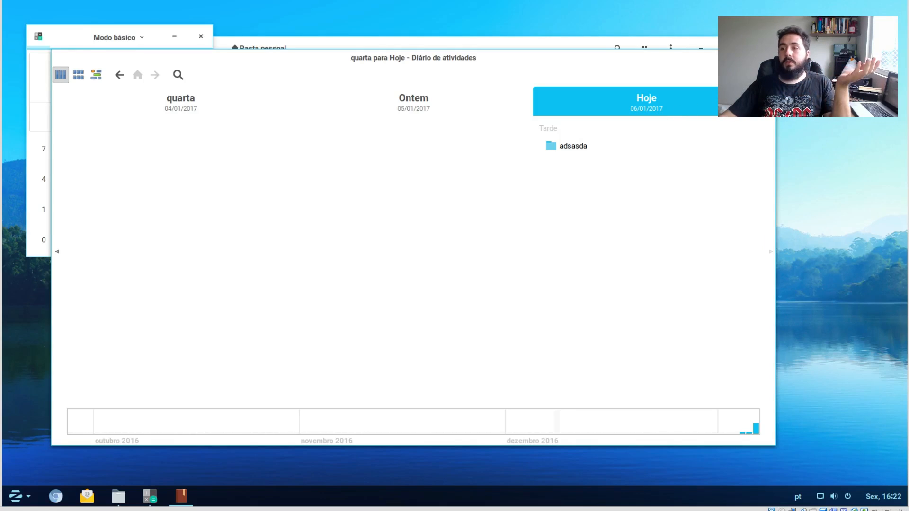
pyautogui.click(764, 58)
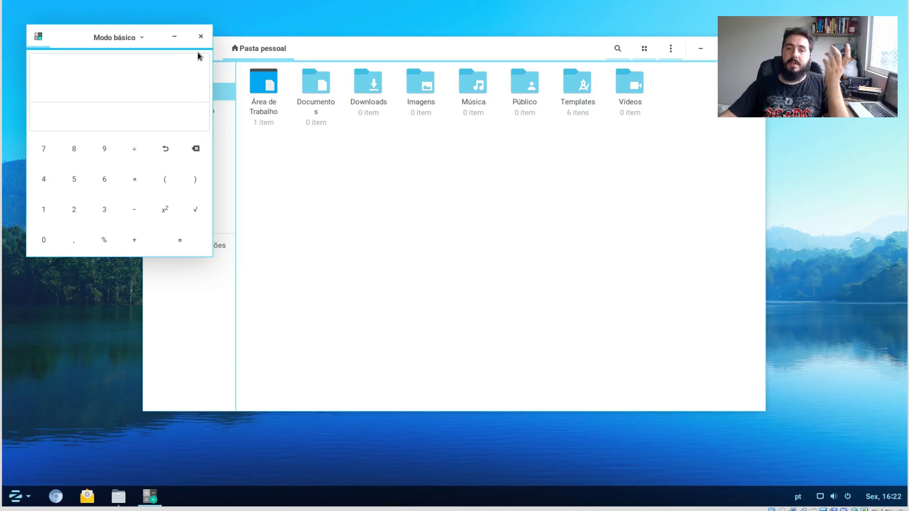
# Open the Documentos application from the Acessórios category of the Zorin menu.
pyautogui.click(18, 496)
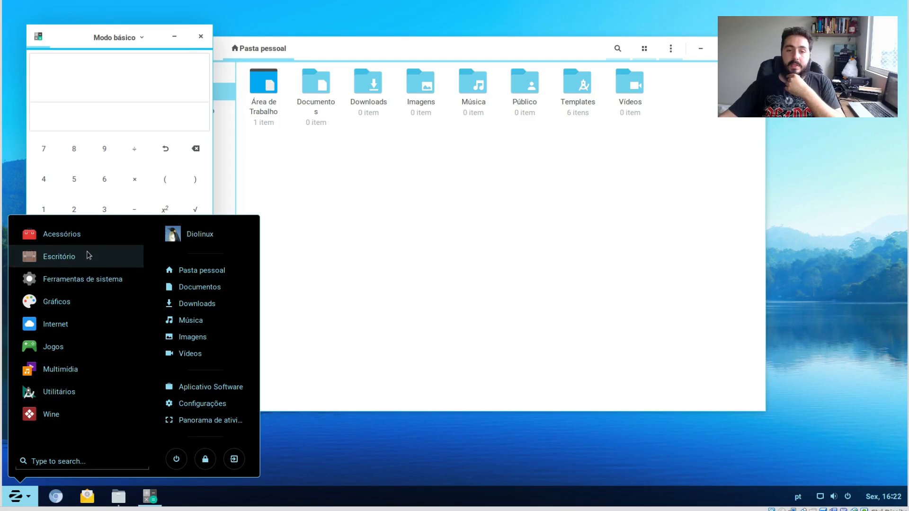
pyautogui.click(93, 238)
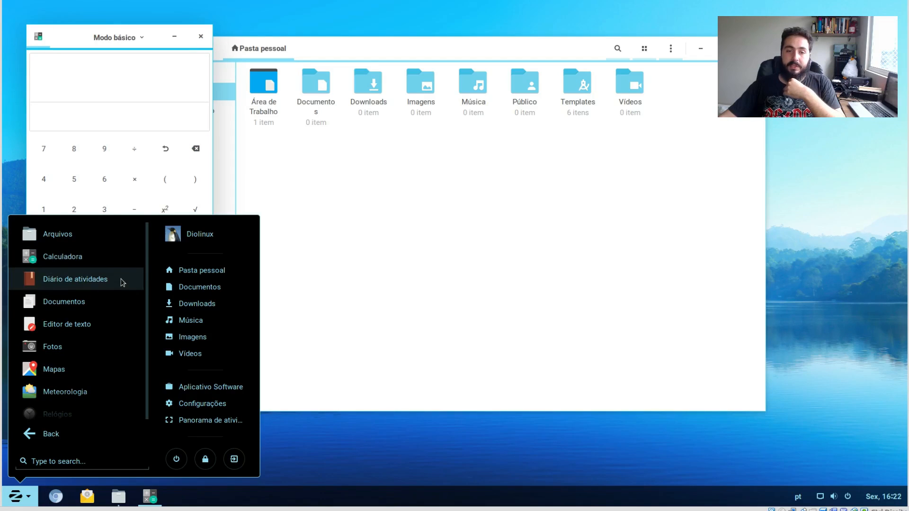
pyautogui.click(114, 301)
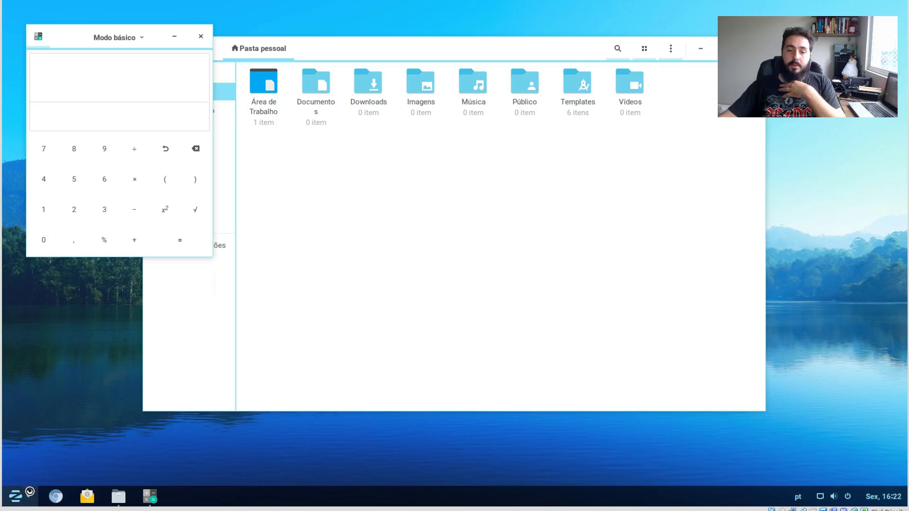
# Open Editor de texto from the Acessórios category and move its window slightly away from the screen corner.
pyautogui.click(18, 495)
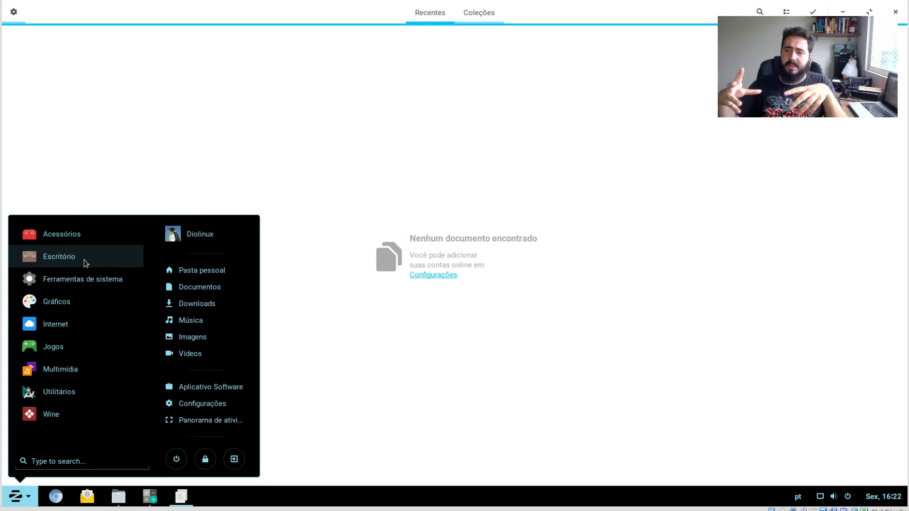
pyautogui.click(73, 233)
pyautogui.click(116, 325)
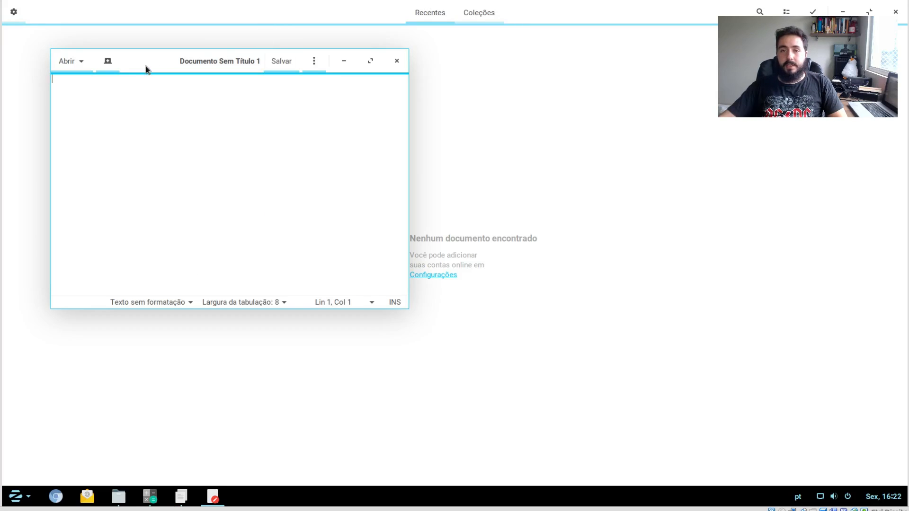
pyautogui.moveTo(146, 69); pyautogui.dragTo(177, 89)
# Open the Fotos application from the Acessórios category of the Zorin menu.
pyautogui.click(19, 496)
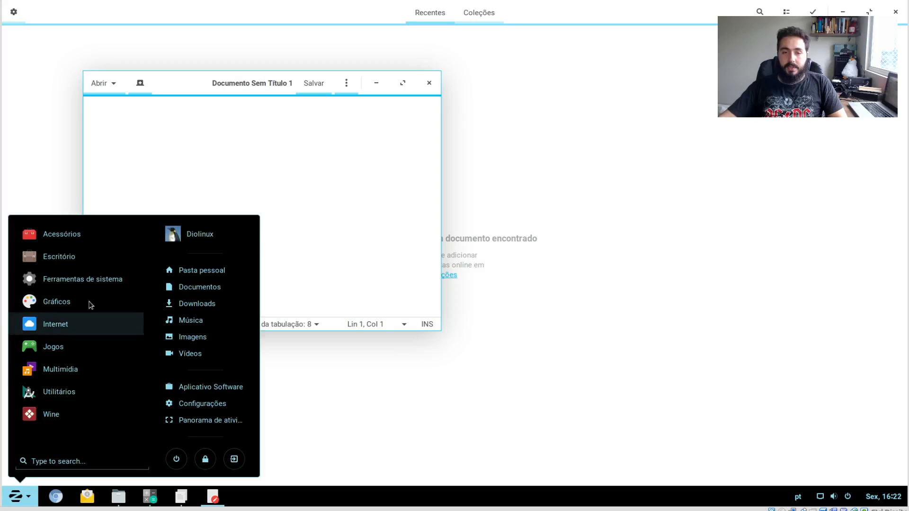
pyautogui.click(102, 240)
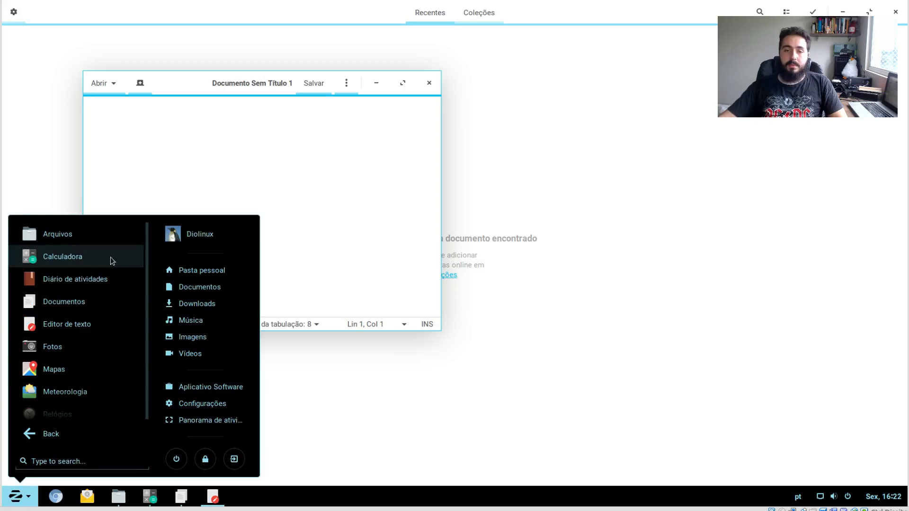
pyautogui.click(106, 345)
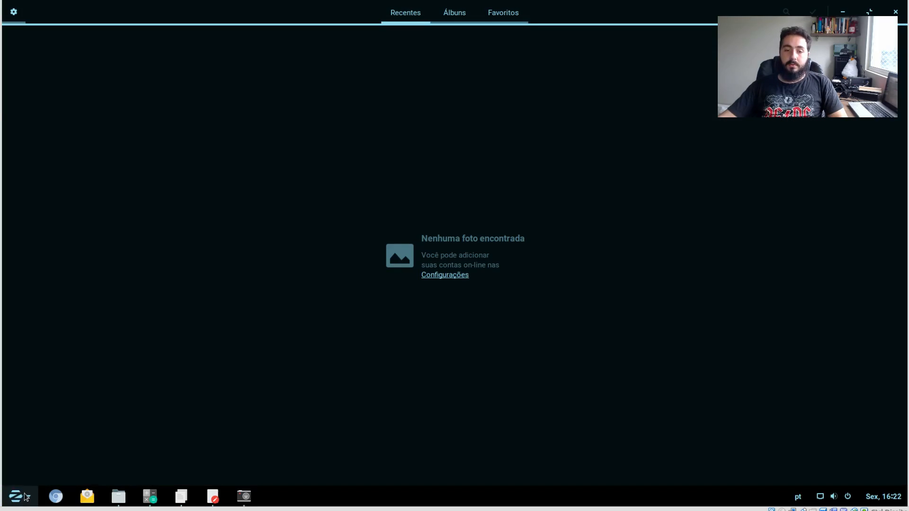
# Open the Mapas application from the Acessórios category of the Zorin menu.
pyautogui.click(19, 496)
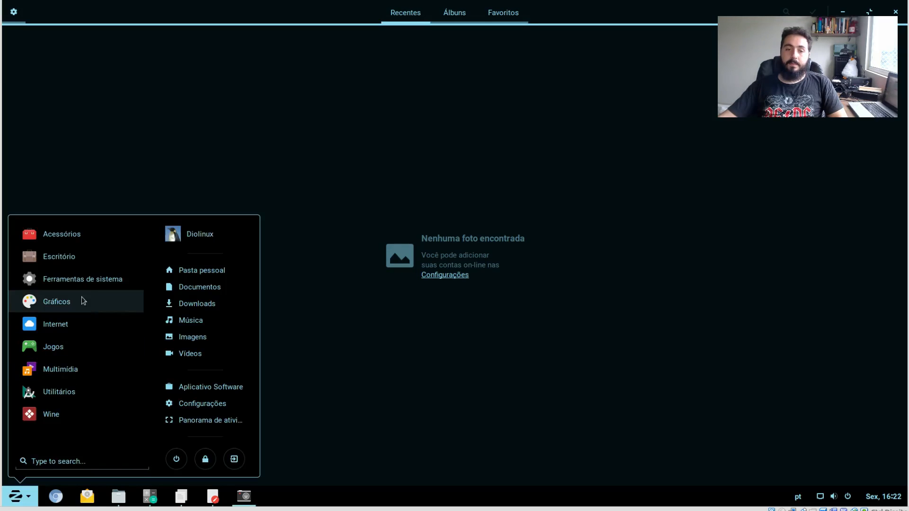
pyautogui.click(92, 245)
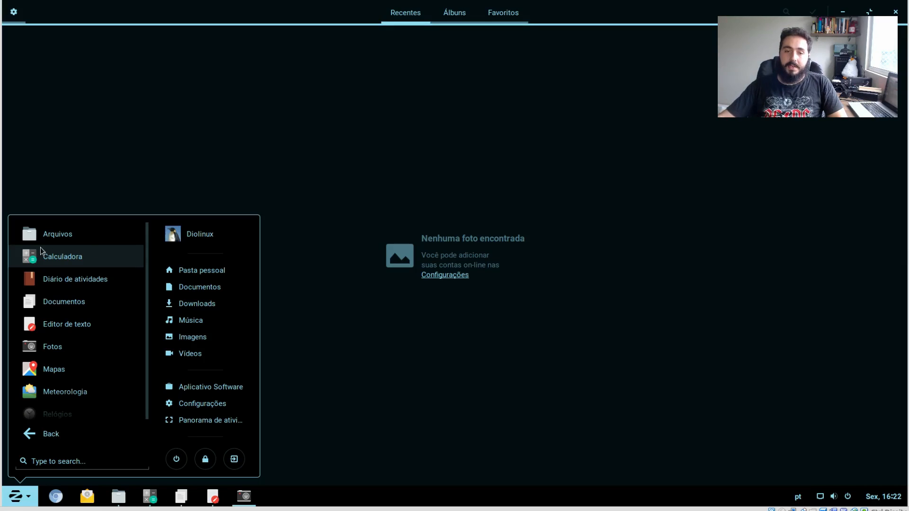
pyautogui.click(93, 366)
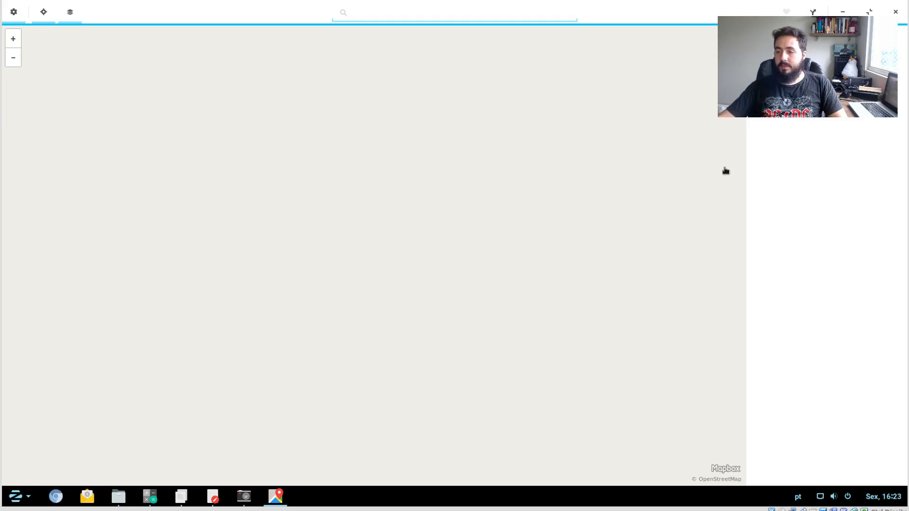
# Restore the maximized Mapas and Fotos windows to their smaller size and bring Mapas to the front.
pyautogui.click(870, 12)
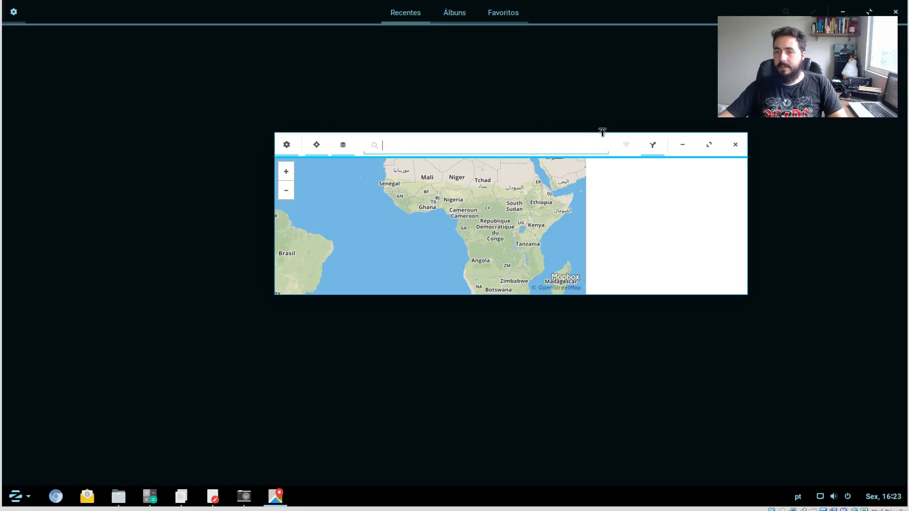
pyautogui.click(877, 6)
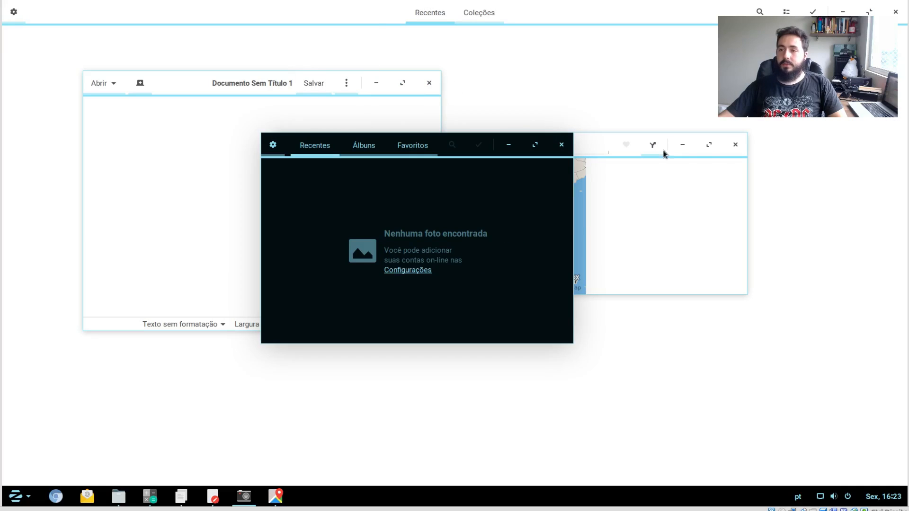
pyautogui.click(623, 149)
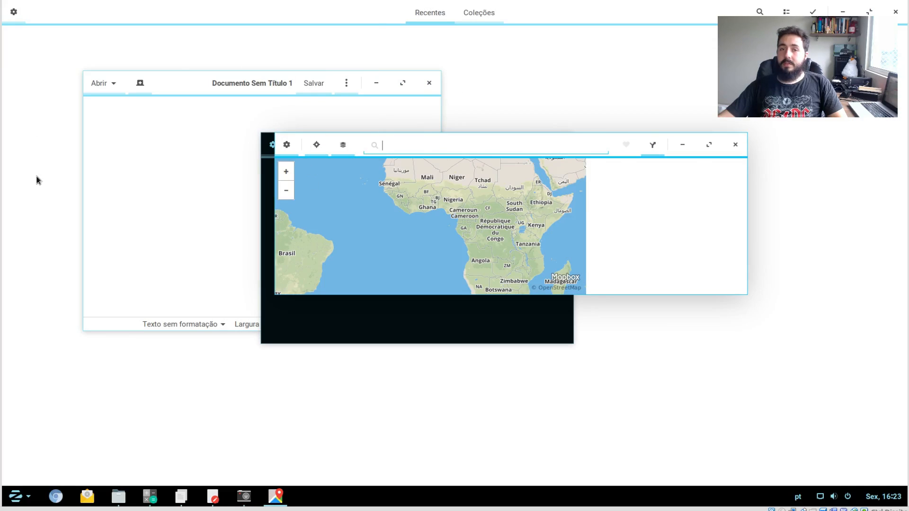
# Open Meteorologia from the Acessórios category and set its location to Porto Alegre, Rio Grande do Sul, Brasil.
pyautogui.click(18, 495)
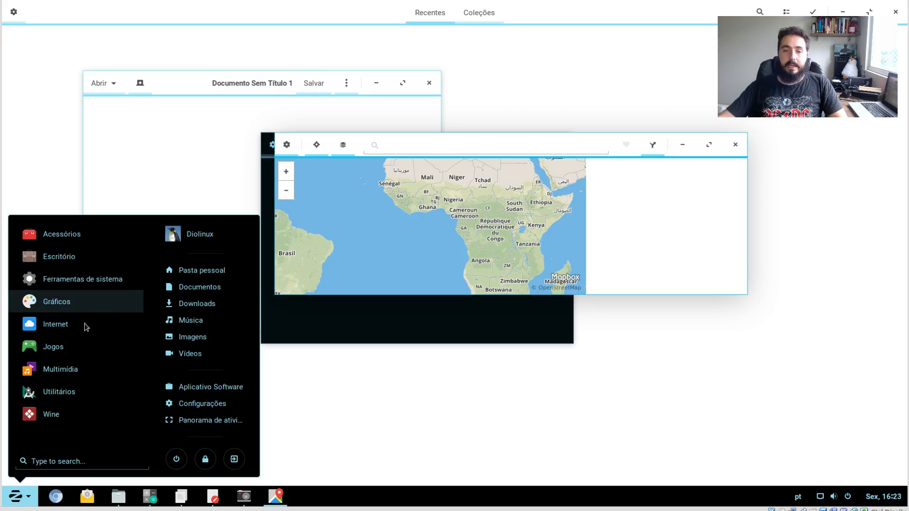
pyautogui.click(78, 237)
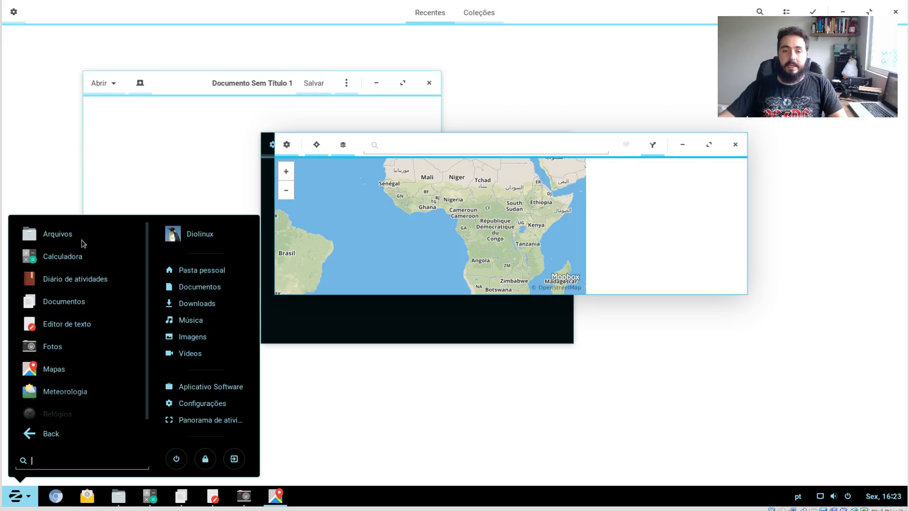
pyautogui.click(108, 392)
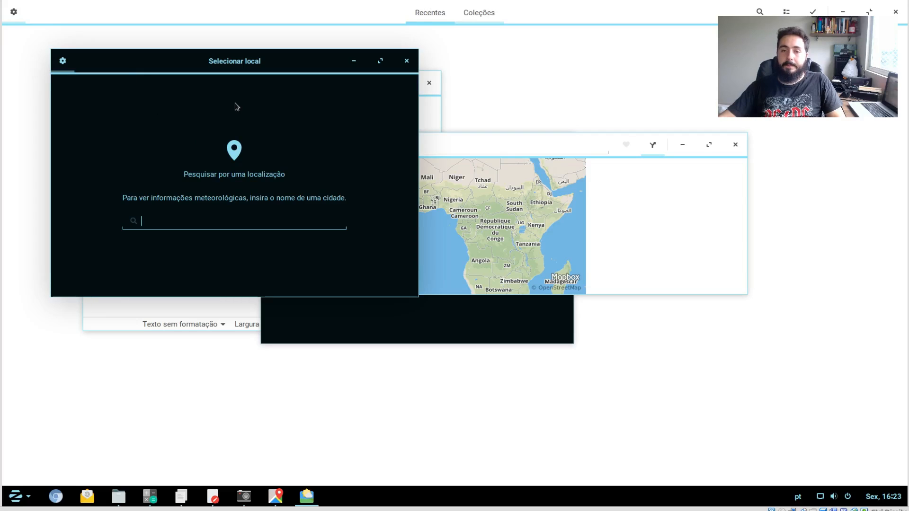
pyautogui.write('porto al')
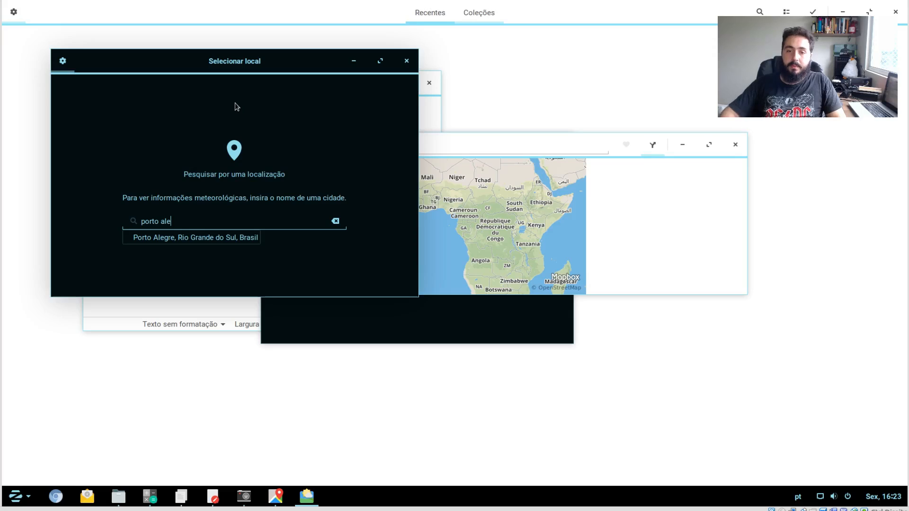
pyautogui.write('e')
pyautogui.press('Down')
pyautogui.press('Return')
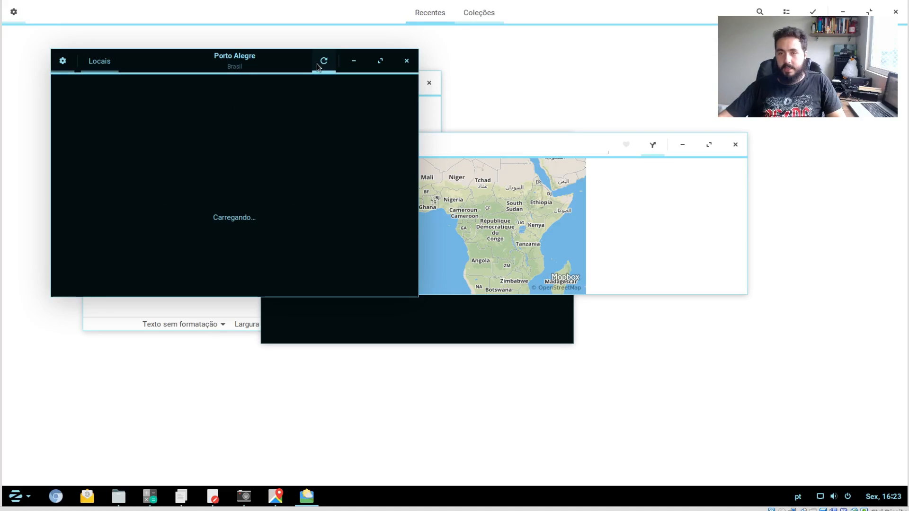
# Open Relógios from the Acessórios category of the Zorin menu and move its window beside the Meteorologia window.
pyautogui.click(15, 496)
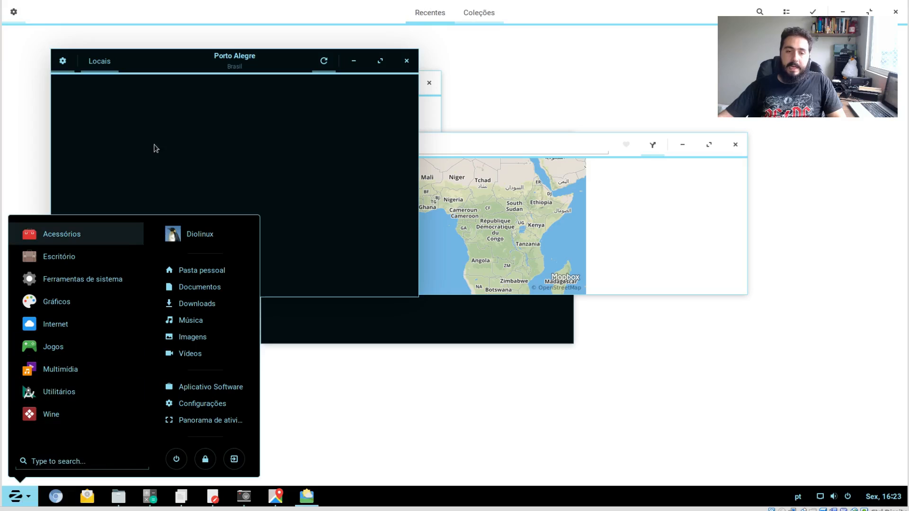
pyautogui.click(114, 237)
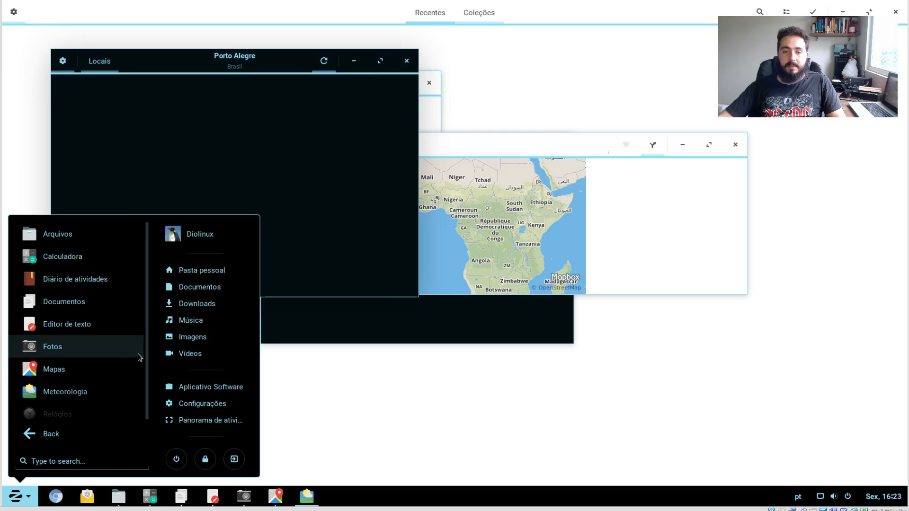
pyautogui.click(46, 419)
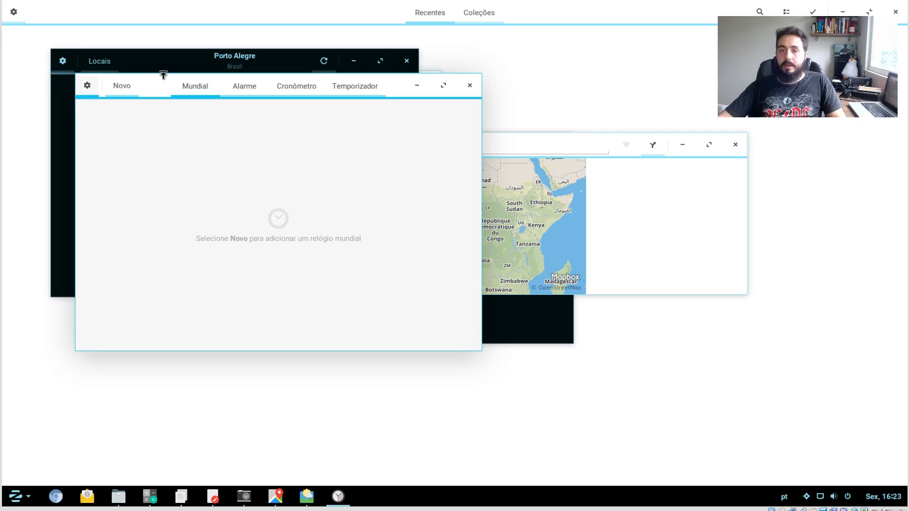
pyautogui.moveTo(164, 83); pyautogui.dragTo(561, 91)
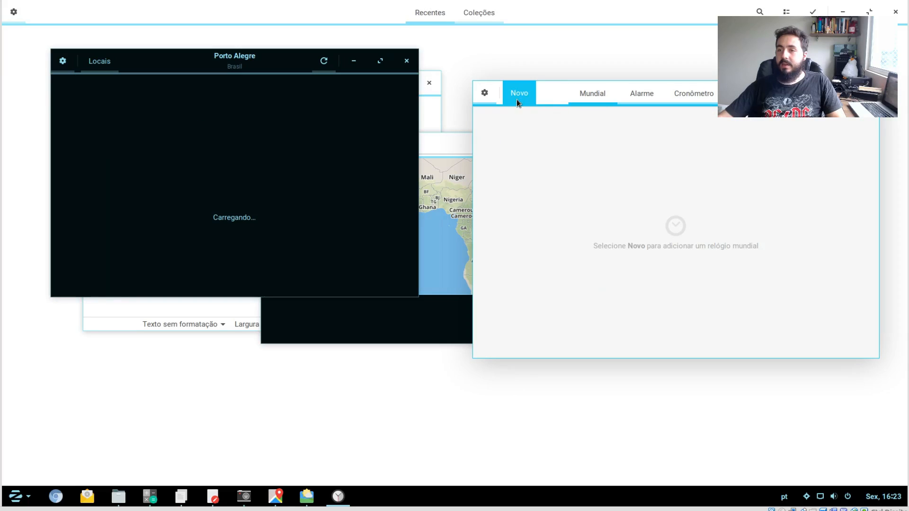
pyautogui.hotkey('ctrl', 'n')
pyautogui.click(589, 203)
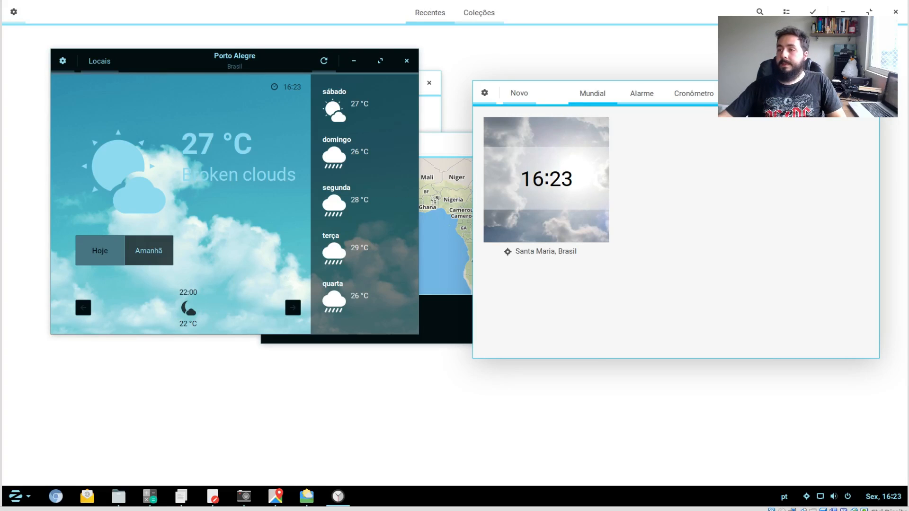
# Look through the Cronômetro, Temporizador and Alarme views of Relógios and return to Mundial.
pyautogui.click(694, 94)
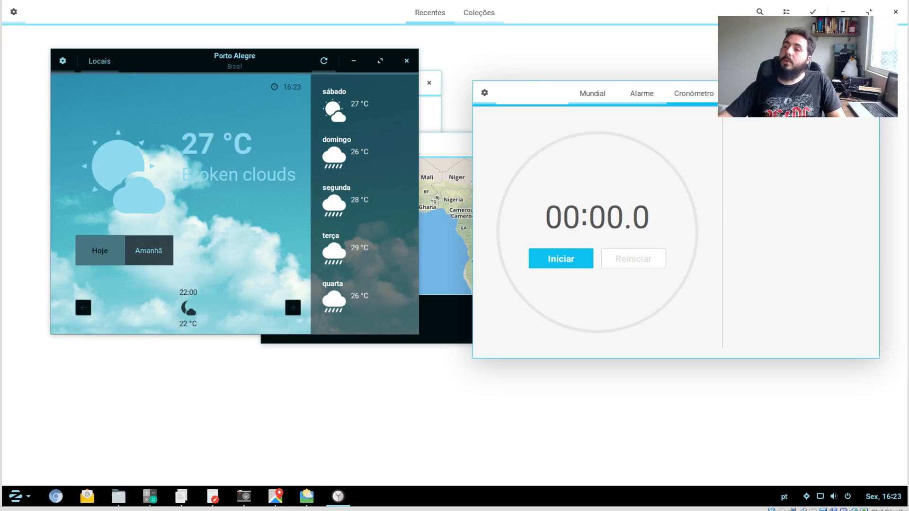
pyautogui.click(745, 93)
pyautogui.click(654, 93)
pyautogui.click(606, 94)
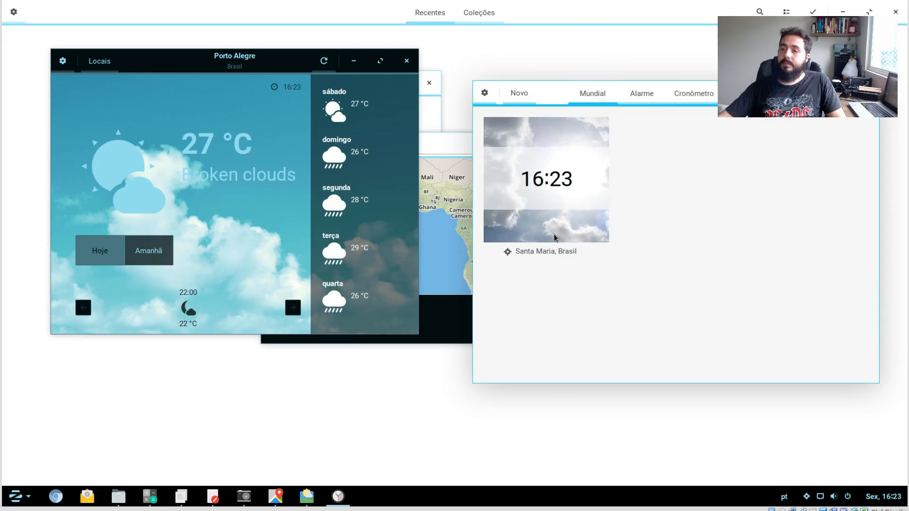
# Close all open windows, from Relógios, Meteorologia and Mapas through to the calculator and the file manager.
pyautogui.click(869, 93)
pyautogui.click(406, 61)
pyautogui.click(735, 145)
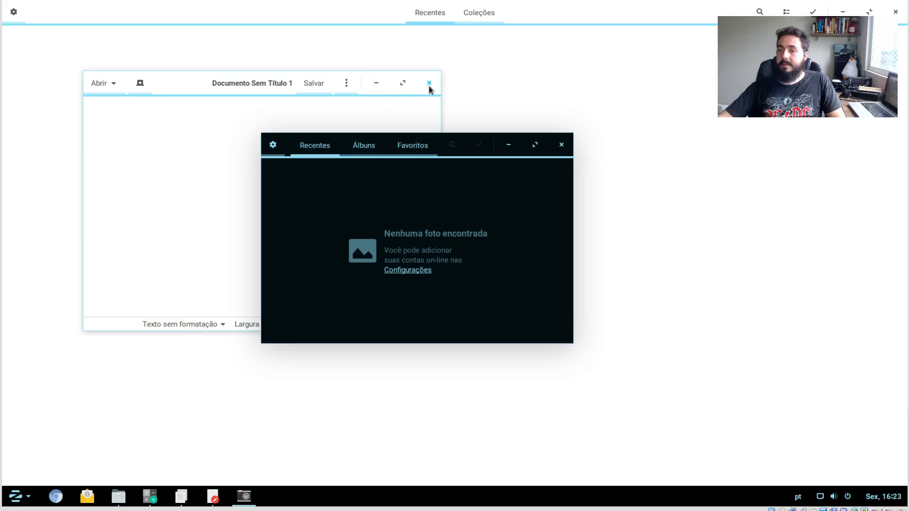
pyautogui.click(429, 82)
pyautogui.click(562, 145)
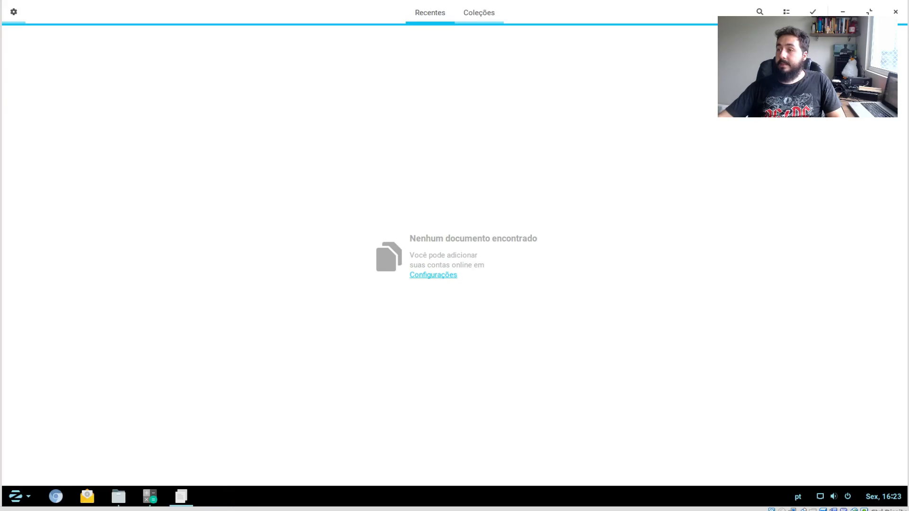
pyautogui.click(895, 11)
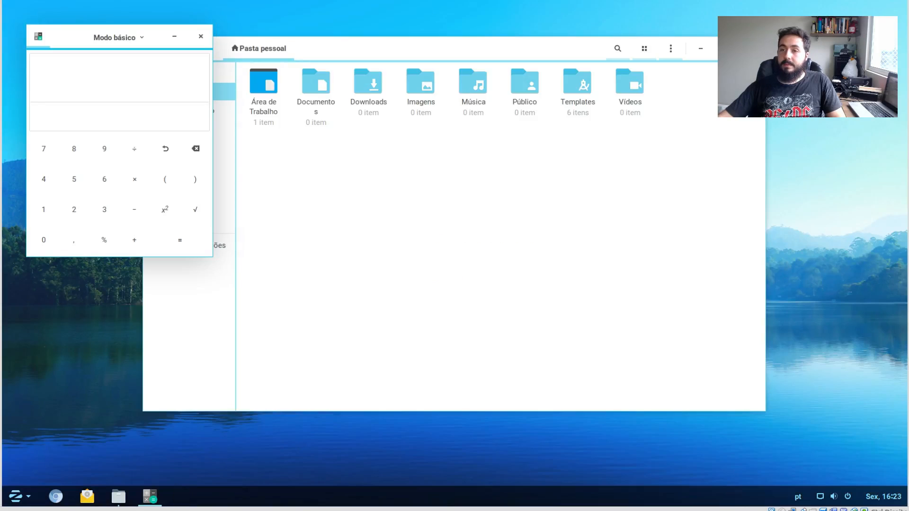
pyautogui.click(203, 35)
pyautogui.moveTo(748, 48); pyautogui.dragTo(752, 50)
pyautogui.click(757, 49)
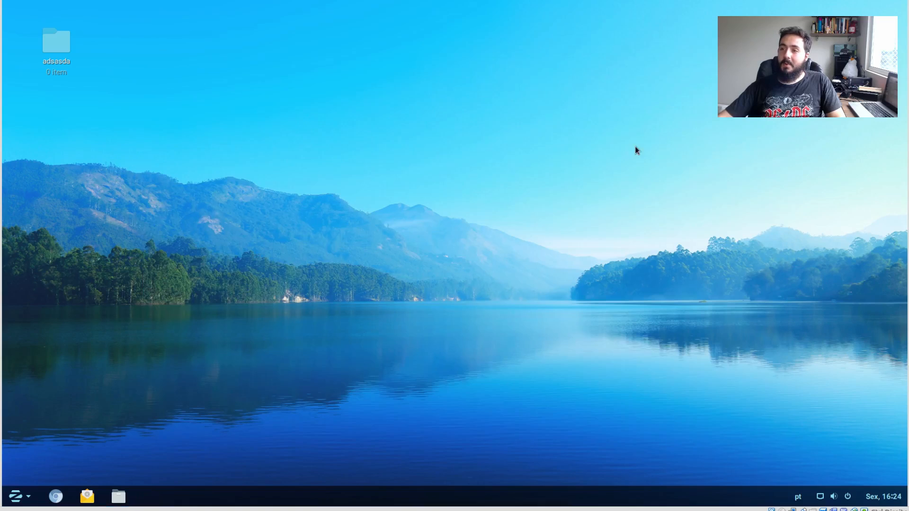
# Review the applications in the Acessórios category of the Zorin menu and return to the category list.
pyautogui.click(16, 495)
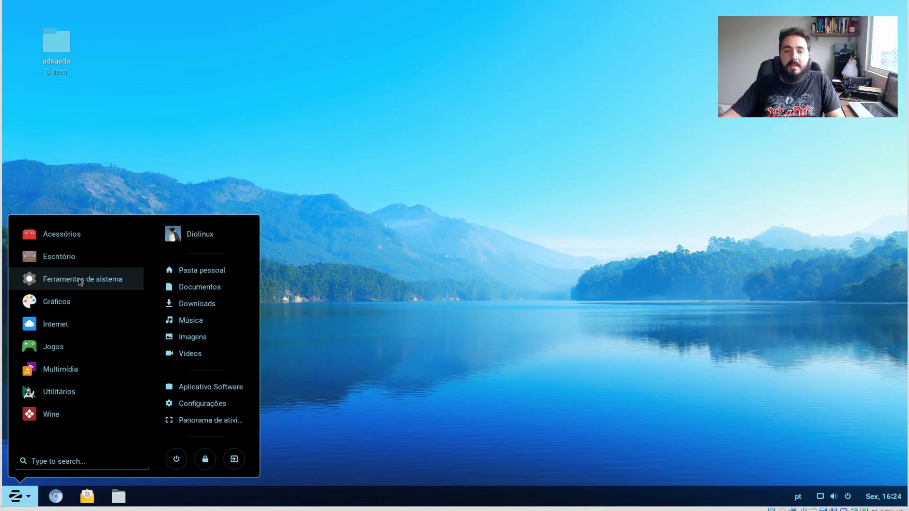
pyautogui.click(78, 235)
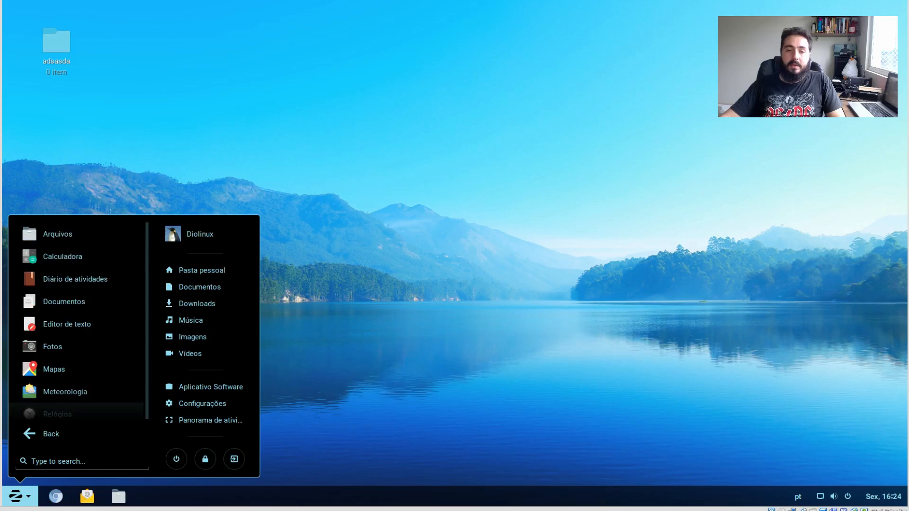
pyautogui.click(57, 433)
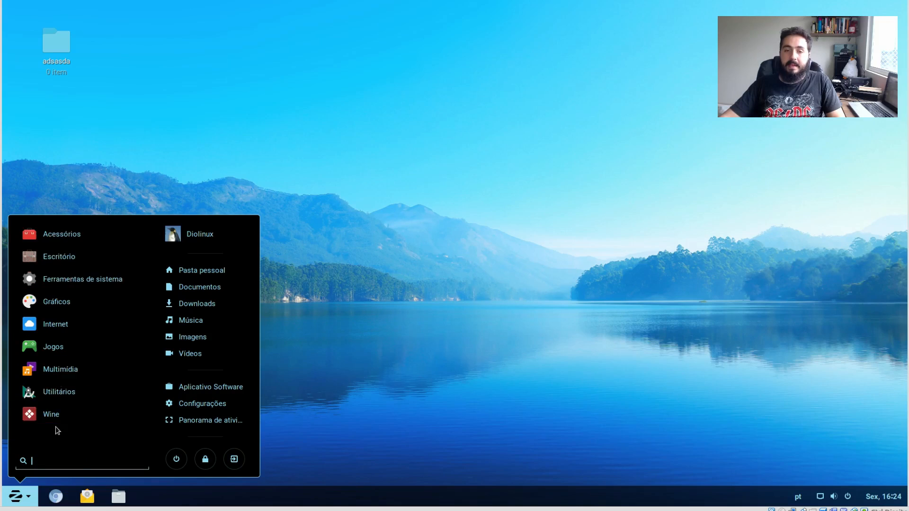
# Open Agenda from the Escritório category, bring up the new event form for 6 January and close the application.
pyautogui.click(68, 258)
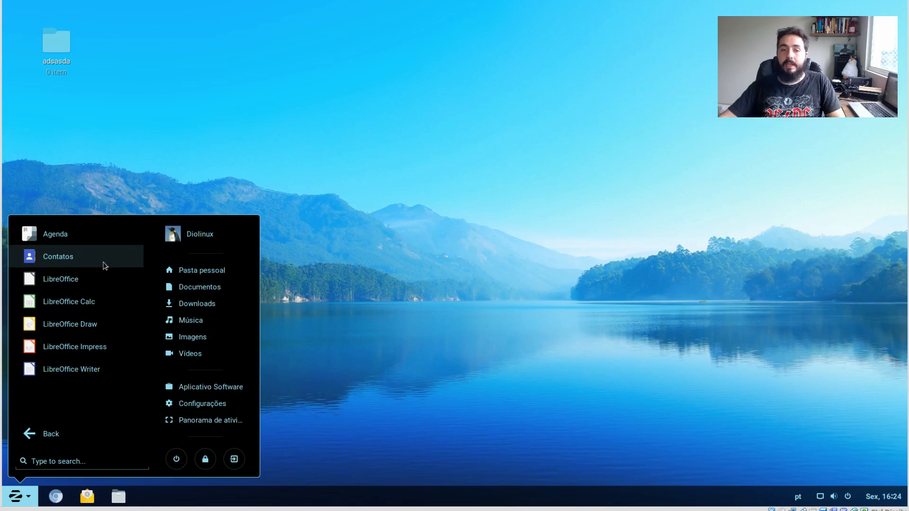
pyautogui.click(97, 244)
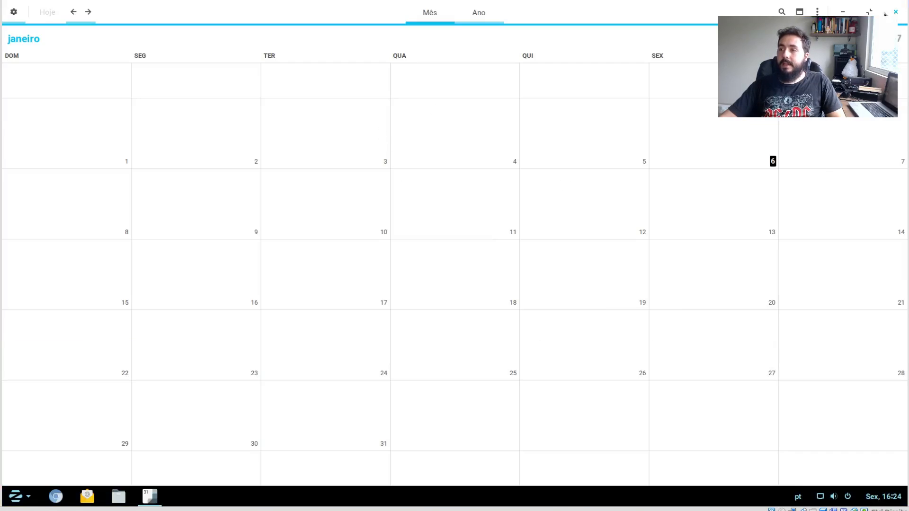
pyautogui.click(871, 12)
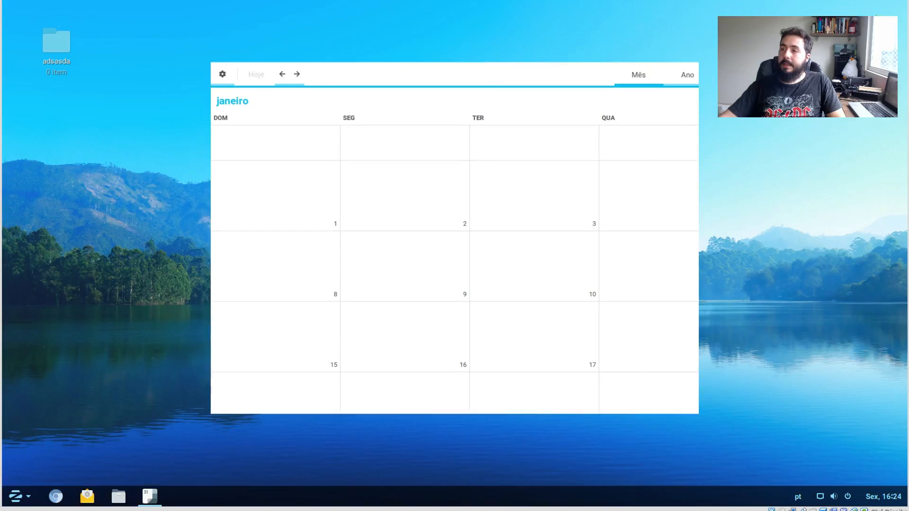
pyautogui.click(601, 187)
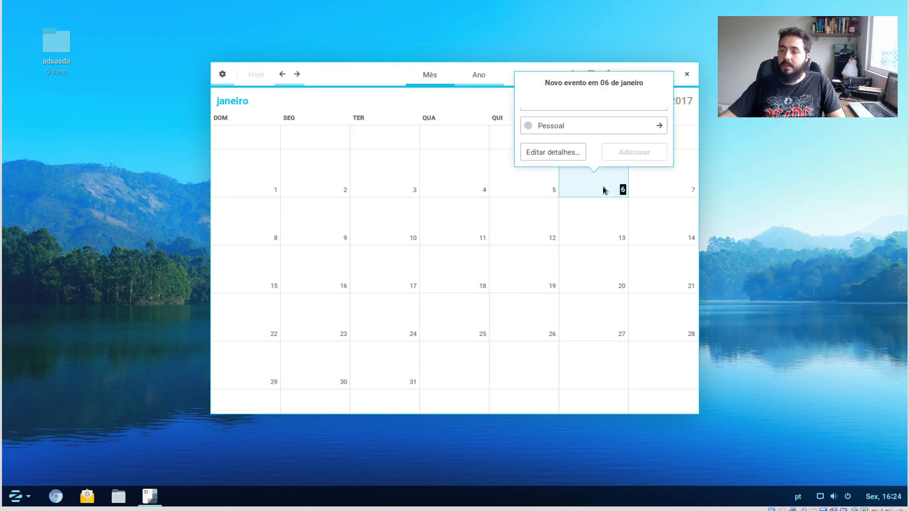
pyautogui.click(686, 78)
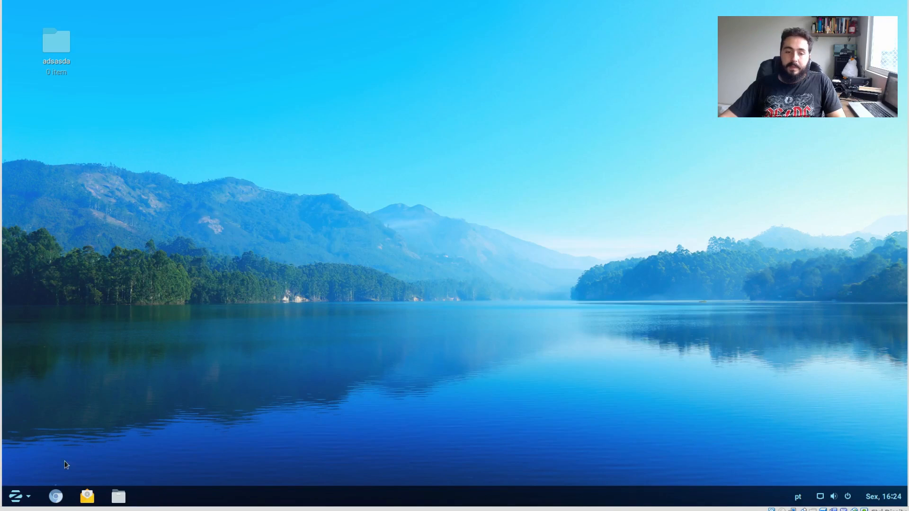
# Open LibreOffice Writer from the Escritório category of the Zorin menu.
pyautogui.click(17, 496)
pyautogui.click(52, 256)
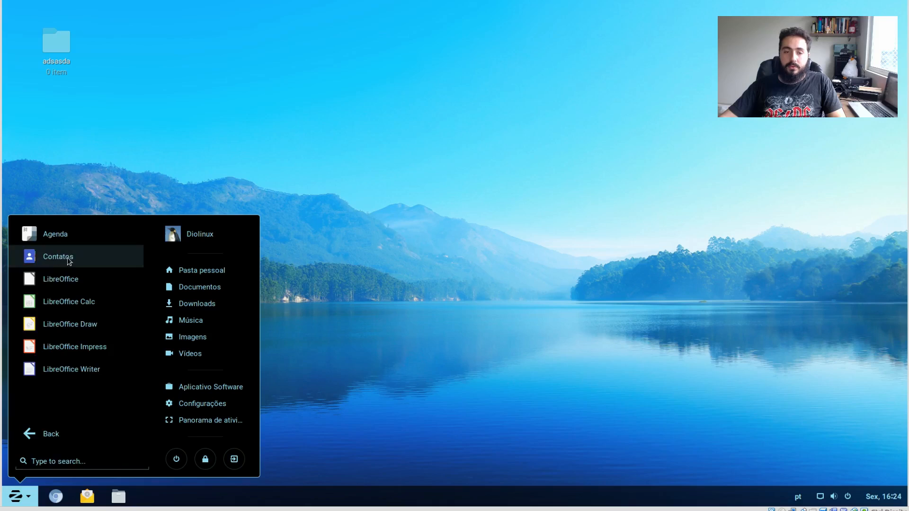
pyautogui.click(98, 370)
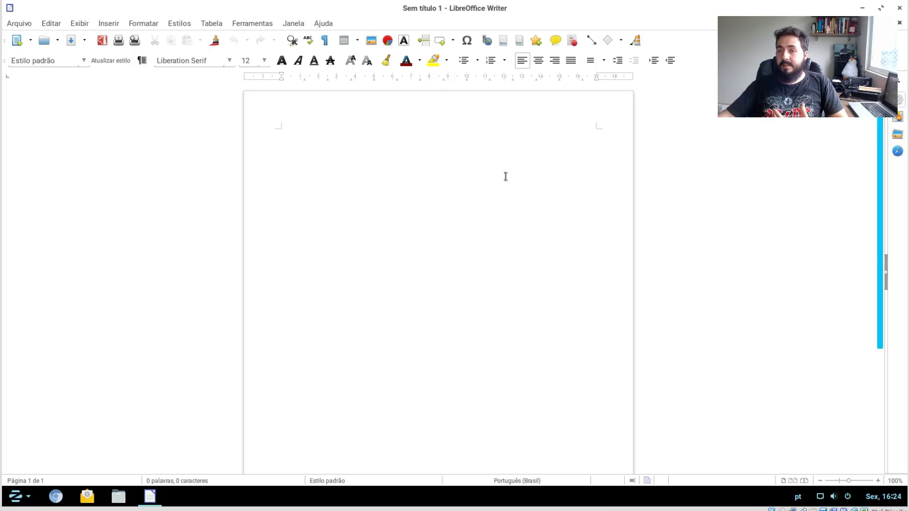
# Check the LibreOffice version information in Writer and close the application.
pyautogui.click(325, 24)
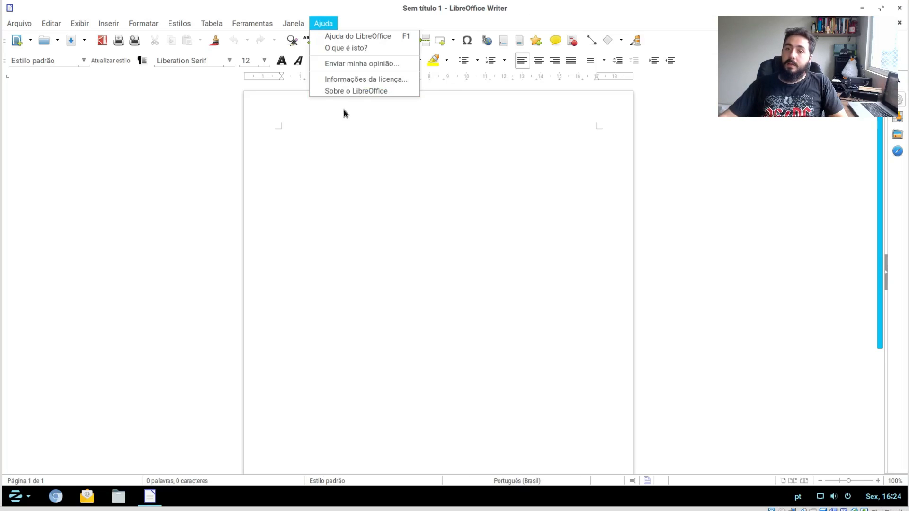
pyautogui.click(362, 93)
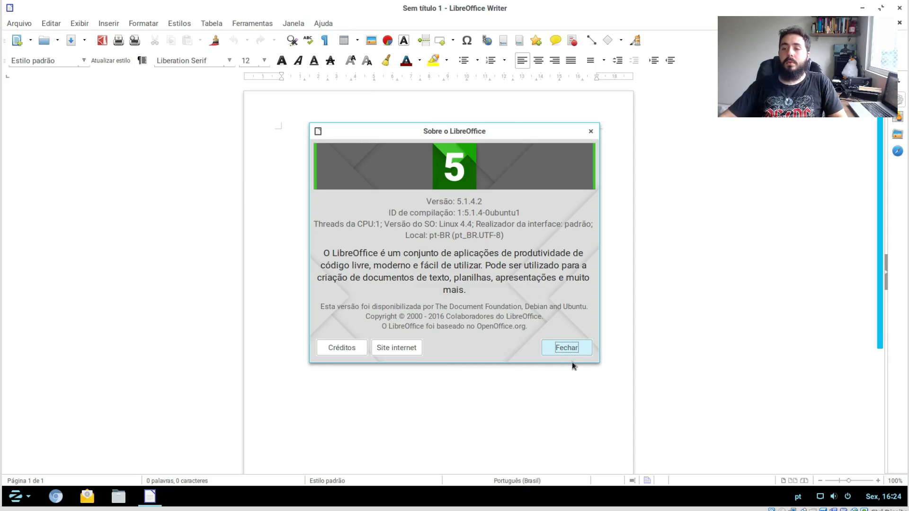
pyautogui.click(566, 348)
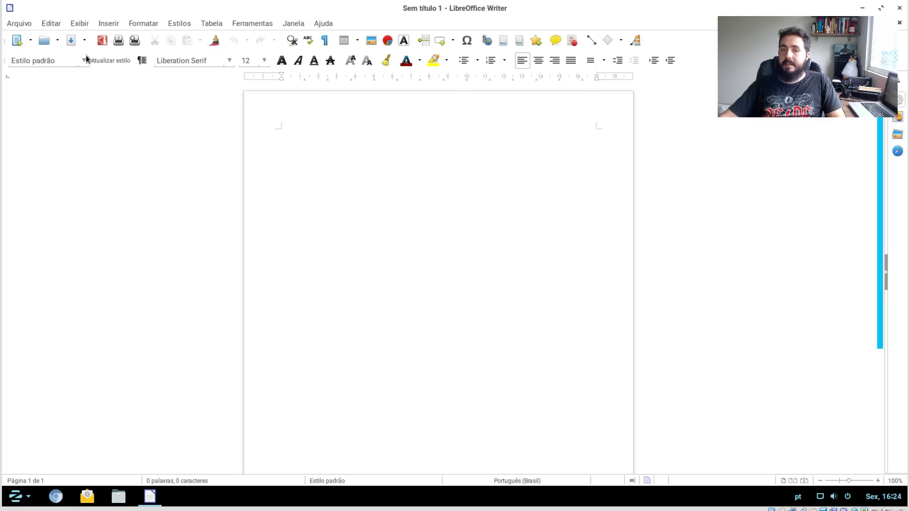
pyautogui.click(900, 8)
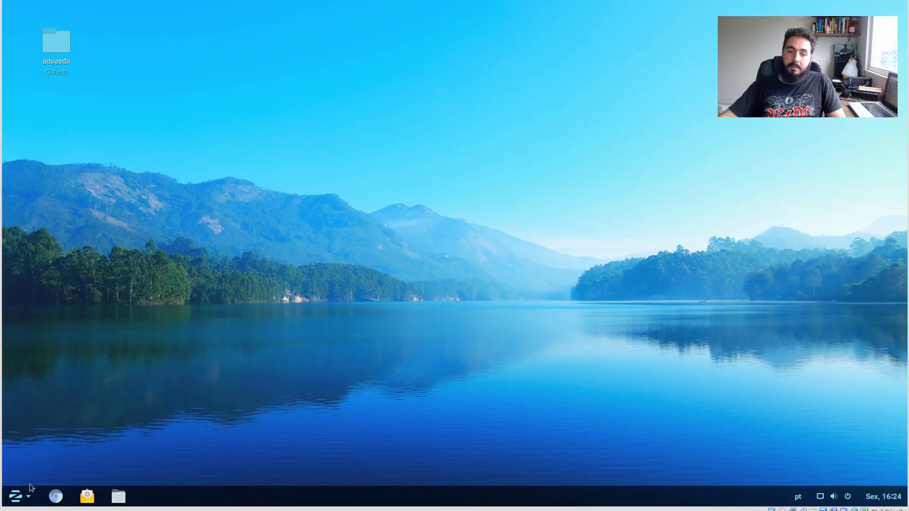
# Open LibreOffice Calc from the Escritório category of the Zorin menu.
pyautogui.click(35, 494)
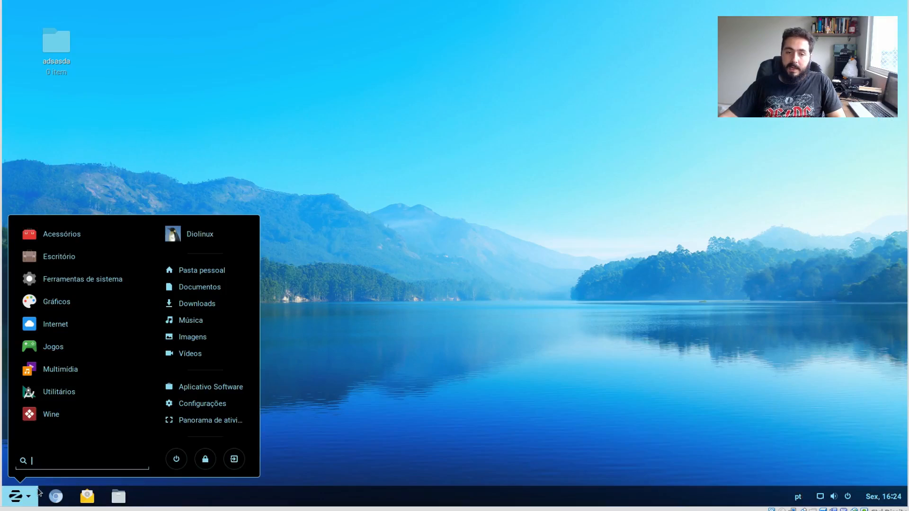
pyautogui.click(89, 283)
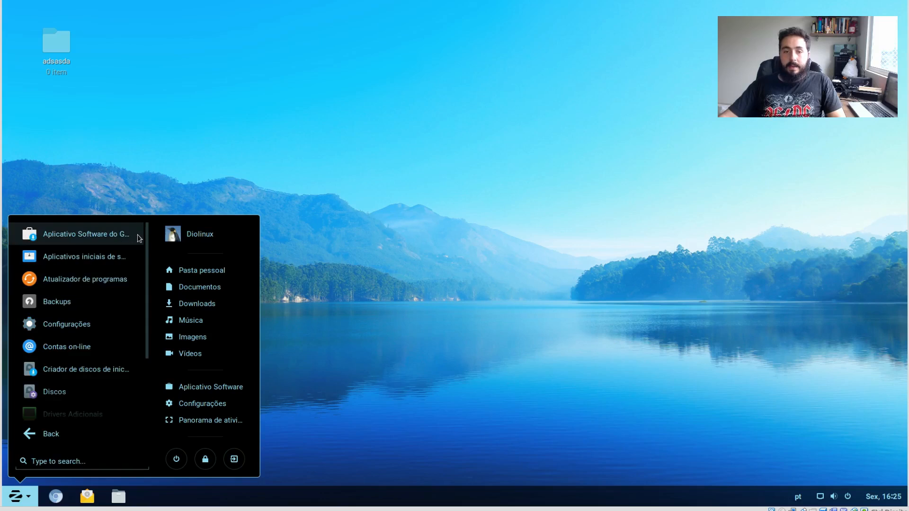
pyautogui.click(71, 433)
pyautogui.click(77, 256)
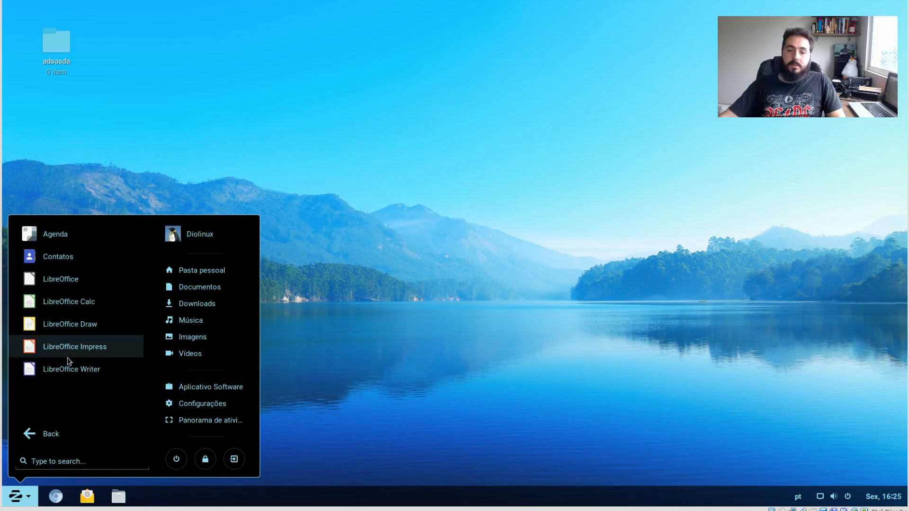
pyautogui.click(94, 303)
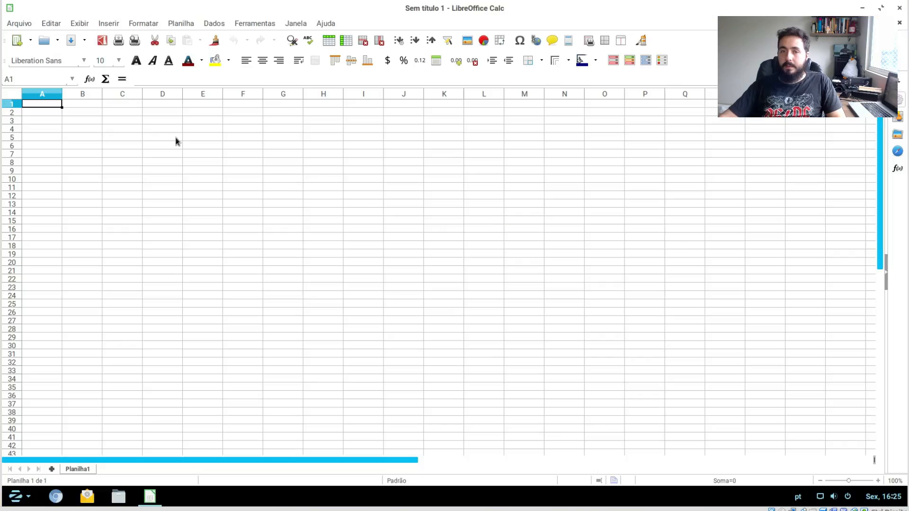
# Try selecting a cell range and cell J23 in the blank spreadsheet, and close LibreOffice Calc.
pyautogui.moveTo(175, 137); pyautogui.dragTo(284, 178)
pyautogui.click(404, 285)
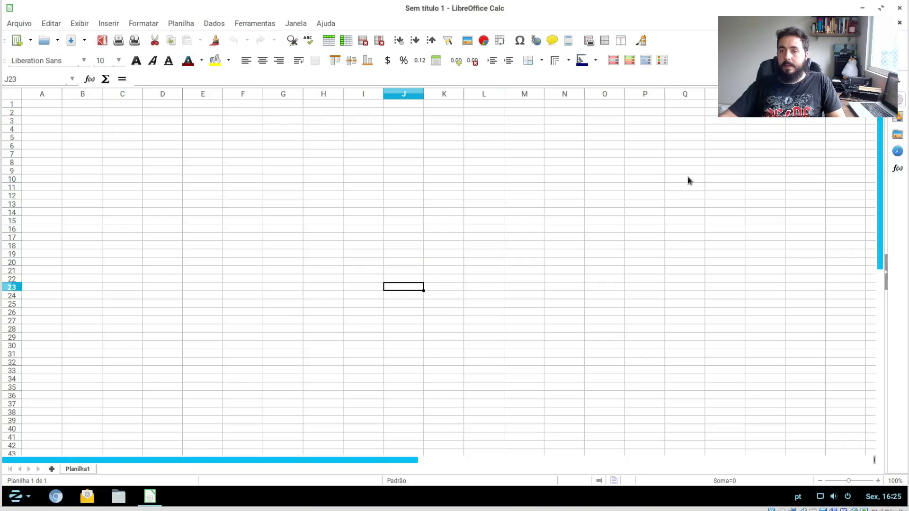
pyautogui.click(899, 8)
# Open the Drivers Windows para Pl… tool from the Ferramentas de sistema category of the Zorin menu.
pyautogui.click(17, 497)
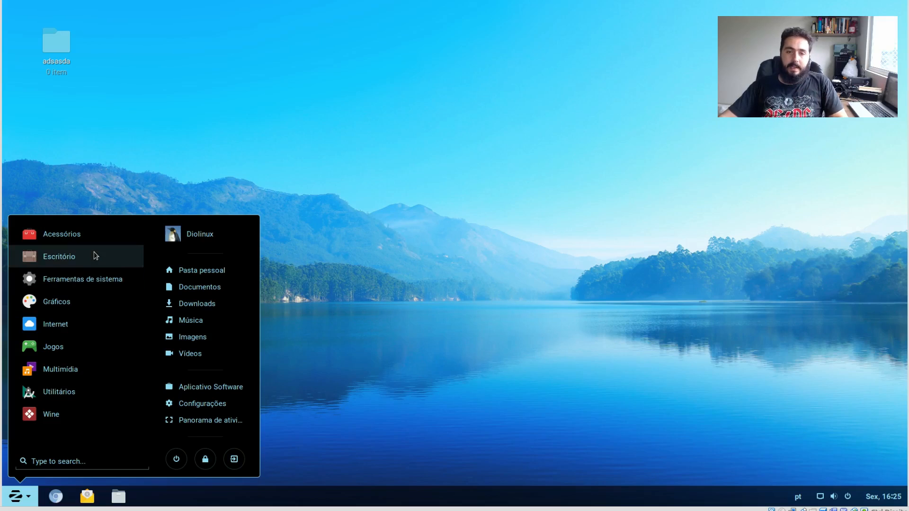
pyautogui.click(77, 291)
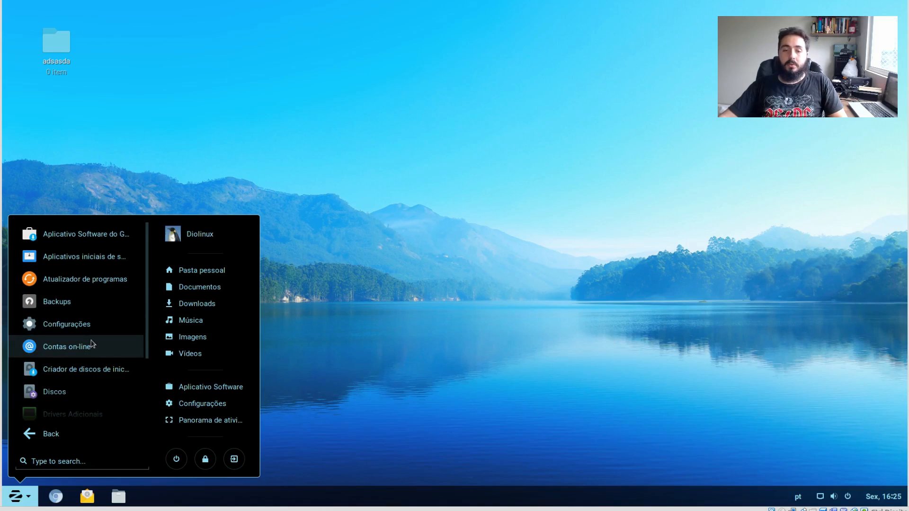
pyautogui.moveTo(147, 296); pyautogui.dragTo(151, 352)
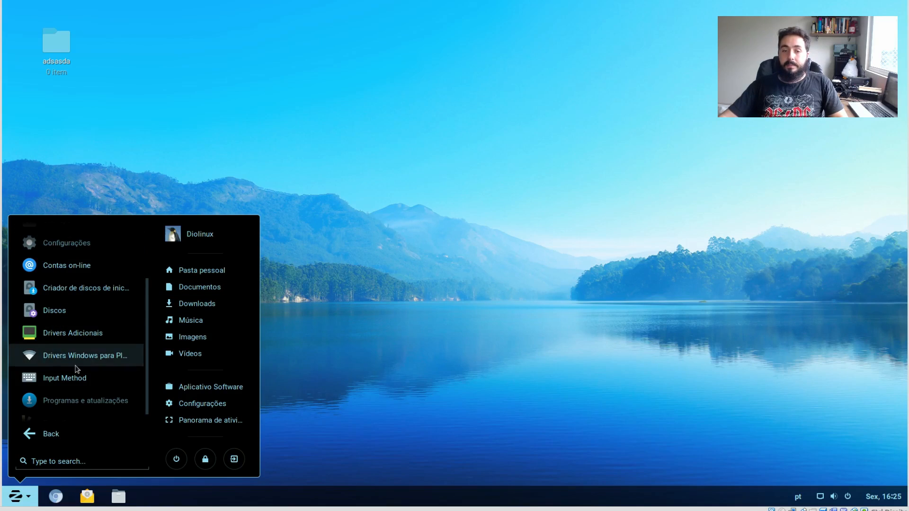
pyautogui.scroll(-1, 148, 379)
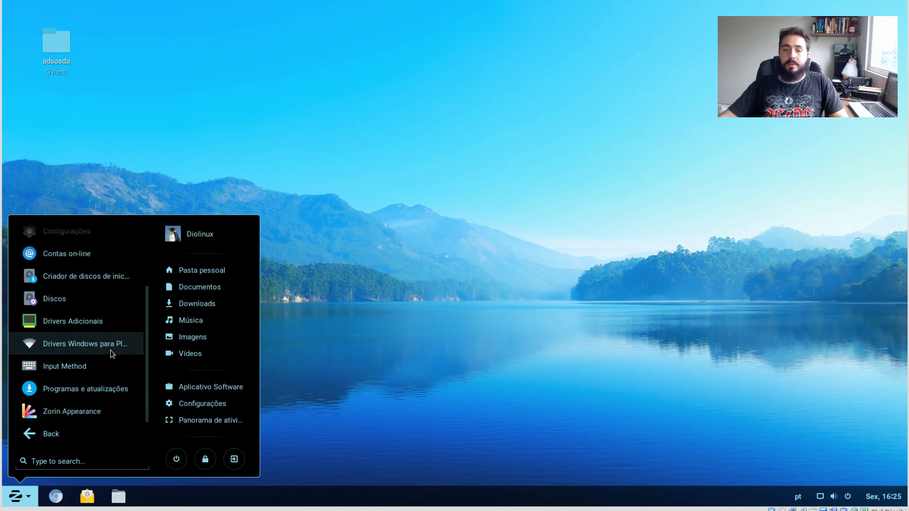
pyautogui.click(96, 339)
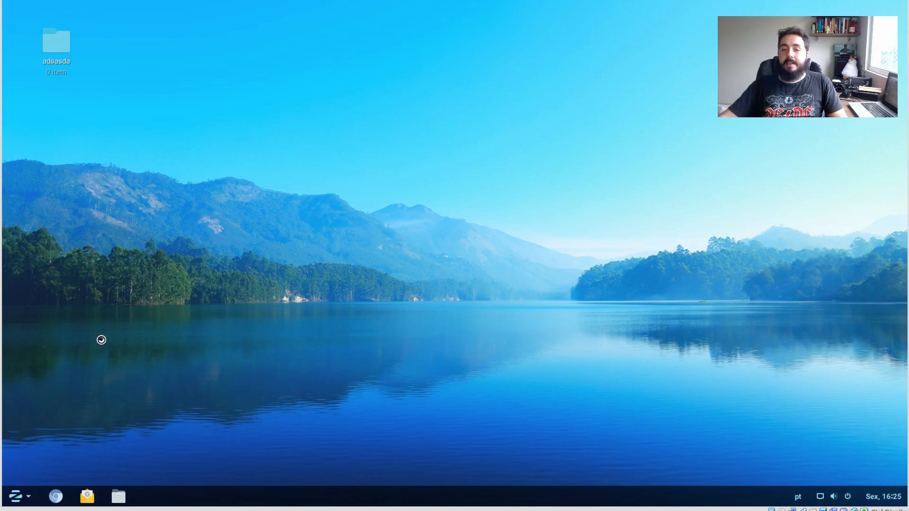
# Authorize the wireless driver tool by entering the administrator password, view its installed Windows drivers list, and close it.
pyautogui.write('•••')
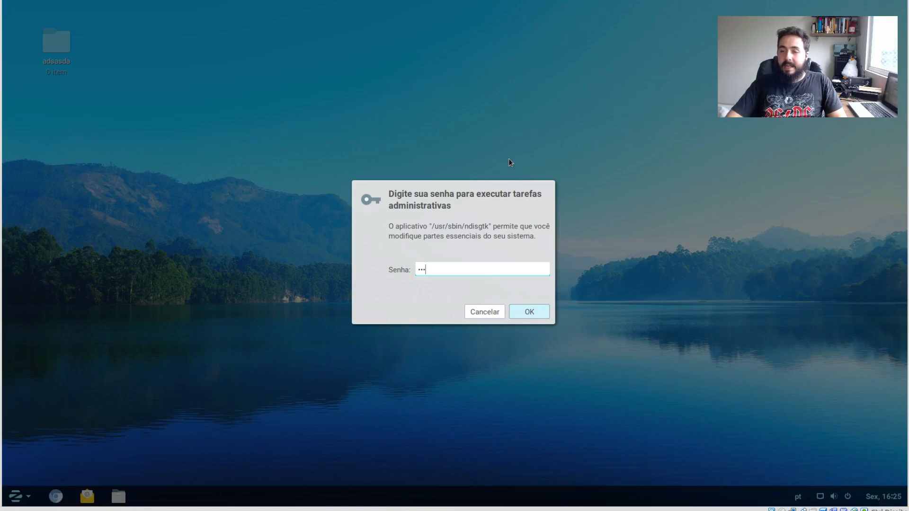
pyautogui.press('Return')
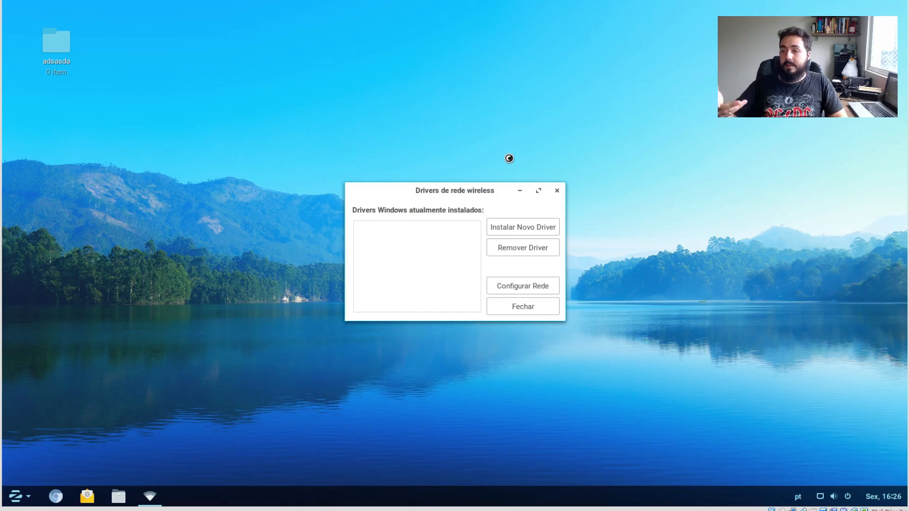
pyautogui.click(557, 191)
# Open Editor de imagens GIMP from the Gráficos category of the Zorin menu and maximize its window.
pyautogui.click(26, 493)
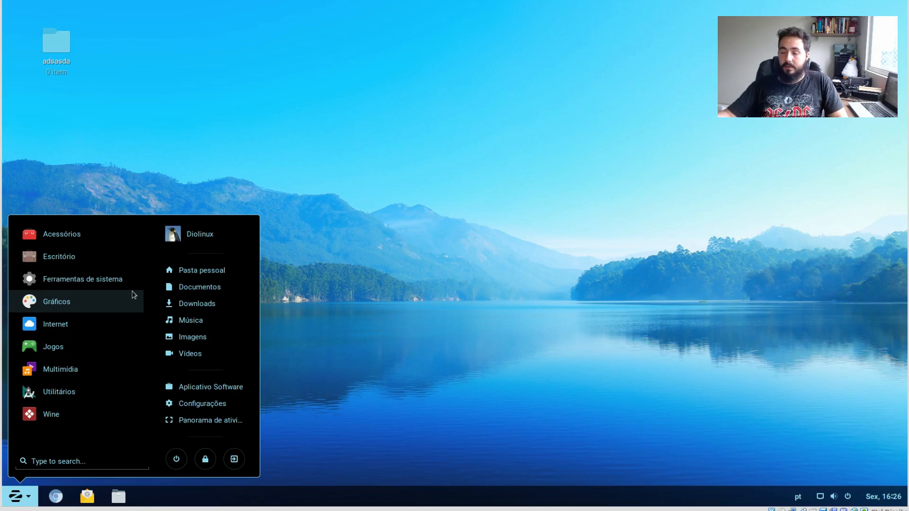
pyautogui.click(118, 310)
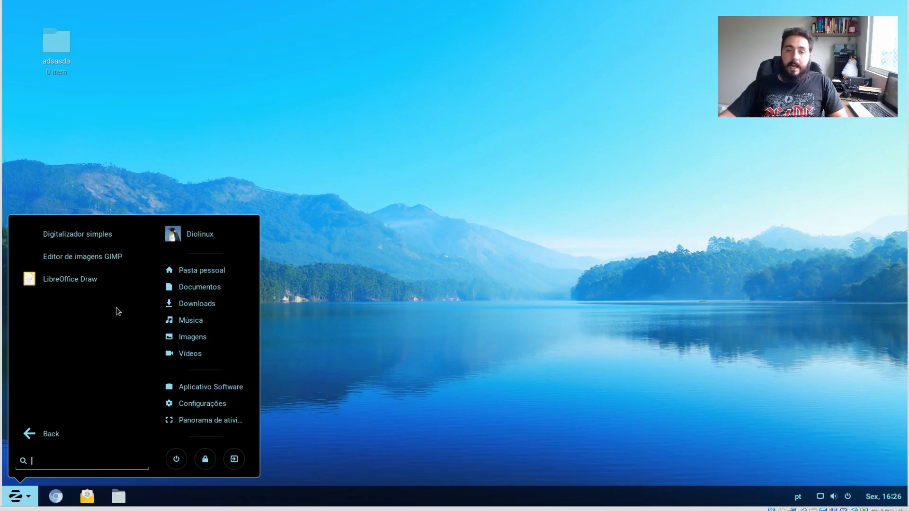
pyautogui.click(127, 260)
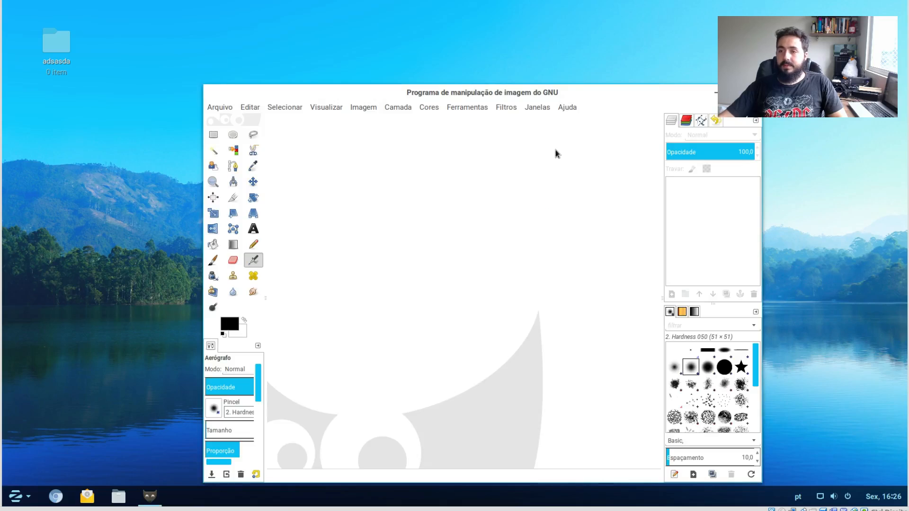
pyautogui.doubleClick(608, 92)
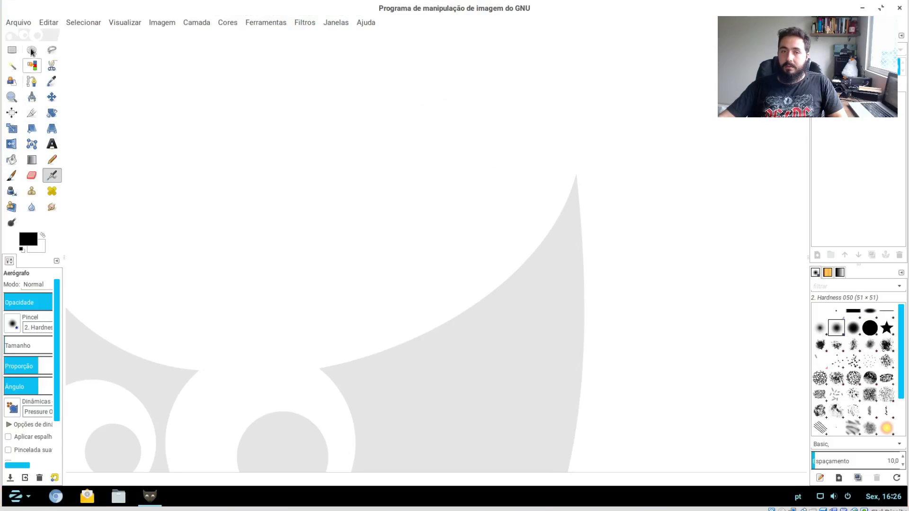
# Activate the Free Select tool in GIMP, view the GIMP online help options, and close the program.
pyautogui.click(52, 49)
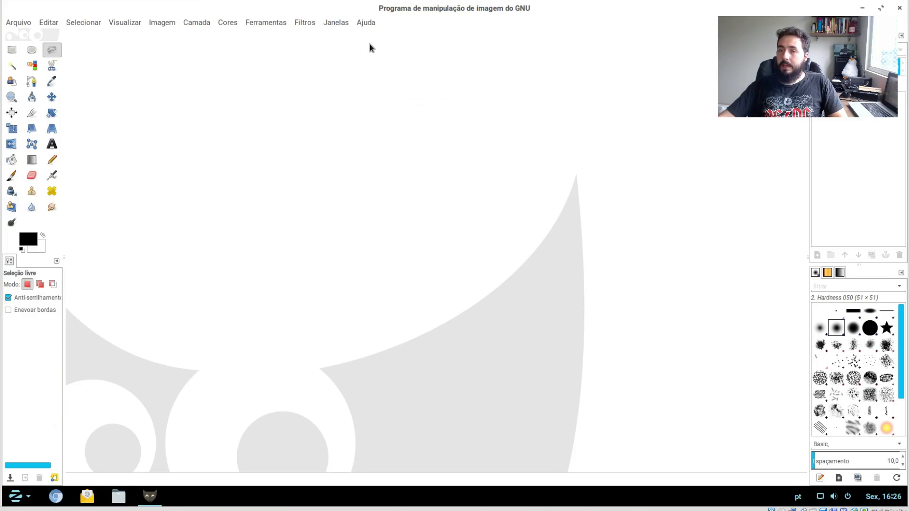
pyautogui.click(366, 24)
pyautogui.moveTo(481, 122)
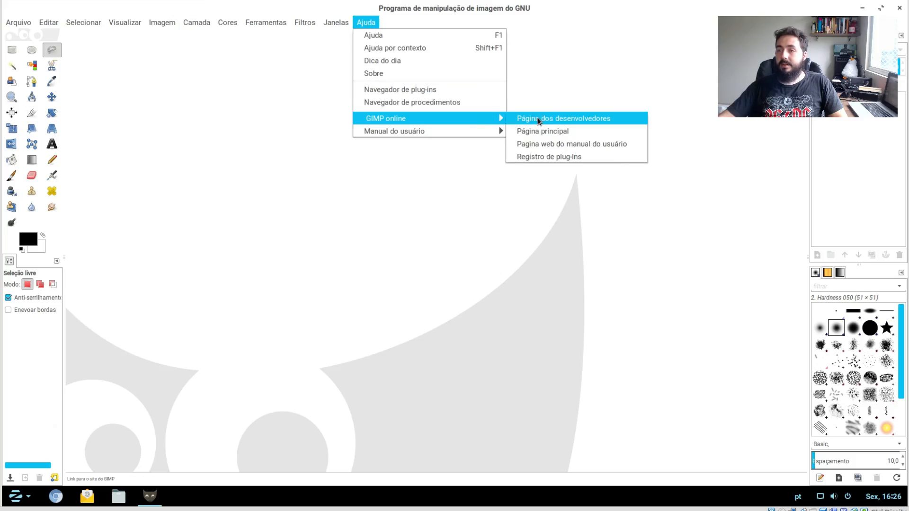
pyautogui.click(777, 124)
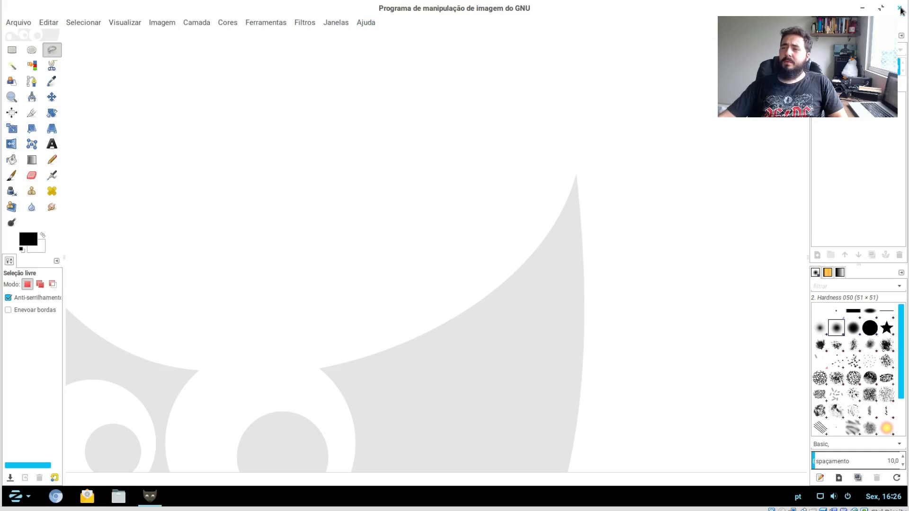
pyautogui.click(899, 8)
# Open Zorin Web Browser Manager from the Internet category, move its window higher to view the browsers offered, and close it.
pyautogui.click(19, 496)
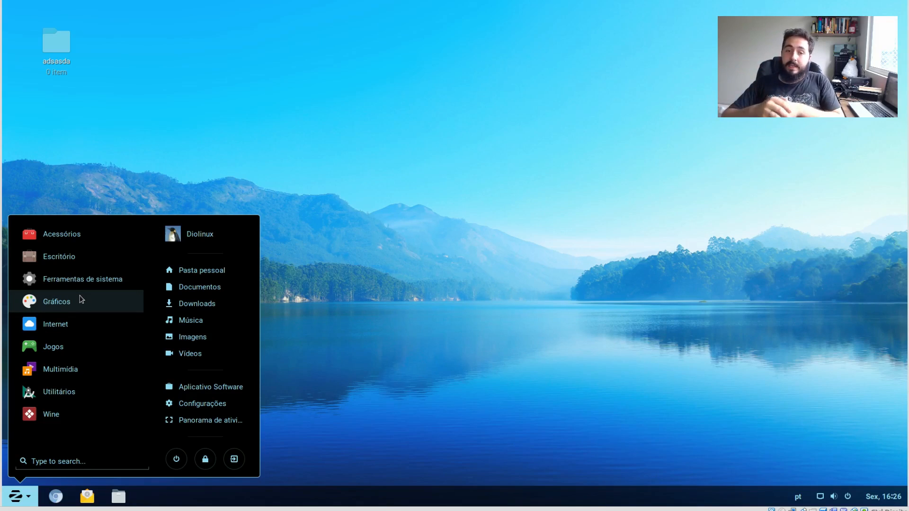
pyautogui.click(106, 321)
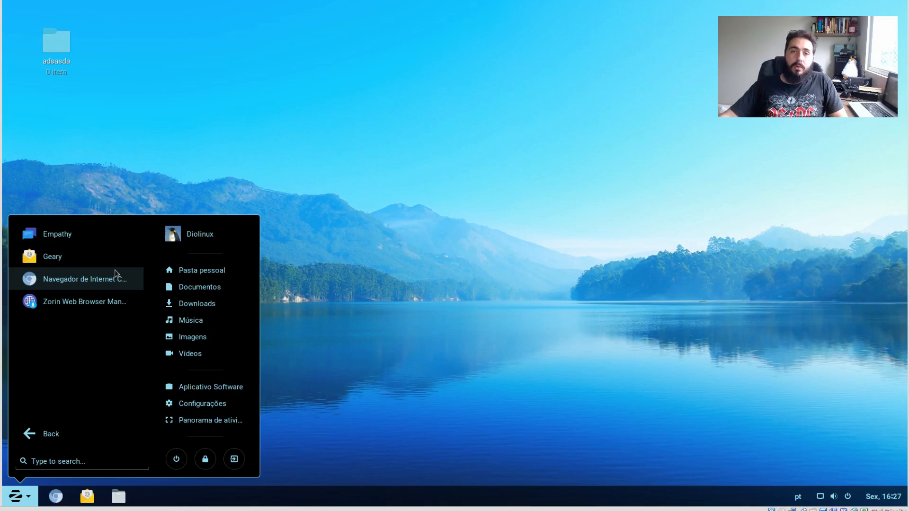
pyautogui.click(108, 303)
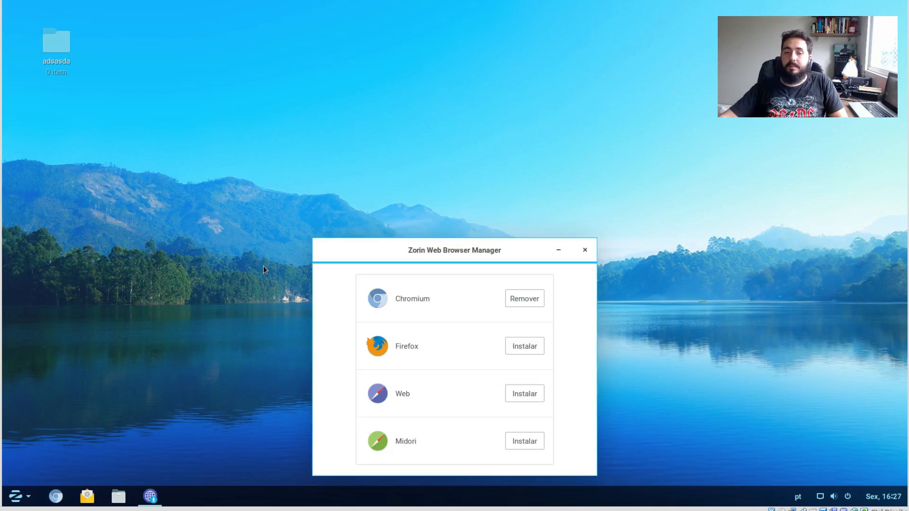
pyautogui.moveTo(400, 258); pyautogui.dragTo(404, 103)
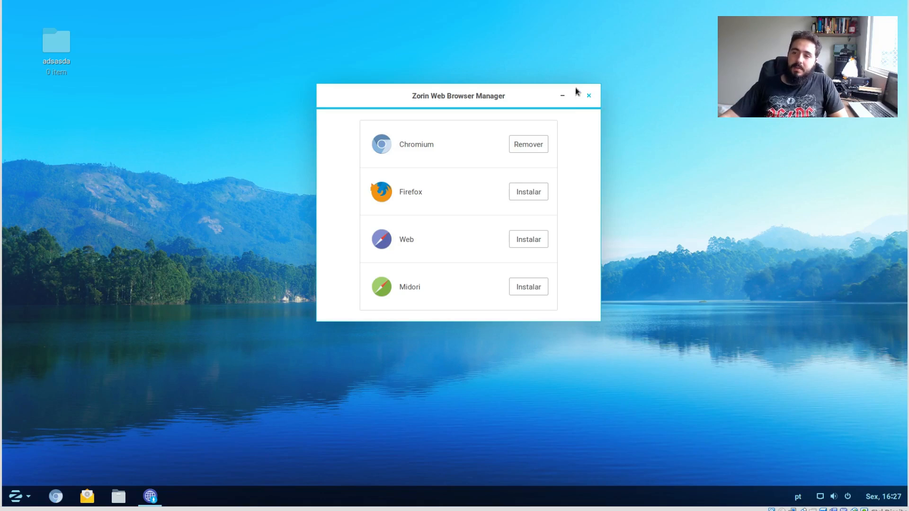
pyautogui.click(588, 95)
# Look over the games in the Jogos category of the Zorin menu and return to the category list.
pyautogui.click(19, 496)
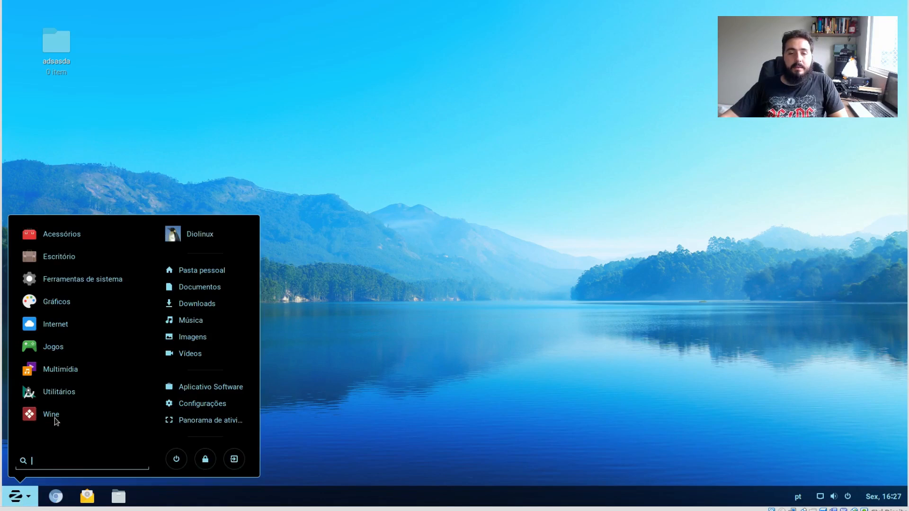
pyautogui.click(81, 347)
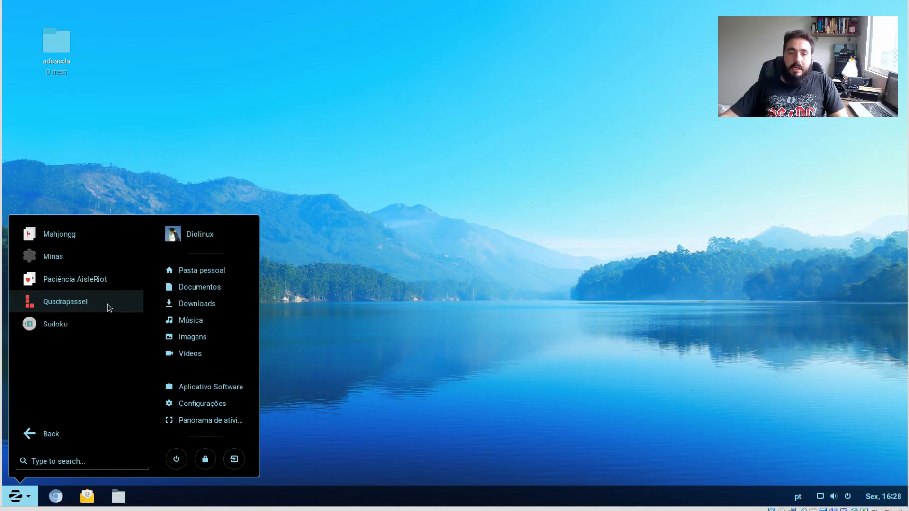
pyautogui.click(47, 439)
# Open the Vídeos player from the Multimídia category and close it.
pyautogui.click(92, 368)
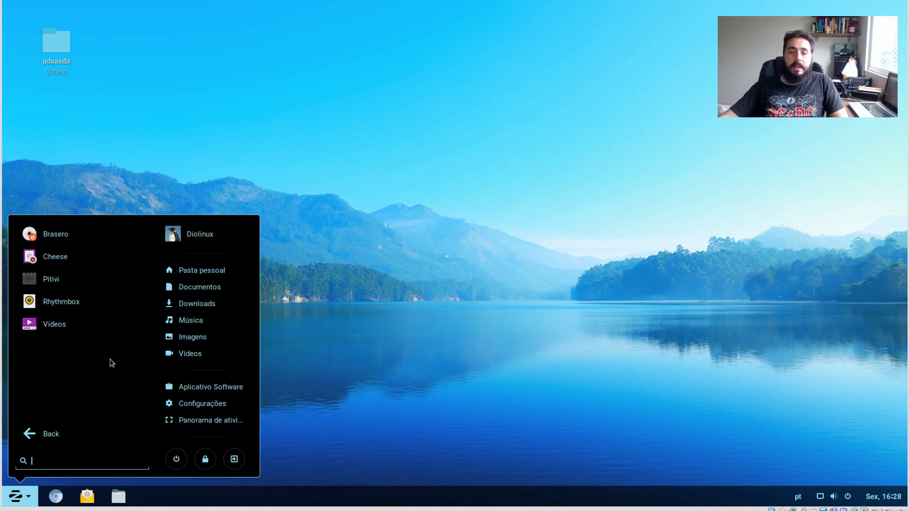
pyautogui.click(87, 323)
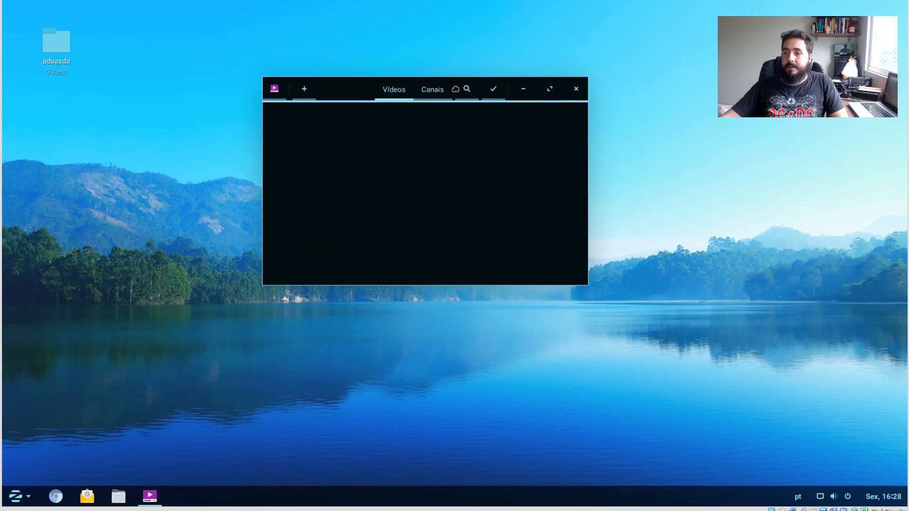
pyautogui.click(576, 88)
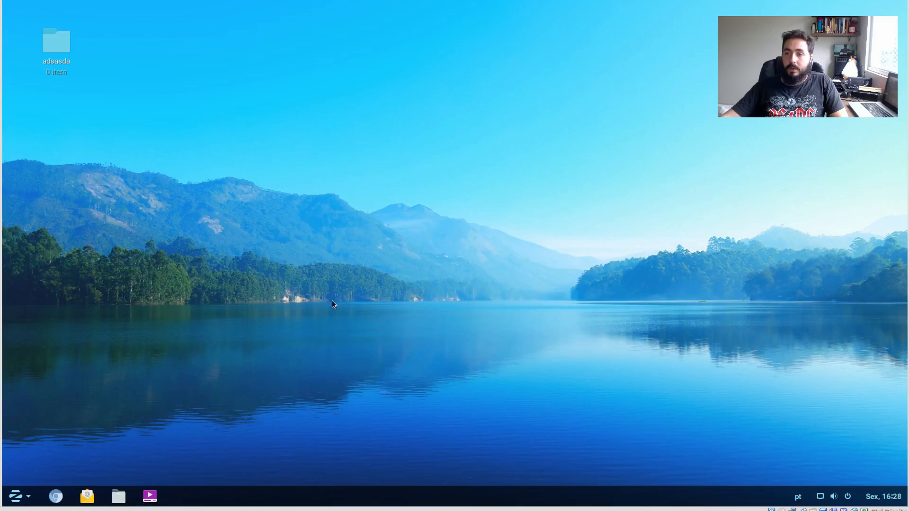
# Review the applications in the Multimídia category of the Zorin menu once more and return to the category list.
pyautogui.click(18, 498)
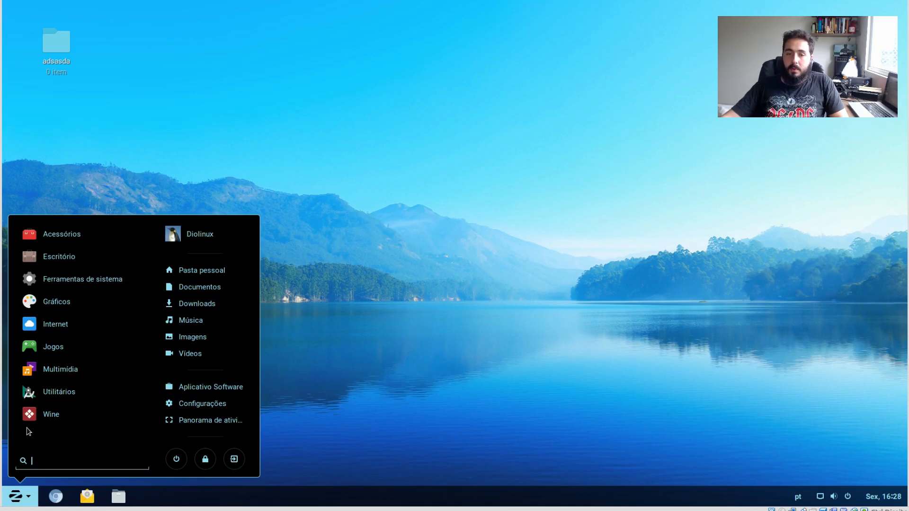
pyautogui.click(52, 374)
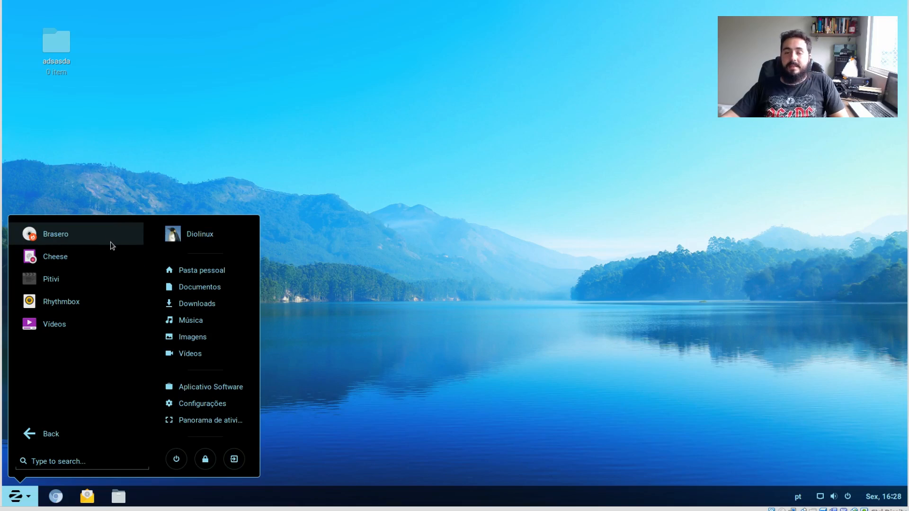
pyautogui.click(83, 434)
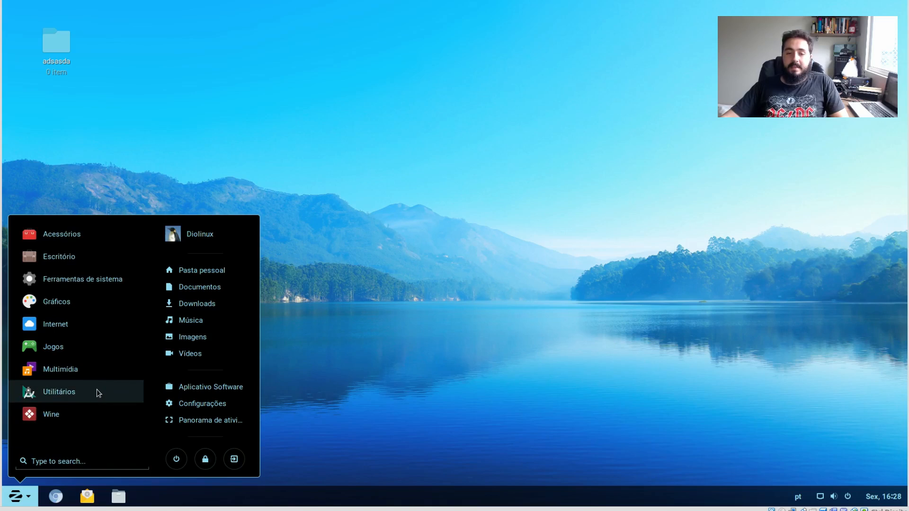
# Look through the Utilitários category of the Zorin menu and open Monitor do sistema.
pyautogui.click(97, 391)
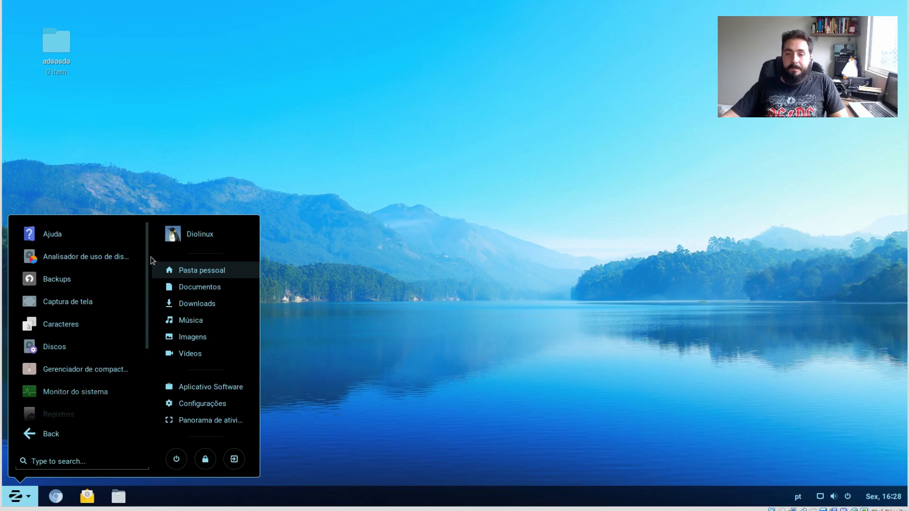
pyautogui.scroll(-4, 148, 293)
pyautogui.moveTo(139, 376); pyautogui.dragTo(118, 316)
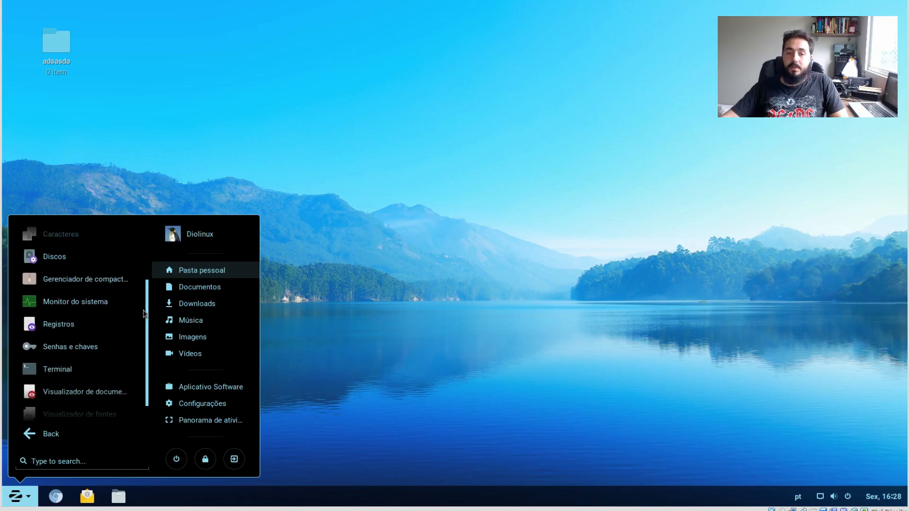
pyautogui.click(106, 302)
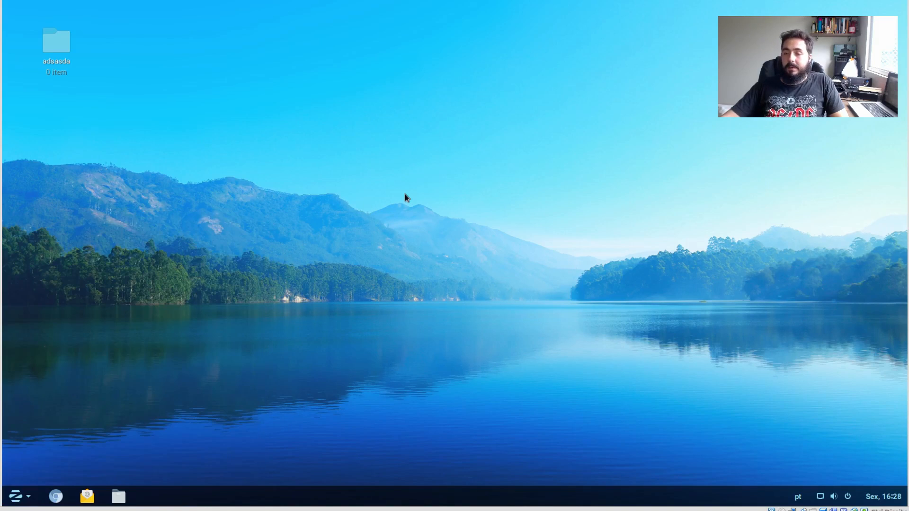
# Examine the file systems, processes and resource usage in the system monitor, and move its window slightly to the right.
pyautogui.click(298, 75)
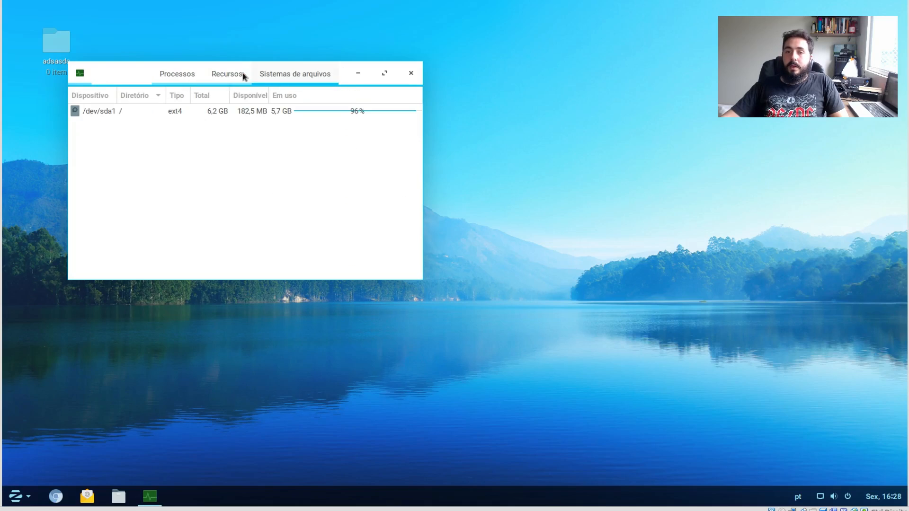
pyautogui.click(302, 112)
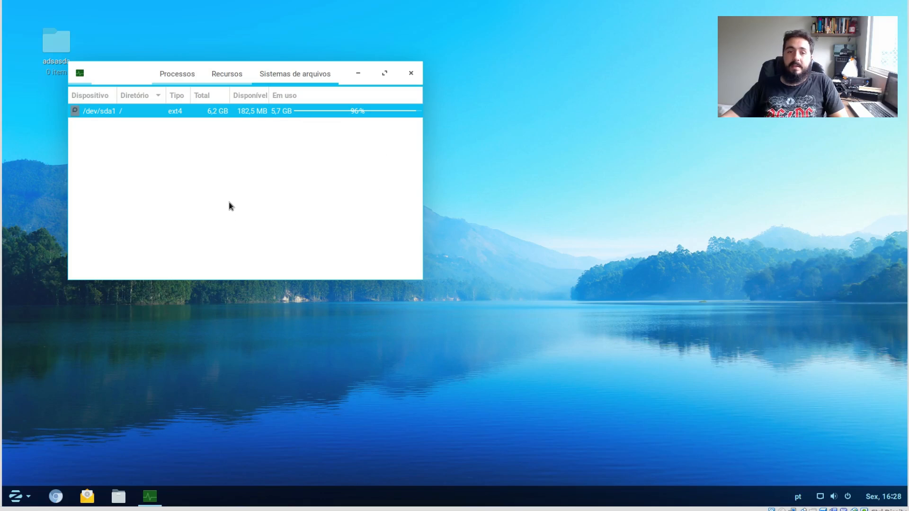
pyautogui.click(175, 75)
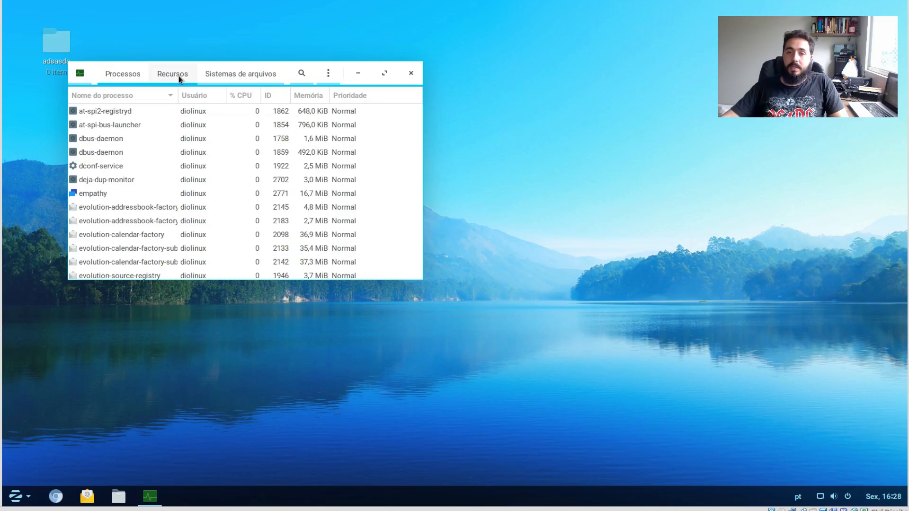
pyautogui.click(208, 78)
pyautogui.click(237, 75)
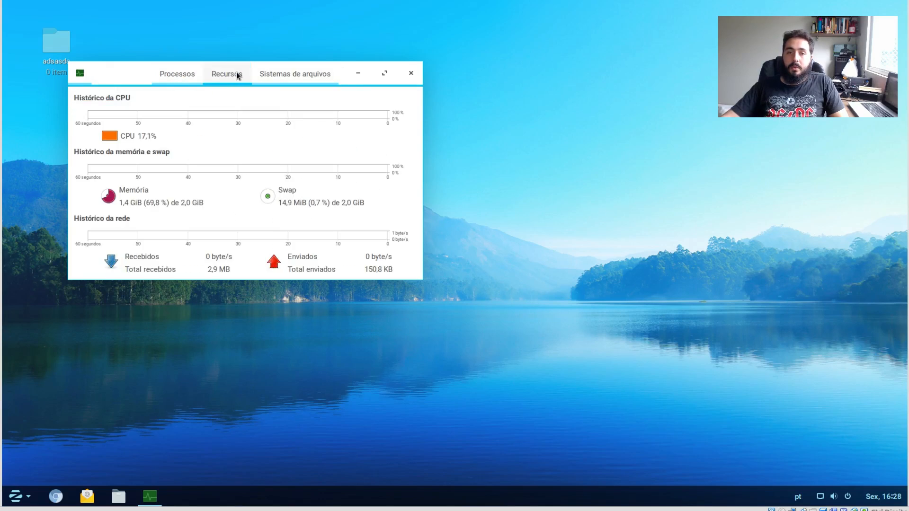
pyautogui.moveTo(124, 81); pyautogui.dragTo(201, 84)
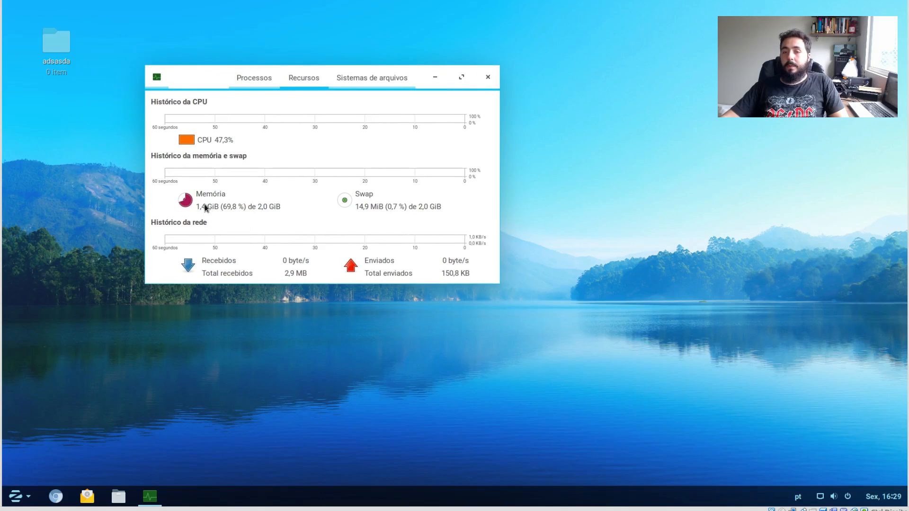
# Browse the process list with deja-dup-monitor selected, return to the Recursos graphs, and reposition the system monitor window.
pyautogui.click(254, 86)
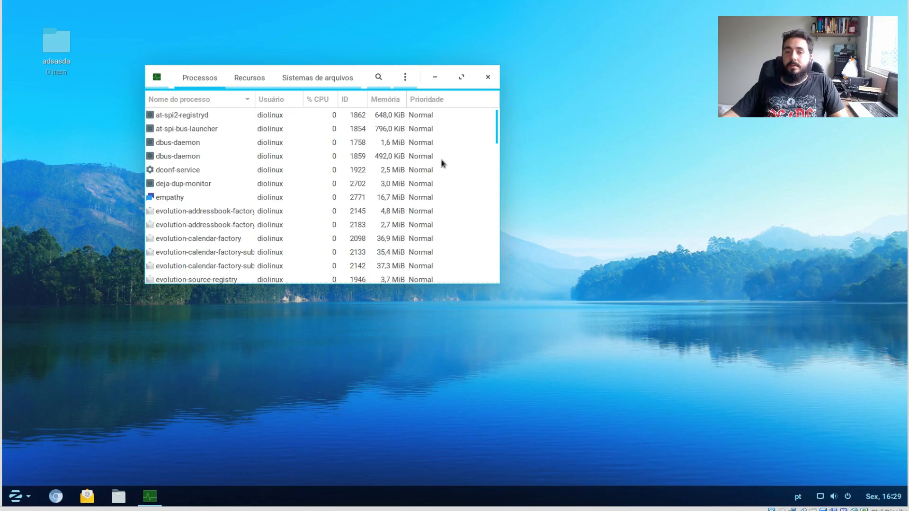
pyautogui.click(166, 201)
pyautogui.click(339, 182)
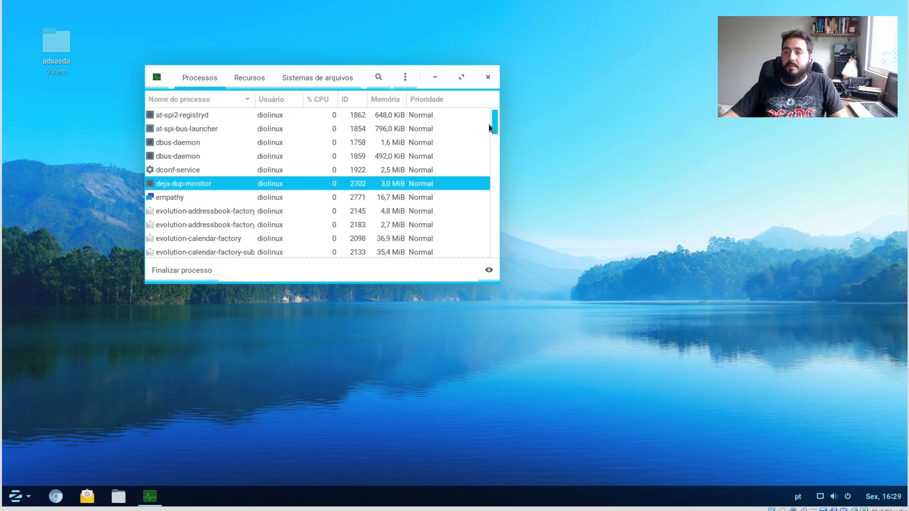
pyautogui.scroll(-4, 496, 152)
pyautogui.moveTo(495, 156); pyautogui.dragTo(475, 140)
pyautogui.click(249, 78)
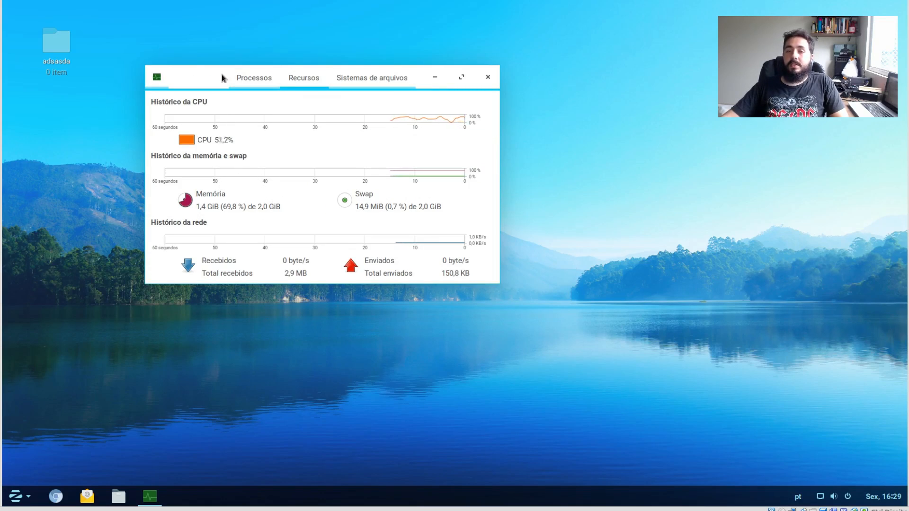
pyautogui.moveTo(195, 77); pyautogui.dragTo(244, 97)
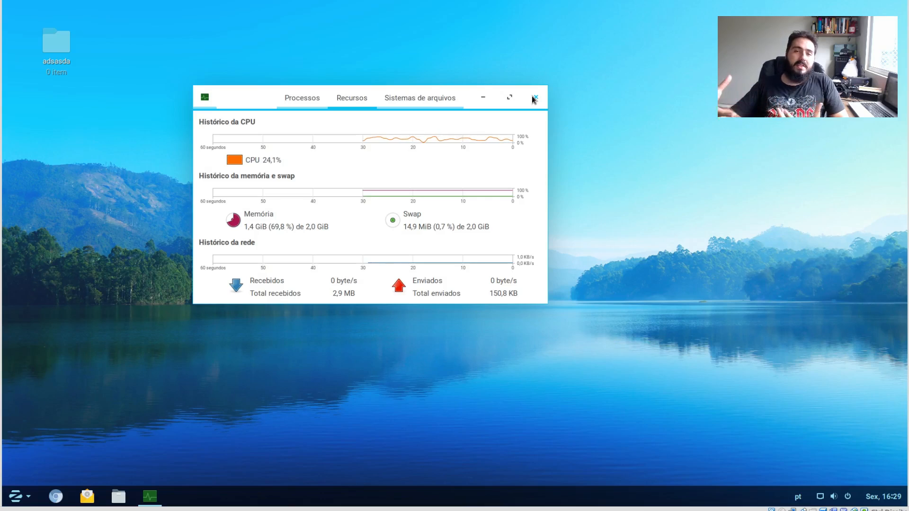
# Leave the desktop session and log back in by entering the account password.
pyautogui.press('super+l')
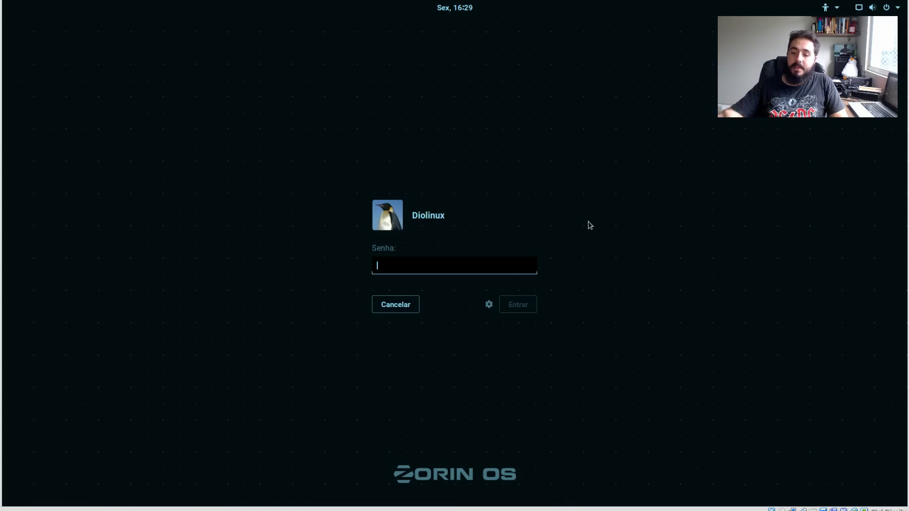
pyautogui.write('****')
pyautogui.press('Return')
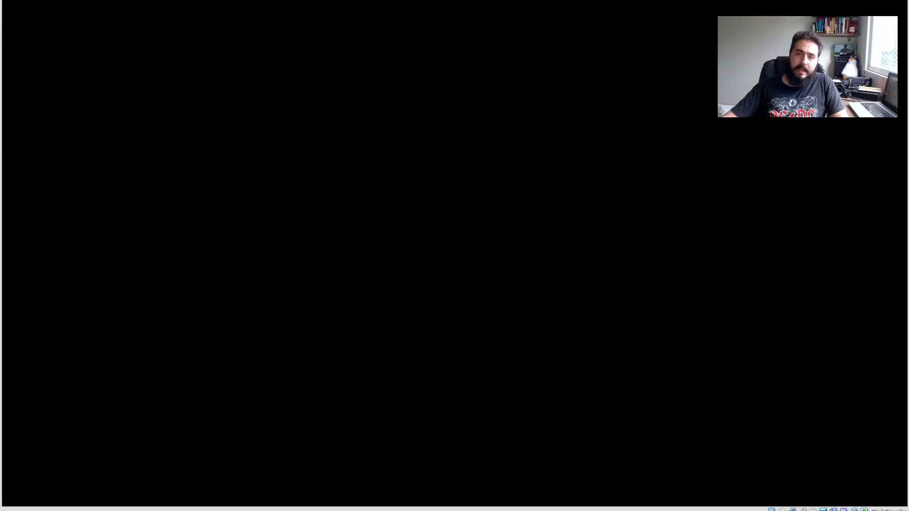
# Check memory and swap usage in the terminal with free -m, highlighting the used values, and query the kernel version with uname -r.
pyautogui.write('free -m')
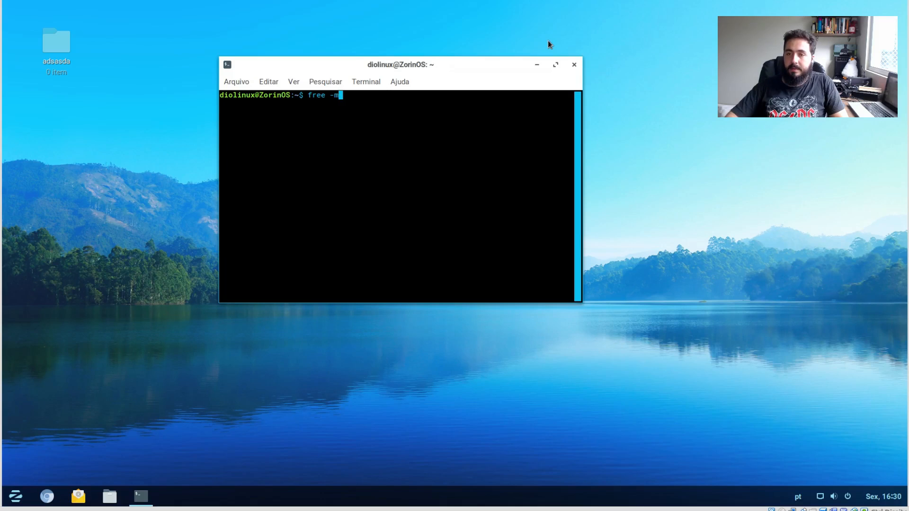
pyautogui.press('Return')
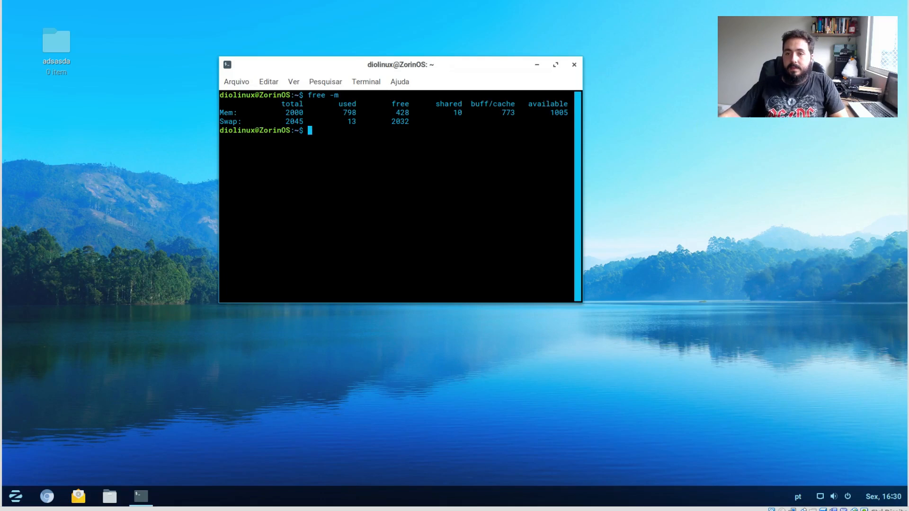
pyautogui.moveTo(341, 116); pyautogui.dragTo(360, 113)
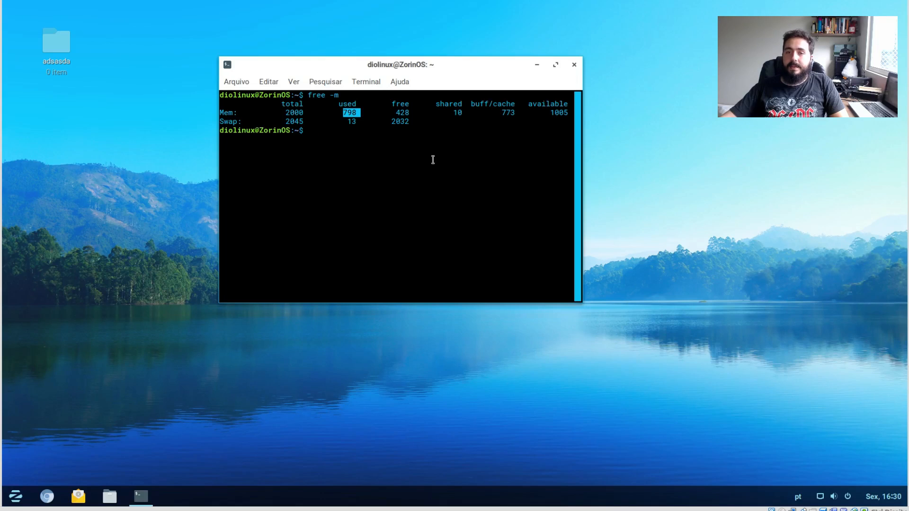
pyautogui.doubleClick(351, 122)
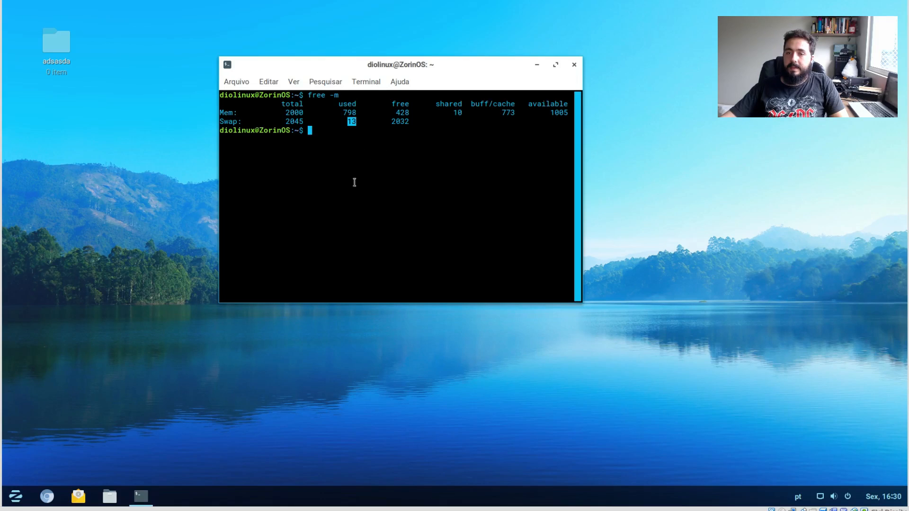
pyautogui.write('uname -r')
pyautogui.press('Return')
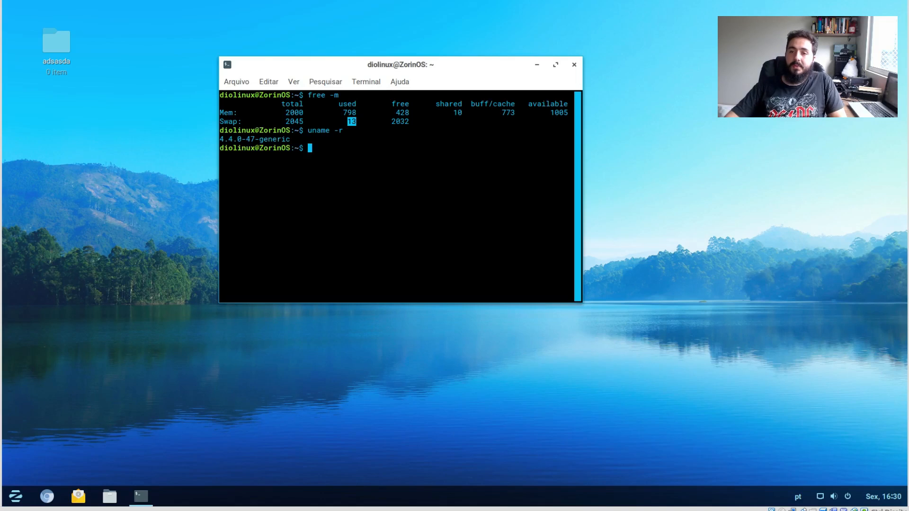